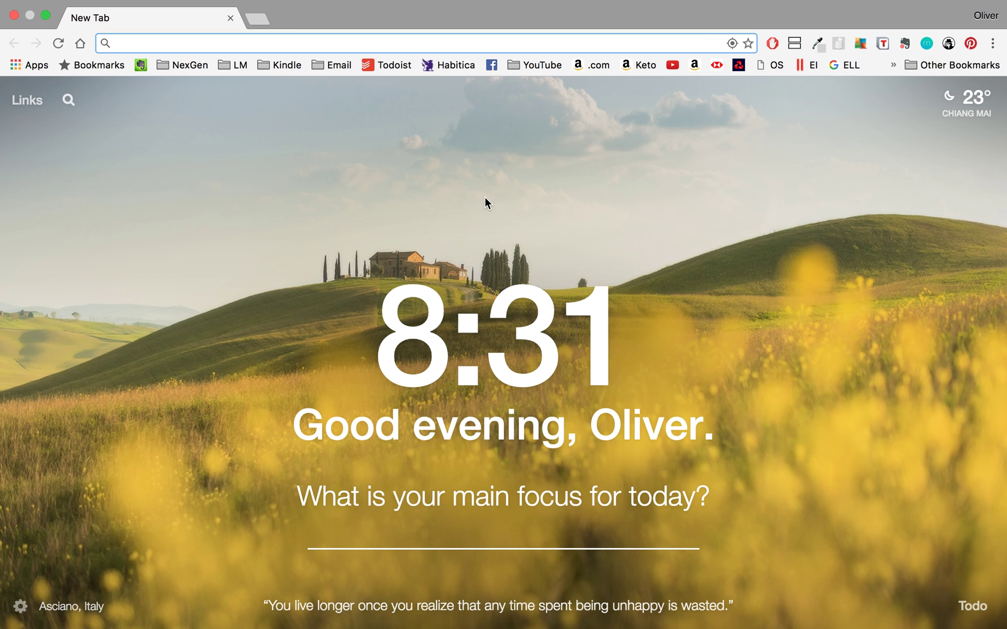
Open the amazon.com website.
{"action": "type", "text": "amazon.com"}
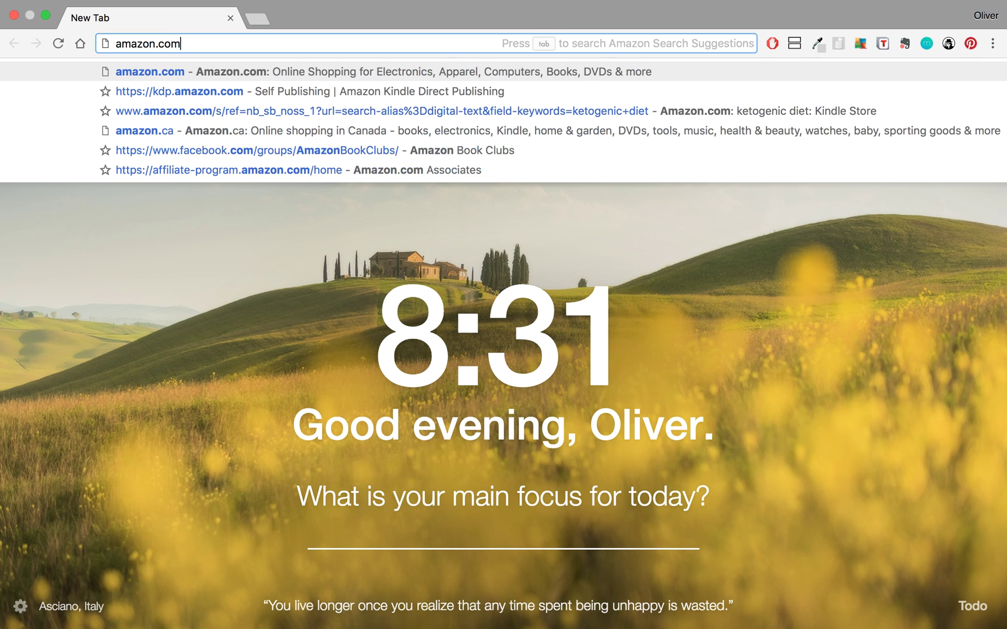
{"action": "key", "text": "Return"}
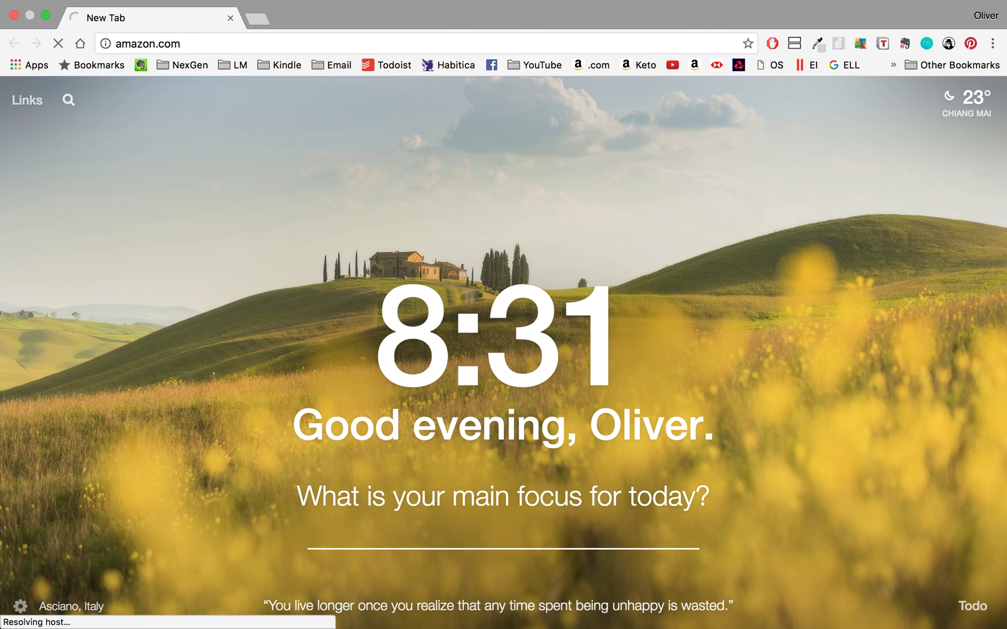
{"action": "mouse_move", "coordinate": [292, 3]}
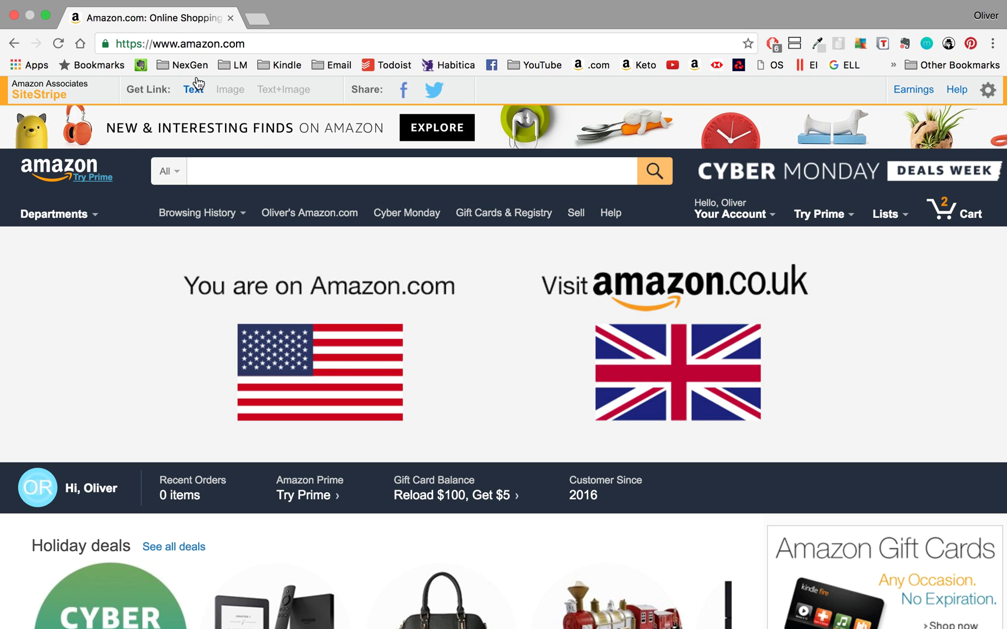
Restrict the Amazon search to the Kindle Store department and run it without a search term.
{"action": "left_click", "coordinate": [181, 173]}
{"action": "left_click", "coordinate": [391, 172]}
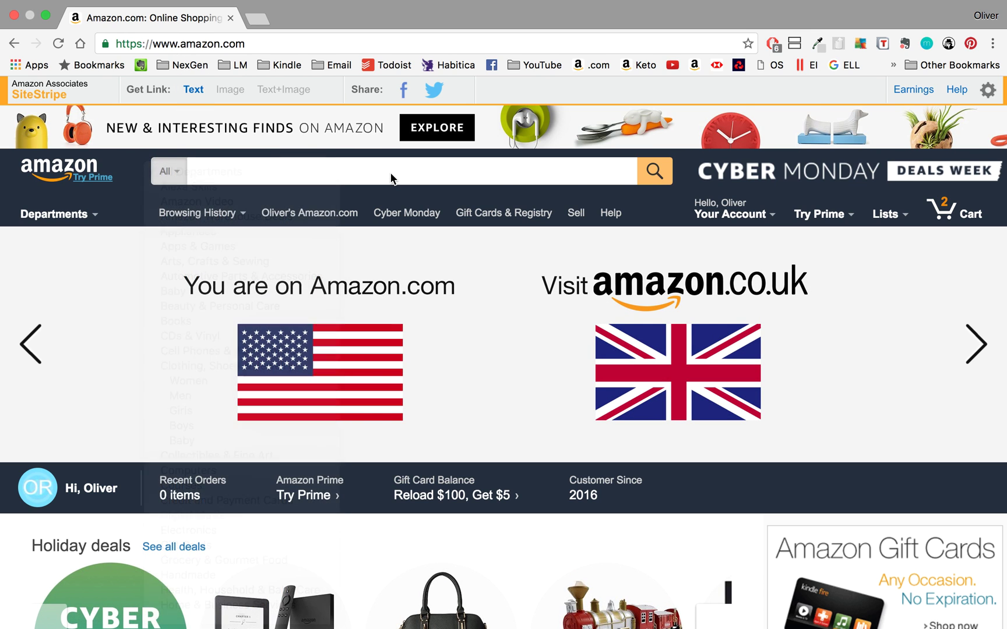
{"action": "left_click", "coordinate": [173, 169]}
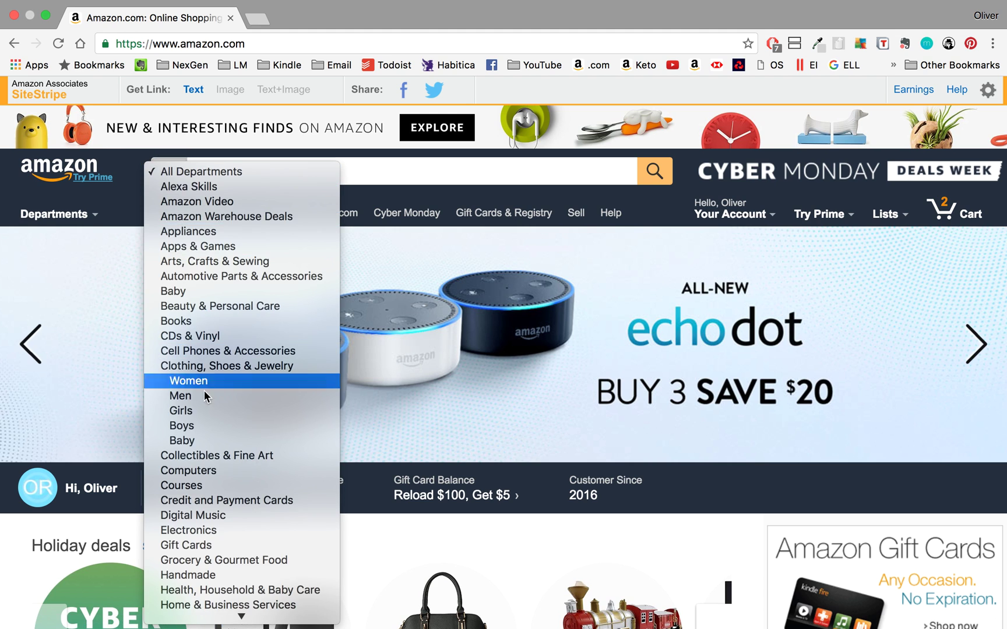
{"action": "scroll", "coordinate": [213, 488], "scroll_direction": "down", "scroll_amount": 5}
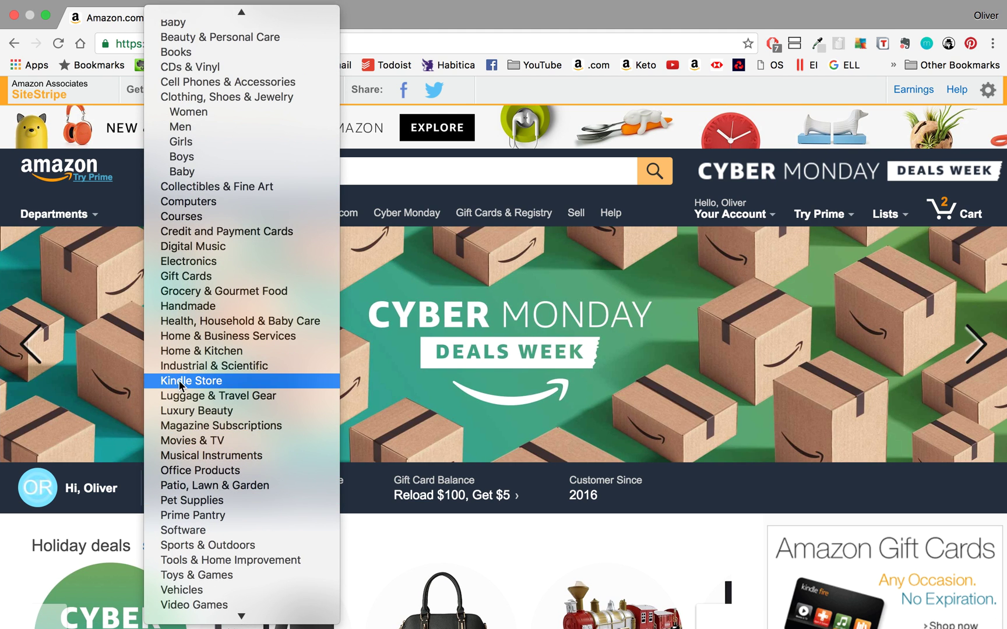
{"action": "left_click", "coordinate": [181, 381]}
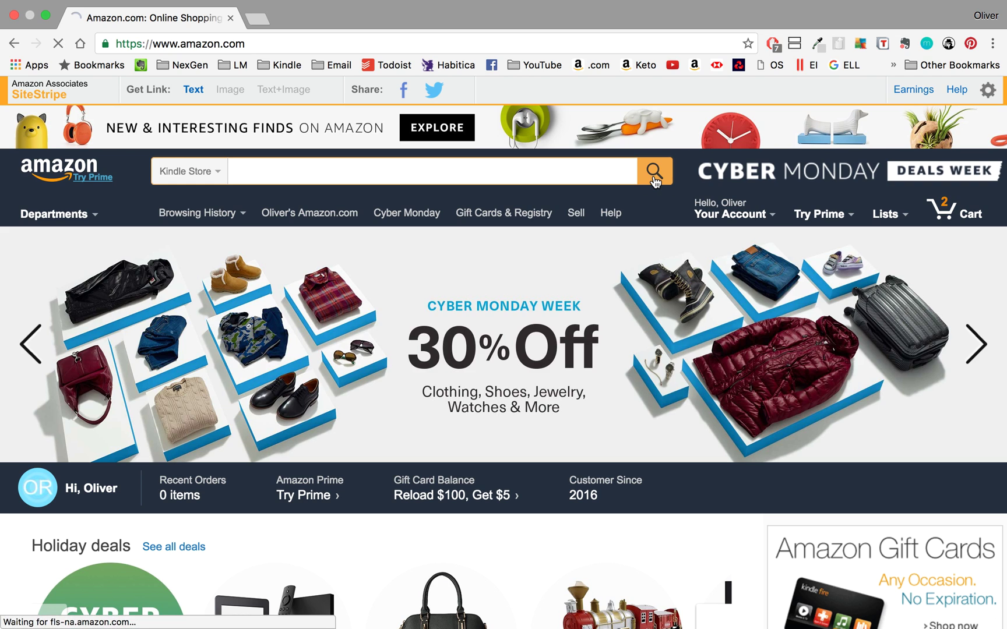
{"action": "left_click", "coordinate": [655, 179]}
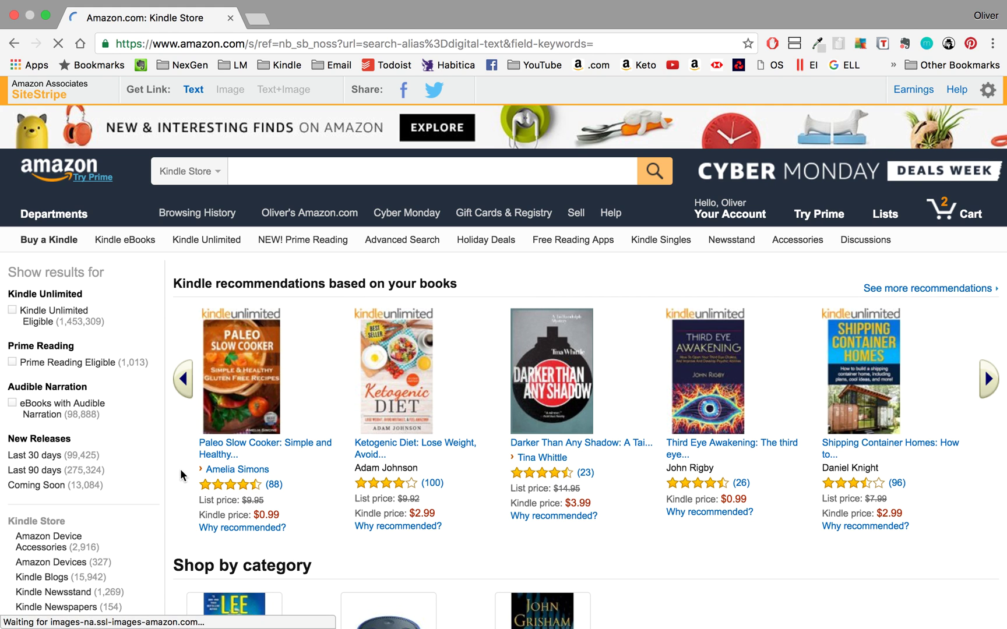
Go to the Kindle eBooks section and open its Best Sellers list.
{"action": "left_click", "coordinate": [127, 246]}
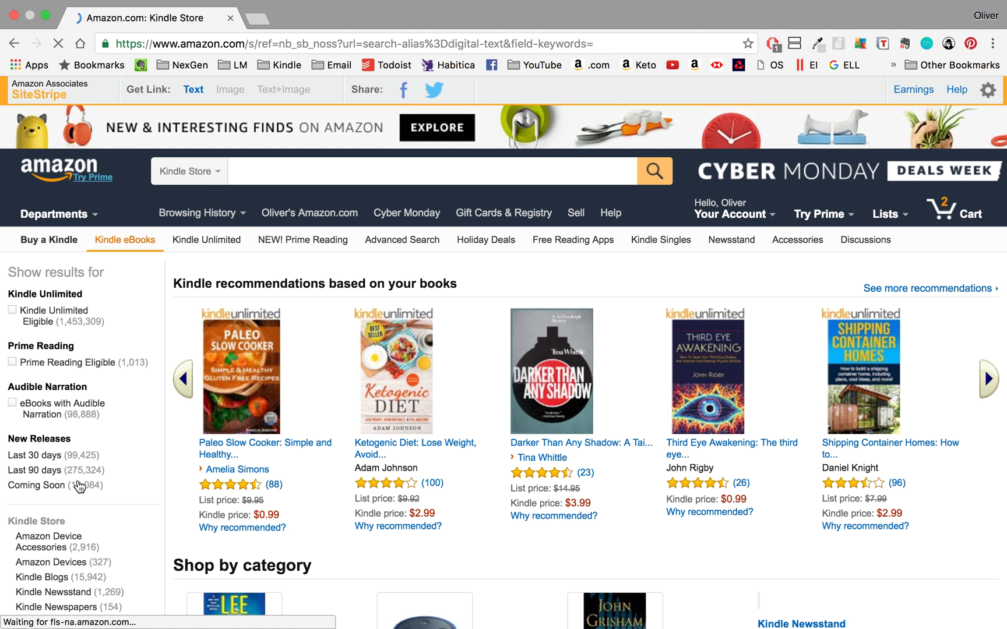
{"action": "scroll", "coordinate": [79, 487], "scroll_direction": "down", "scroll_amount": 3}
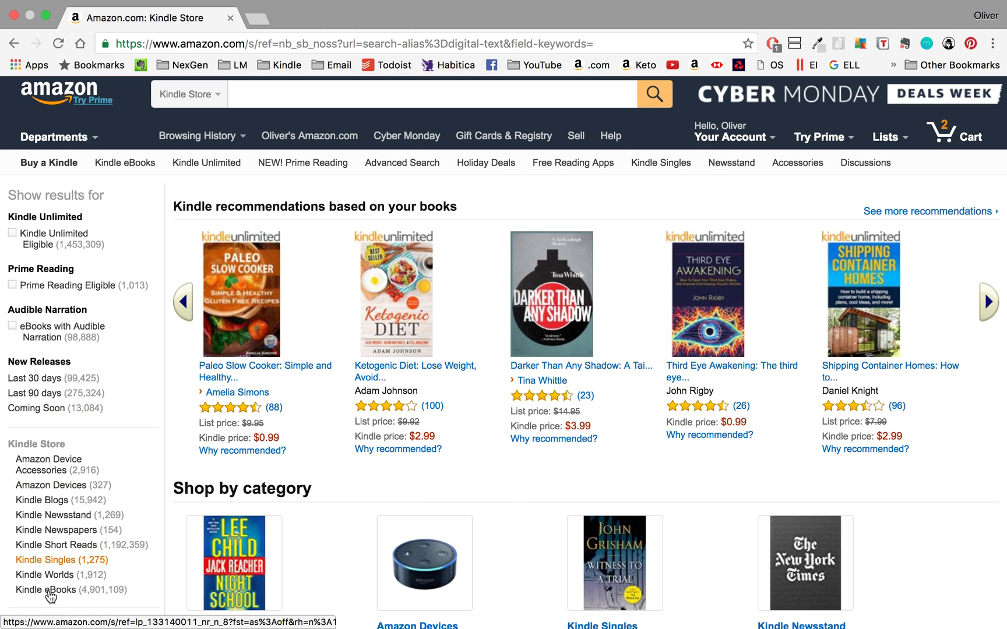
{"action": "left_click", "coordinate": [127, 165]}
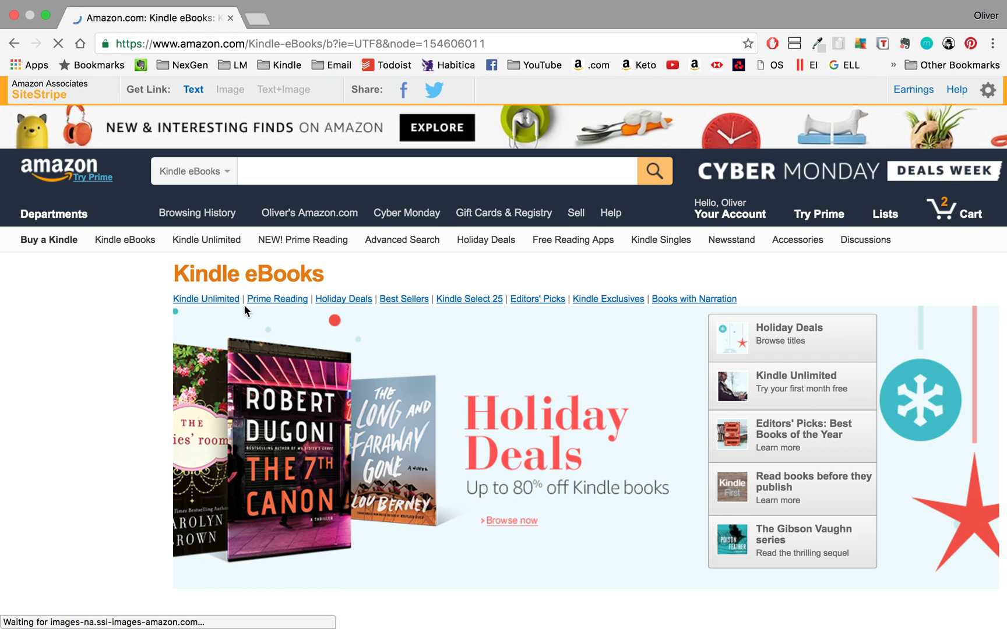
{"action": "left_click", "coordinate": [395, 303]}
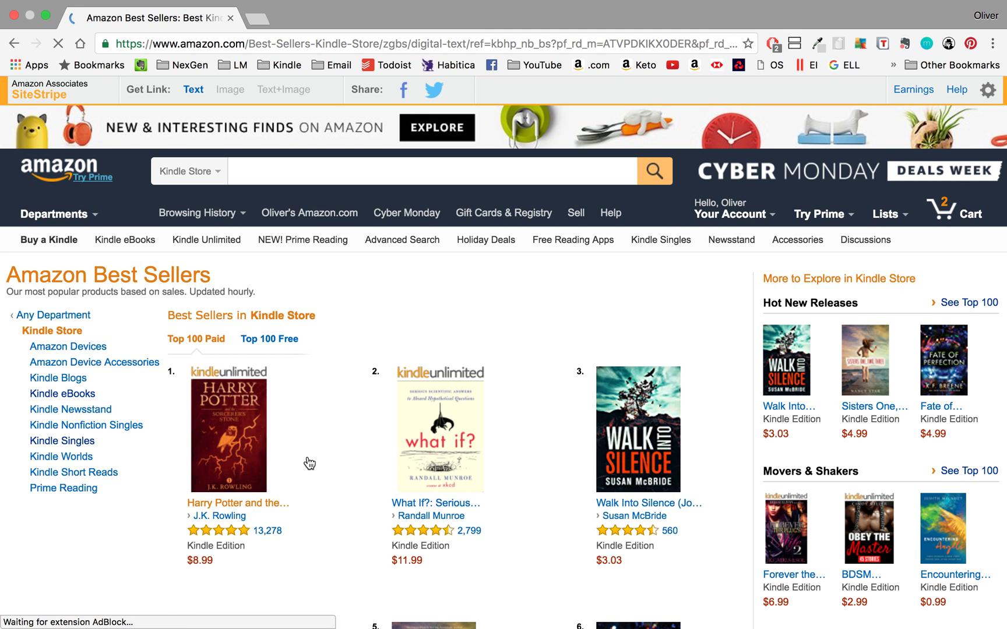
Look over the Kindle Store best sellers and narrow the list to the Kindle eBooks category.
{"action": "scroll", "coordinate": [307, 463], "scroll_direction": "down", "scroll_amount": 1}
{"action": "scroll", "coordinate": [309, 463], "scroll_direction": "down", "scroll_amount": 3}
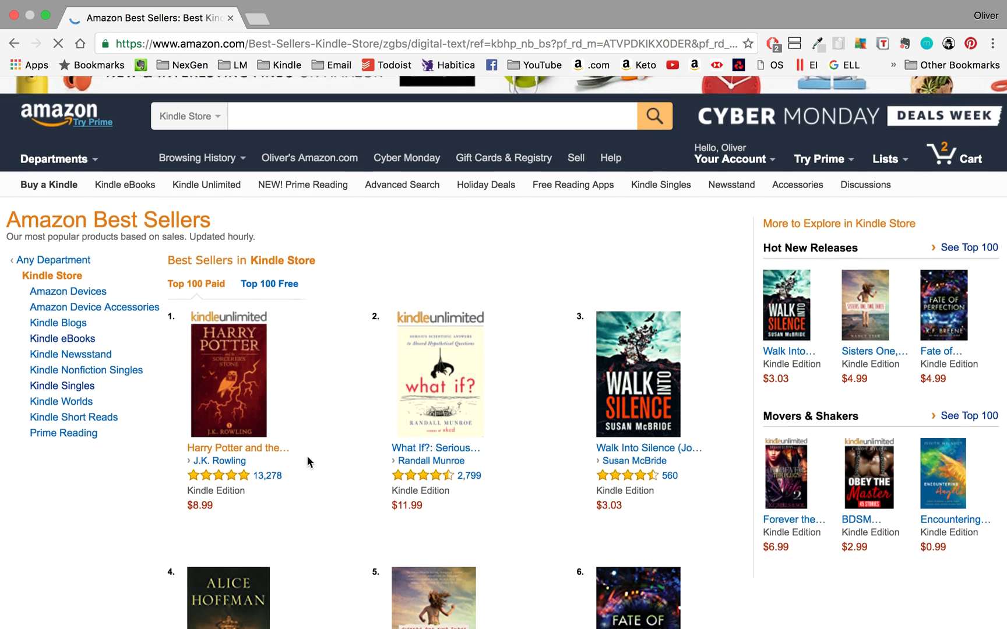
{"action": "scroll", "coordinate": [306, 455], "scroll_direction": "down", "scroll_amount": 1}
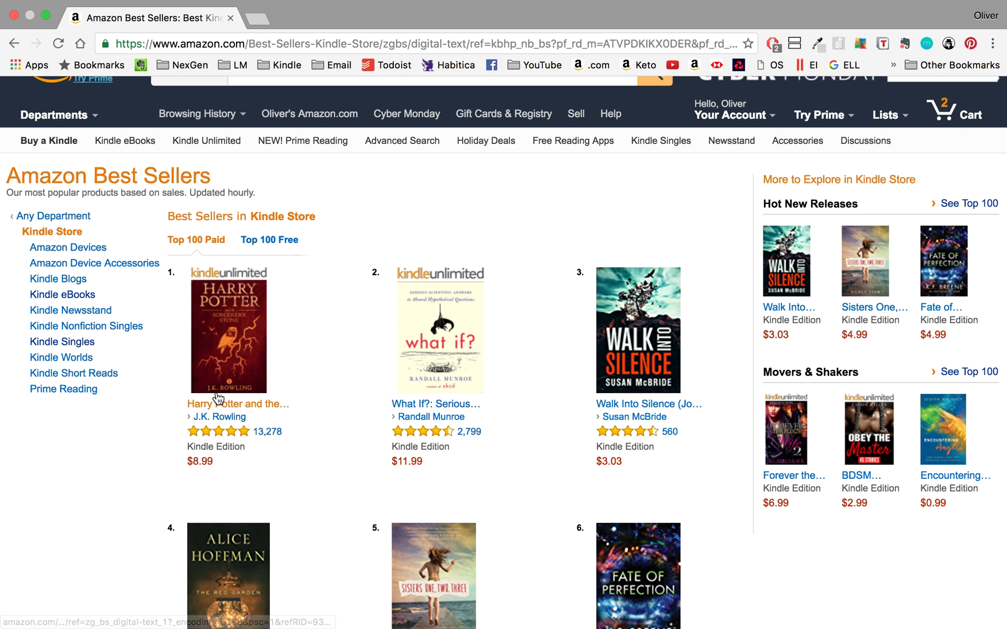
{"action": "scroll", "coordinate": [306, 382], "scroll_direction": "down", "scroll_amount": 5}
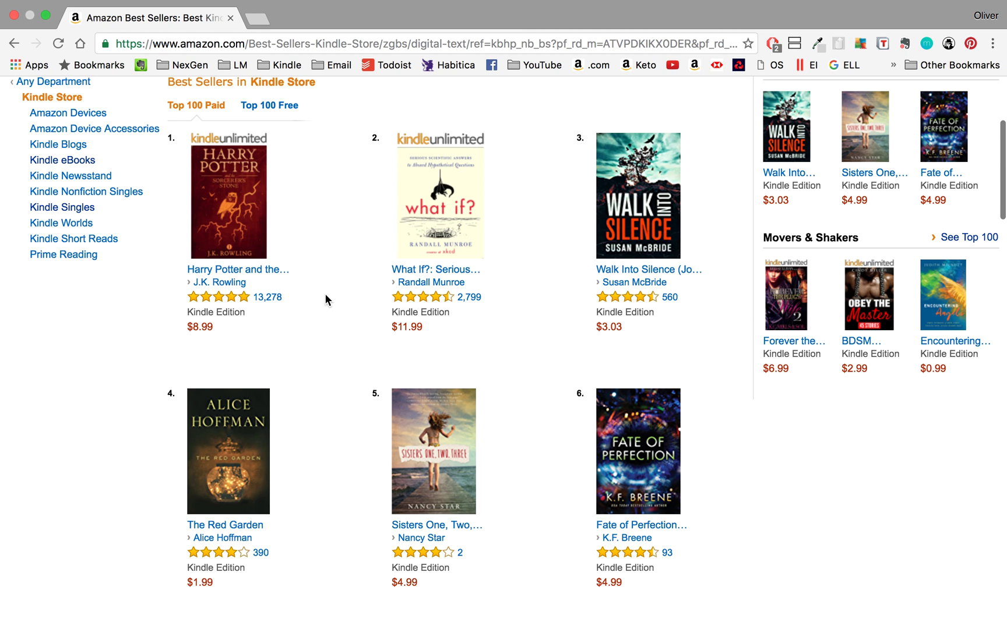
{"action": "scroll", "coordinate": [326, 294], "scroll_direction": "up", "scroll_amount": 4}
{"action": "scroll", "coordinate": [326, 296], "scroll_direction": "up", "scroll_amount": 1}
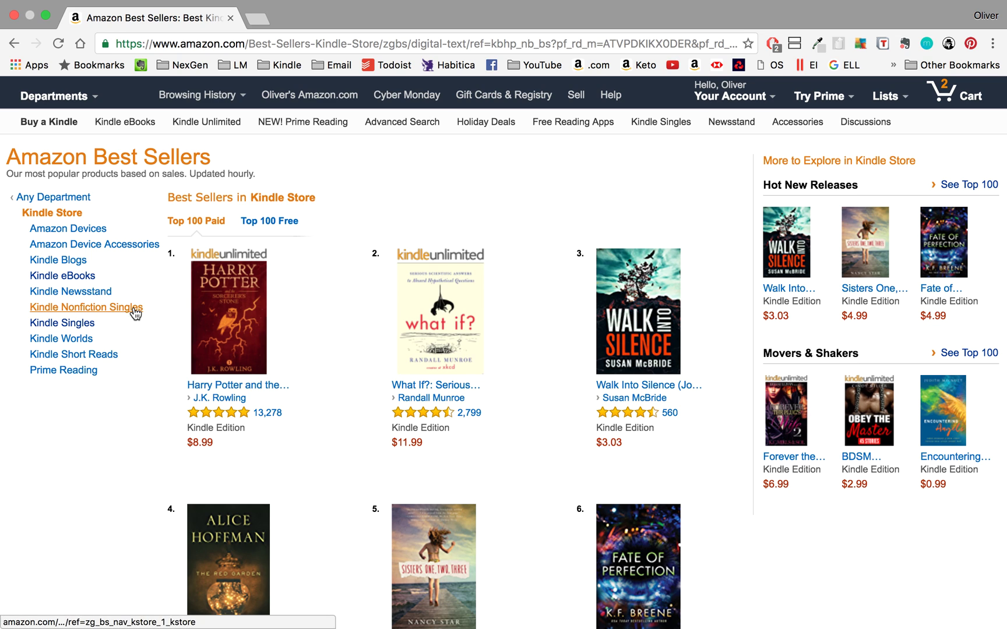
{"action": "scroll", "coordinate": [365, 441], "scroll_direction": "down", "scroll_amount": 1}
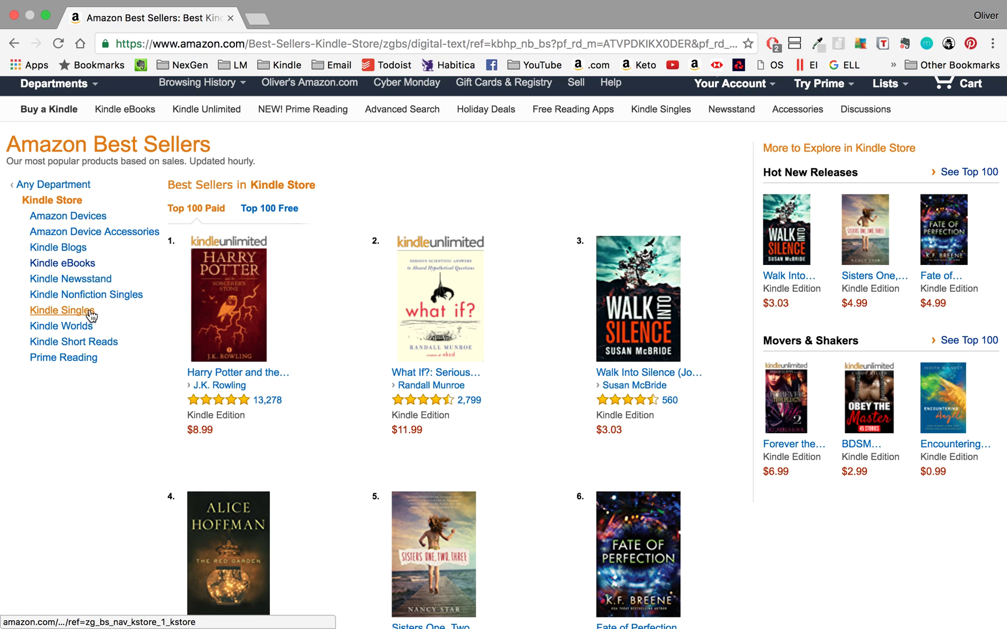
{"action": "left_click", "coordinate": [83, 266]}
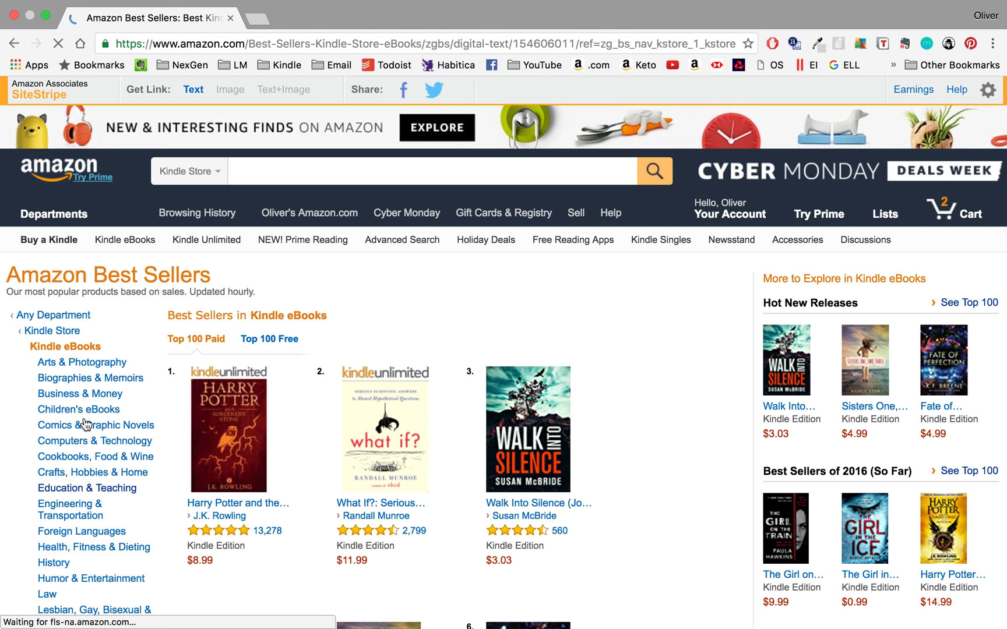
Open the Nonfiction category of the Kindle eBooks best sellers and look through its top paid titles.
{"action": "scroll", "coordinate": [87, 461], "scroll_direction": "down", "scroll_amount": 2}
{"action": "scroll", "coordinate": [87, 462], "scroll_direction": "down", "scroll_amount": 3}
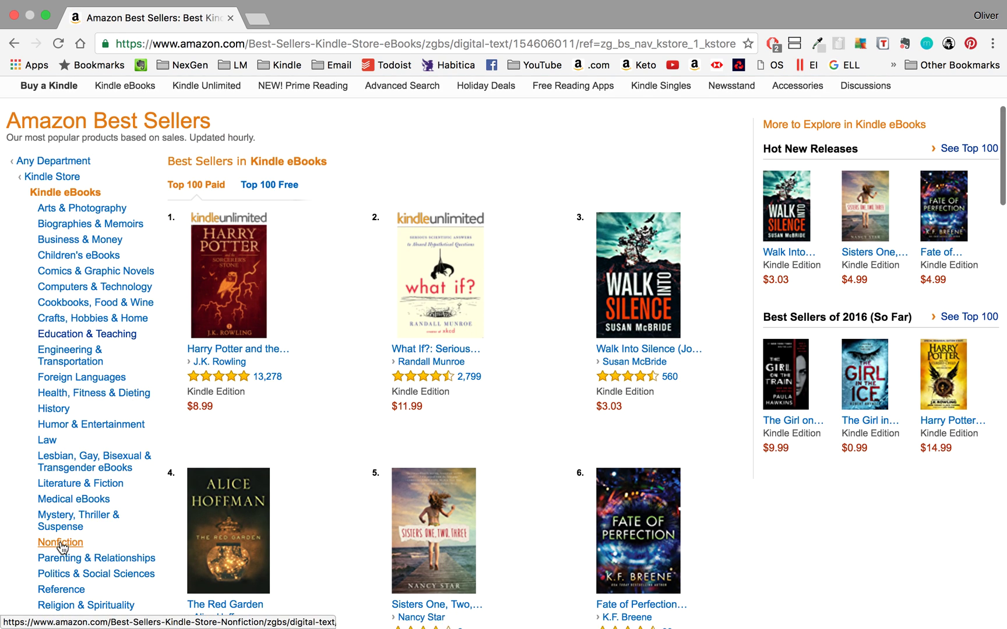
{"action": "scroll", "coordinate": [60, 545], "scroll_direction": "down", "scroll_amount": 3}
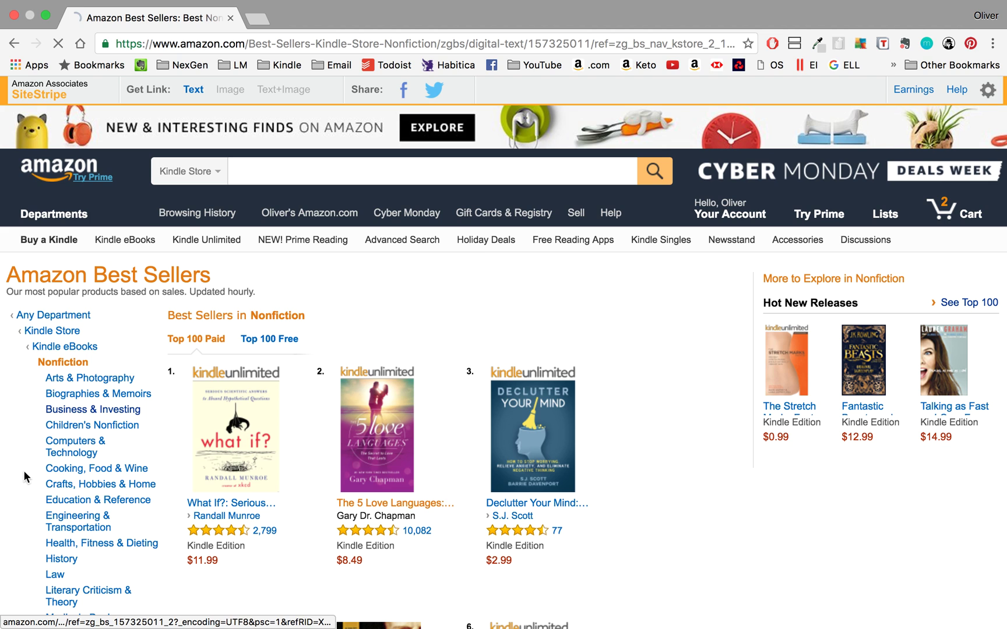
{"action": "scroll", "coordinate": [260, 403], "scroll_direction": "down", "scroll_amount": 1}
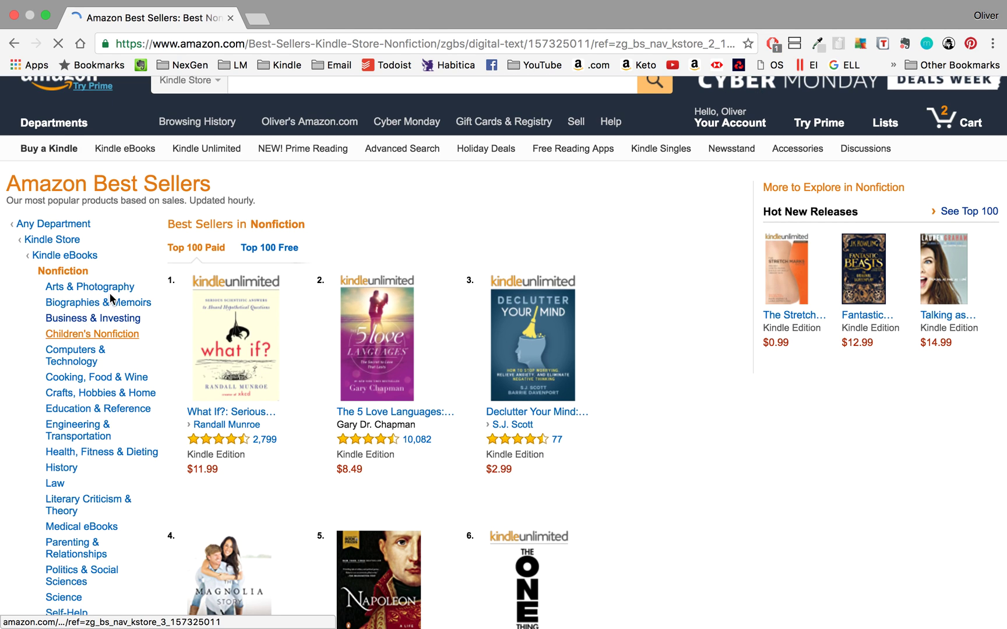
{"action": "scroll", "coordinate": [119, 512], "scroll_direction": "down", "scroll_amount": 2}
{"action": "scroll", "coordinate": [119, 508], "scroll_direction": "down", "scroll_amount": 1}
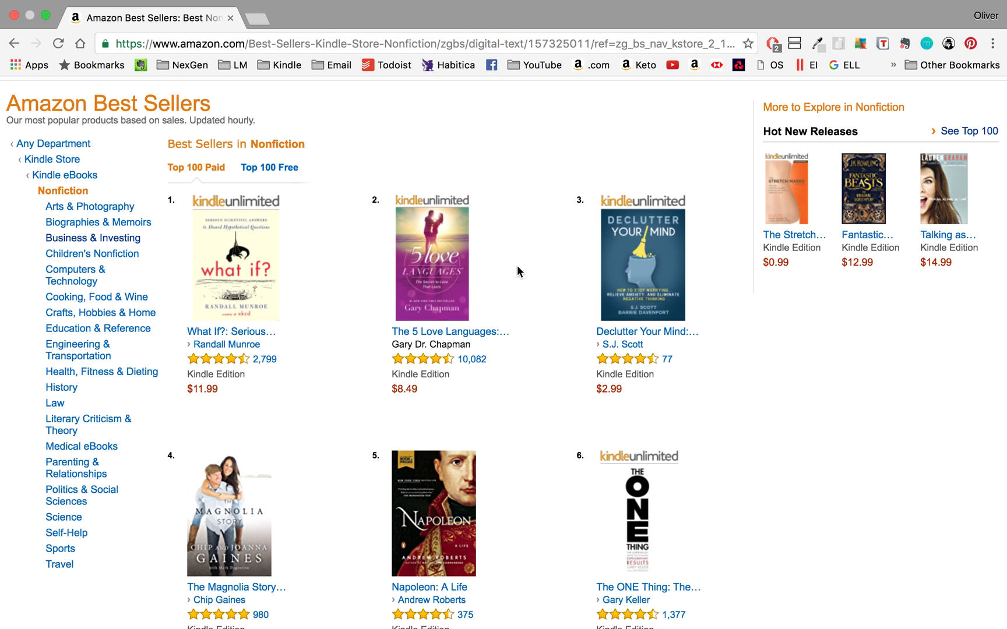
{"action": "scroll", "coordinate": [319, 301], "scroll_direction": "down", "scroll_amount": 2}
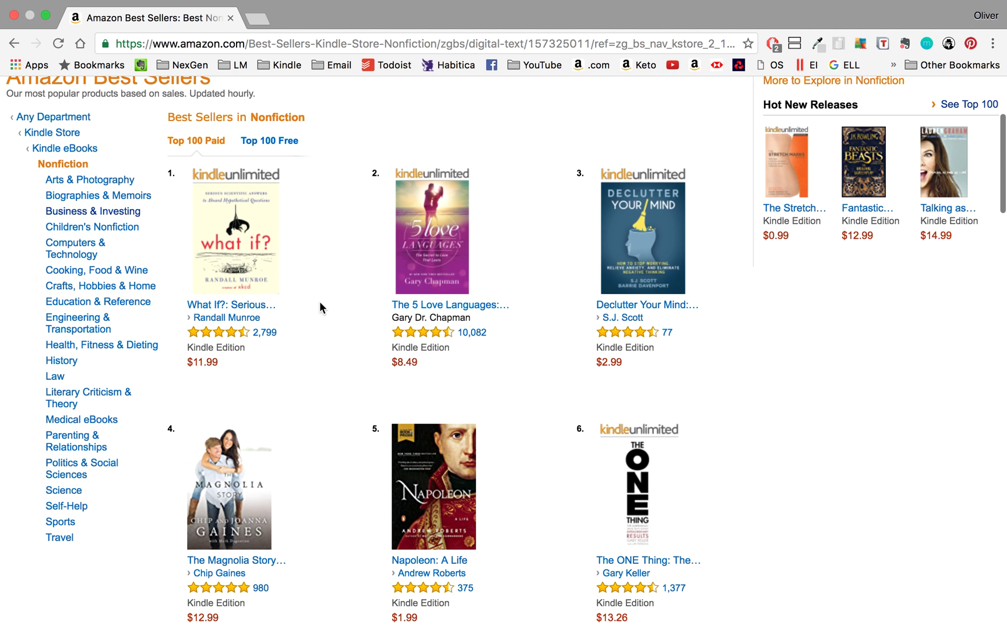
{"action": "scroll", "coordinate": [320, 301], "scroll_direction": "down", "scroll_amount": 1}
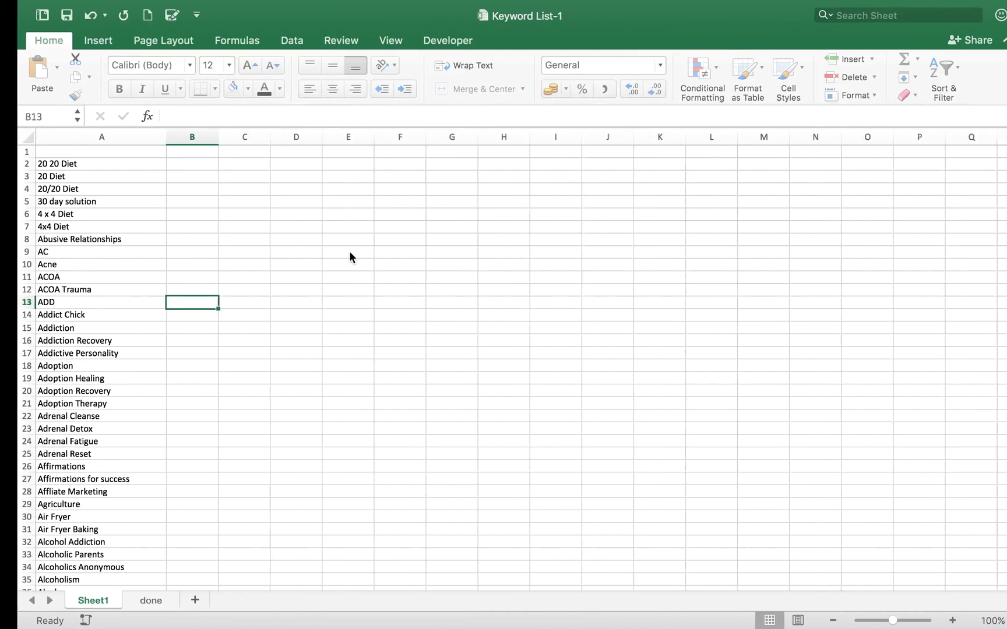
In Excel, examine the keywords in column A of the Keyword List-1 workbook from the first entry to the last.
{"action": "left_click", "coordinate": [100, 364]}
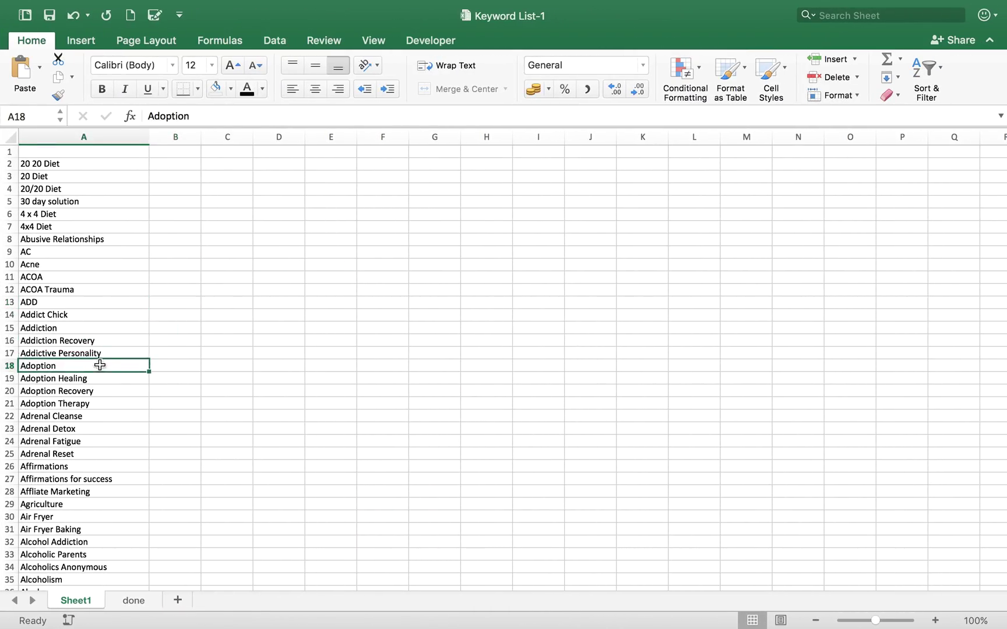
{"action": "left_click", "coordinate": [48, 164]}
{"action": "scroll", "coordinate": [75, 326], "scroll_direction": "down", "scroll_amount": 4}
{"action": "scroll", "coordinate": [76, 326], "scroll_direction": "down", "scroll_amount": 20}
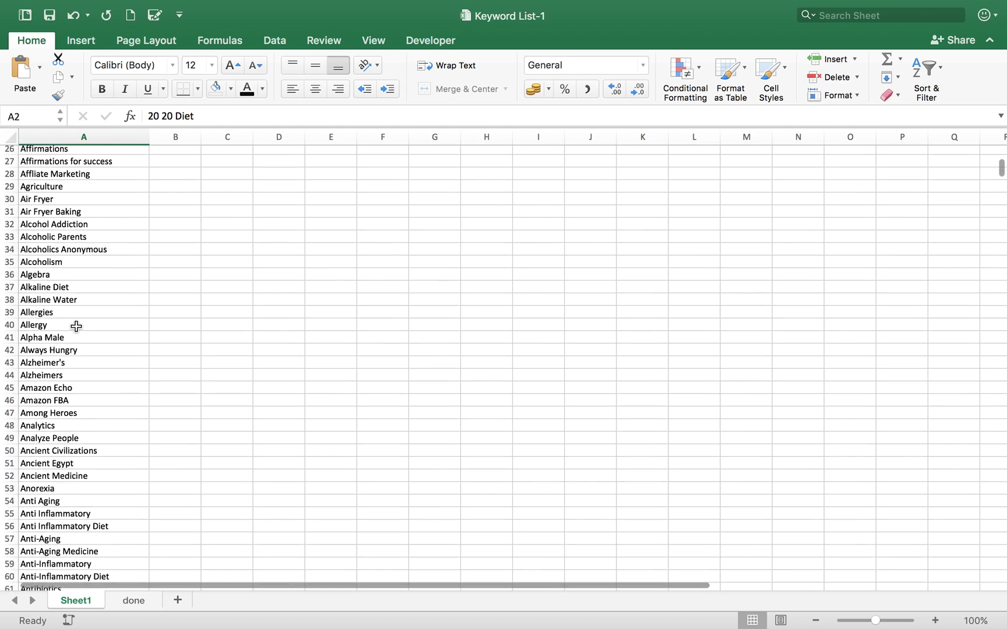
{"action": "scroll", "coordinate": [76, 326], "scroll_direction": "down", "scroll_amount": 20}
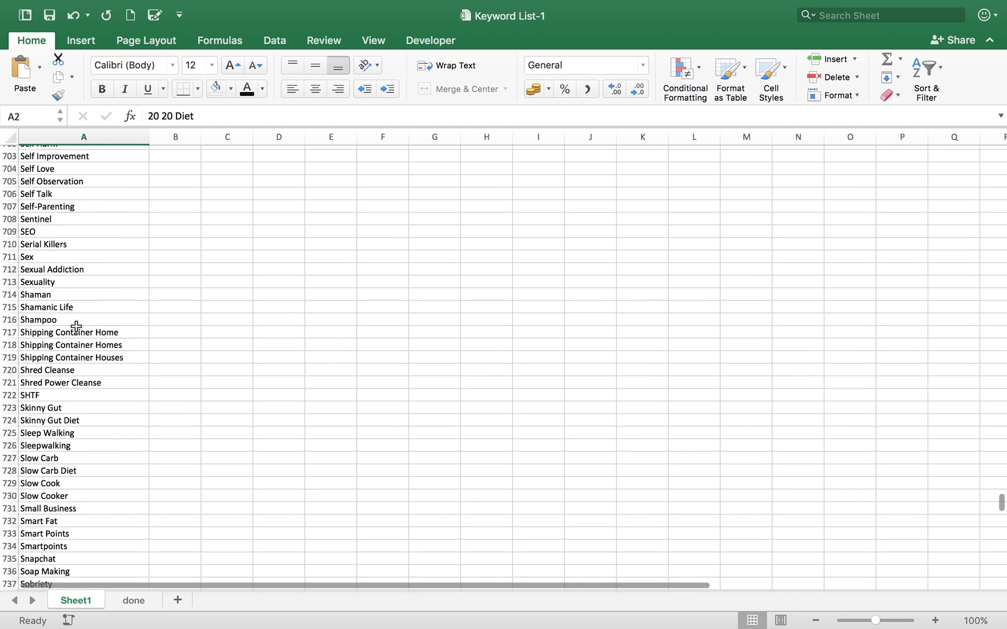
{"action": "scroll", "coordinate": [76, 337], "scroll_direction": "up", "scroll_amount": 15}
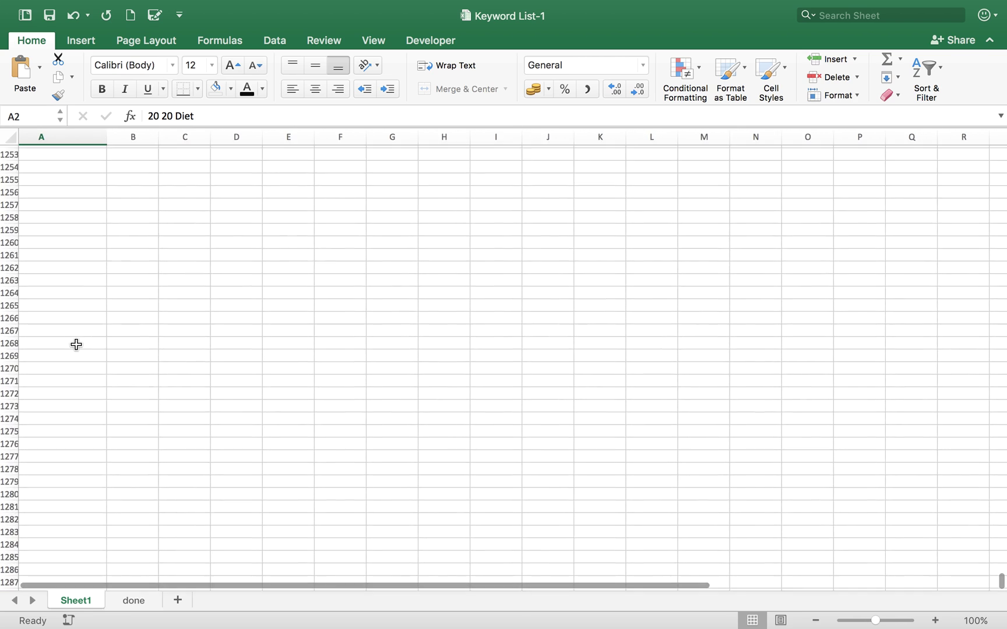
{"action": "scroll", "coordinate": [76, 344], "scroll_direction": "up", "scroll_amount": 15}
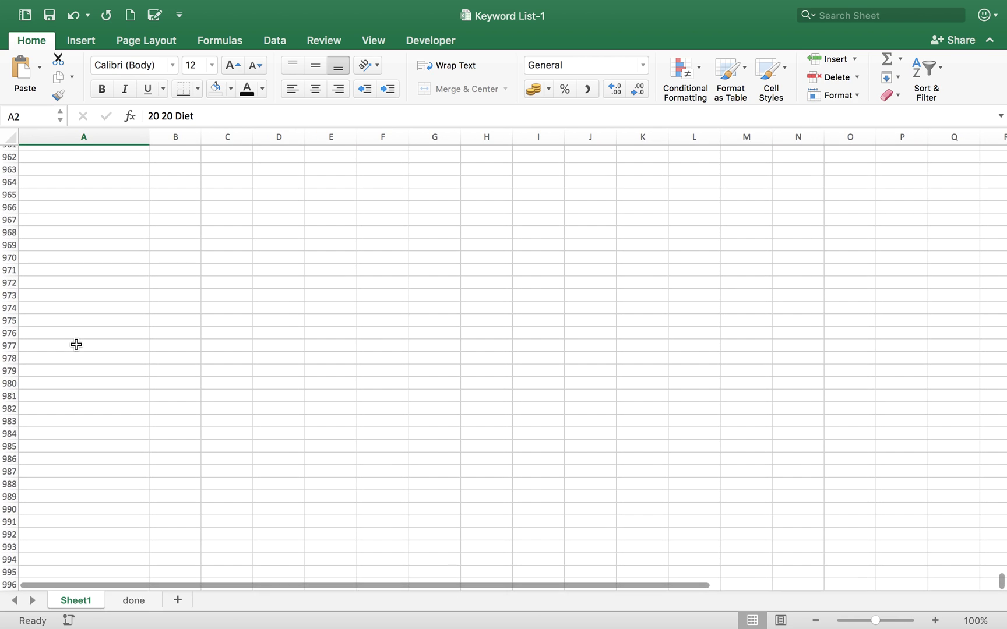
{"action": "scroll", "coordinate": [76, 344], "scroll_direction": "down", "scroll_amount": 5}
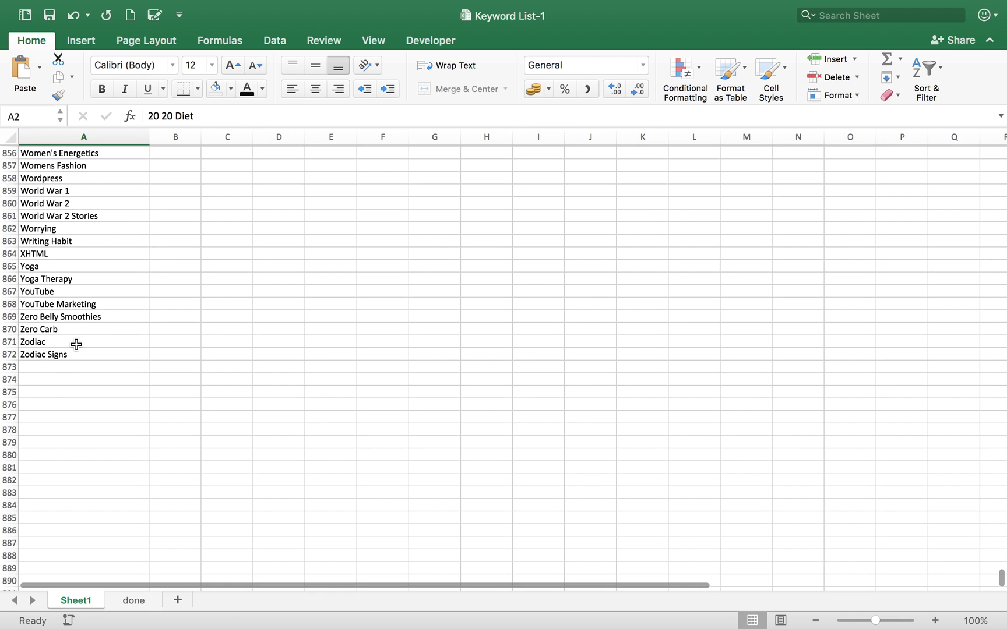
Add the keyword "What If?" in cell A873 below the last entry and select that cell again.
{"action": "left_click", "coordinate": [64, 343]}
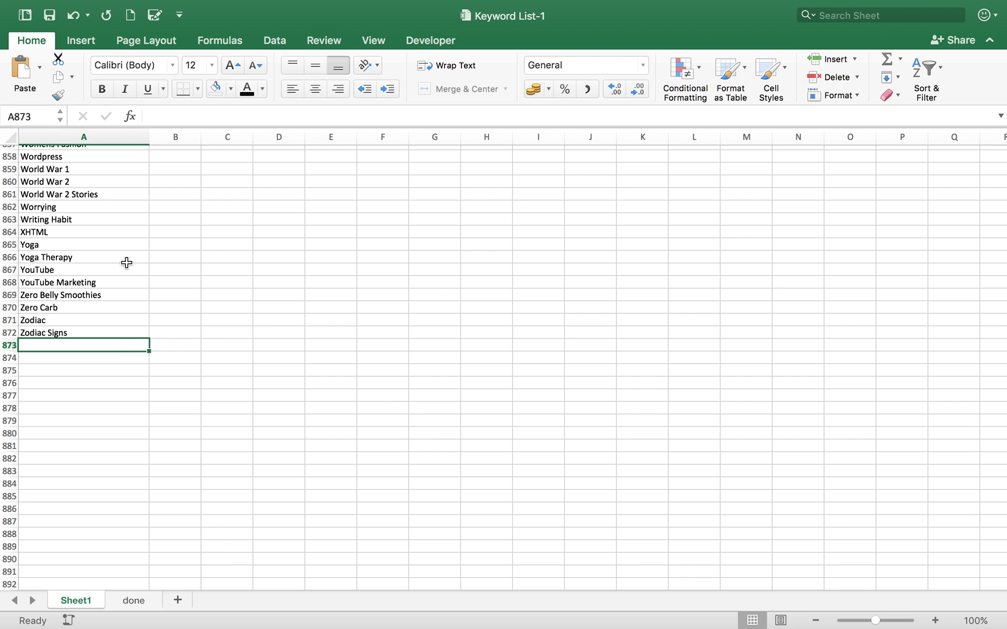
{"action": "type", "text": "Wh"}
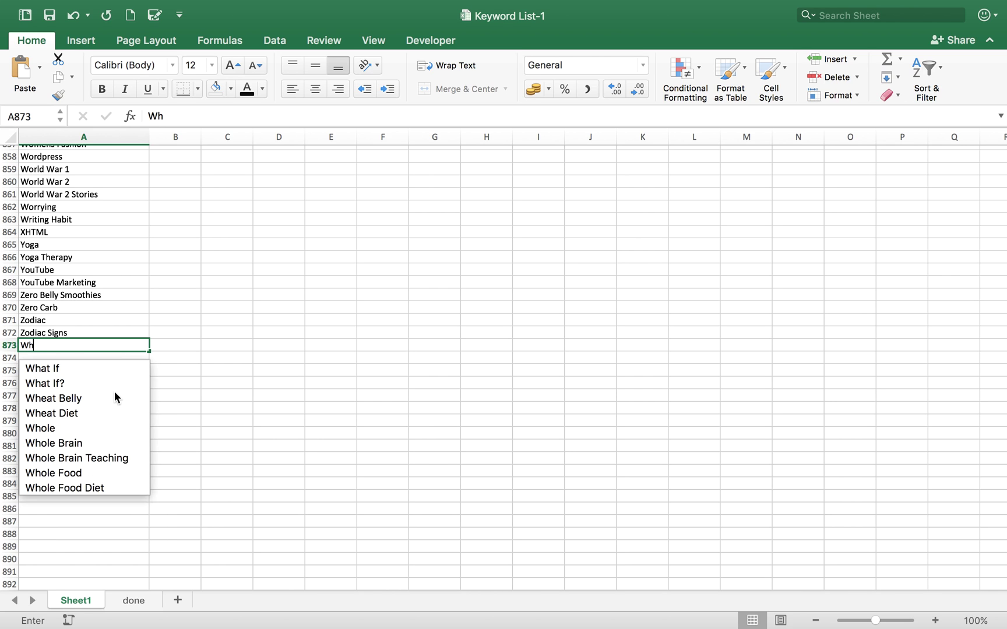
{"action": "type", "text": "at If?"}
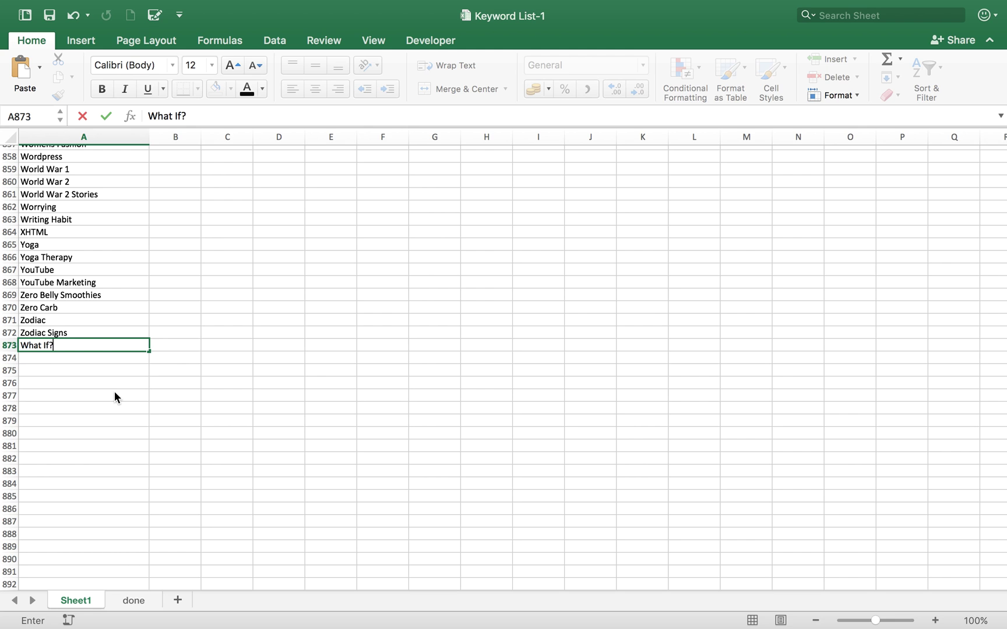
{"action": "key", "text": "Return"}
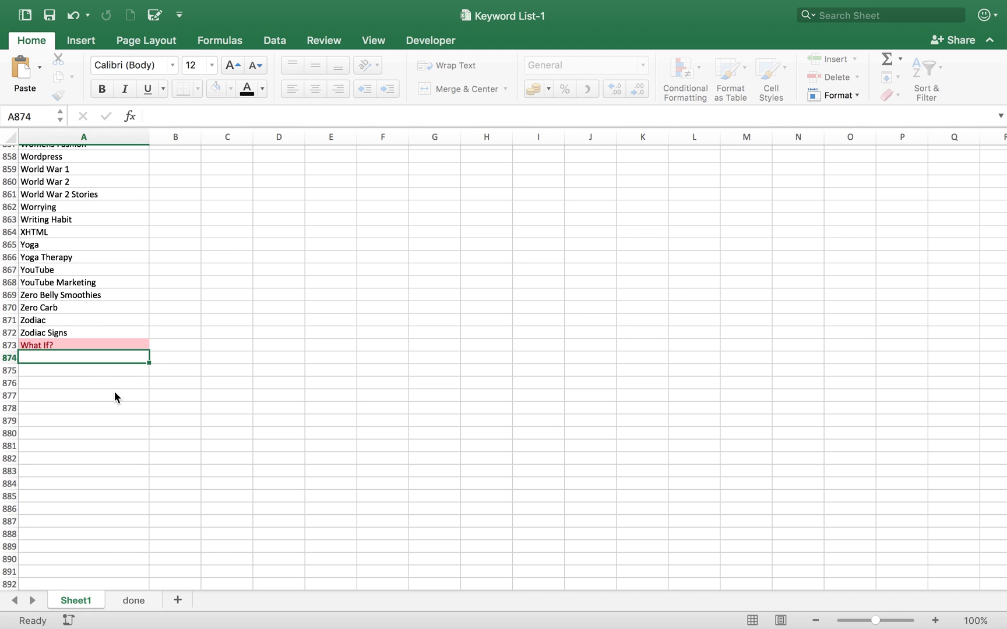
{"action": "left_click", "coordinate": [62, 349]}
{"action": "scroll", "coordinate": [91, 271], "scroll_direction": "up", "scroll_amount": 3}
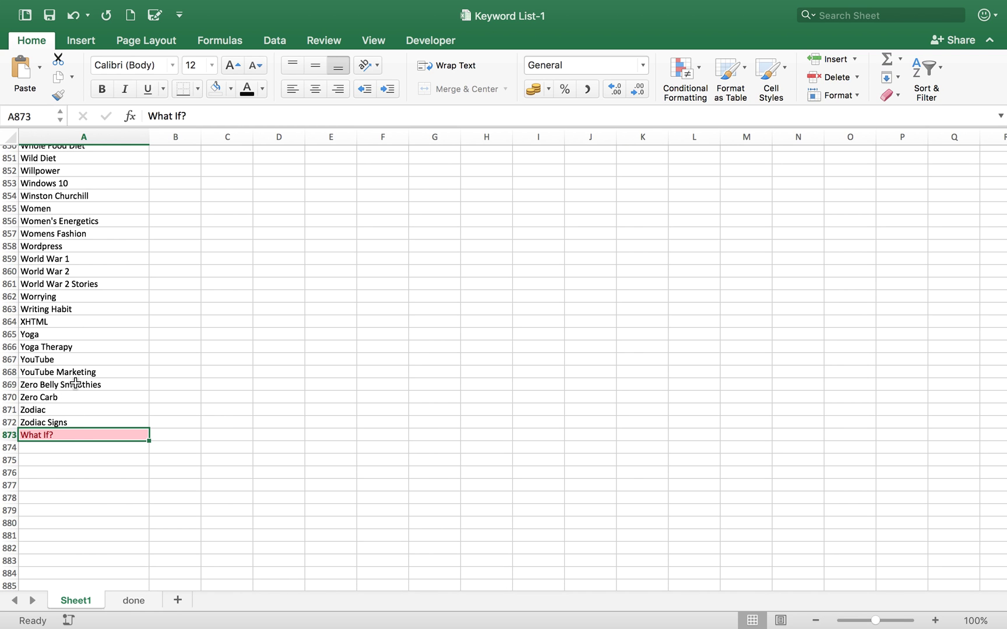
Locate the existing "What If?" entry higher up in column A and check the keywords directly around it.
{"action": "scroll", "coordinate": [74, 383], "scroll_direction": "up", "scroll_amount": 5}
{"action": "left_click", "coordinate": [73, 242]}
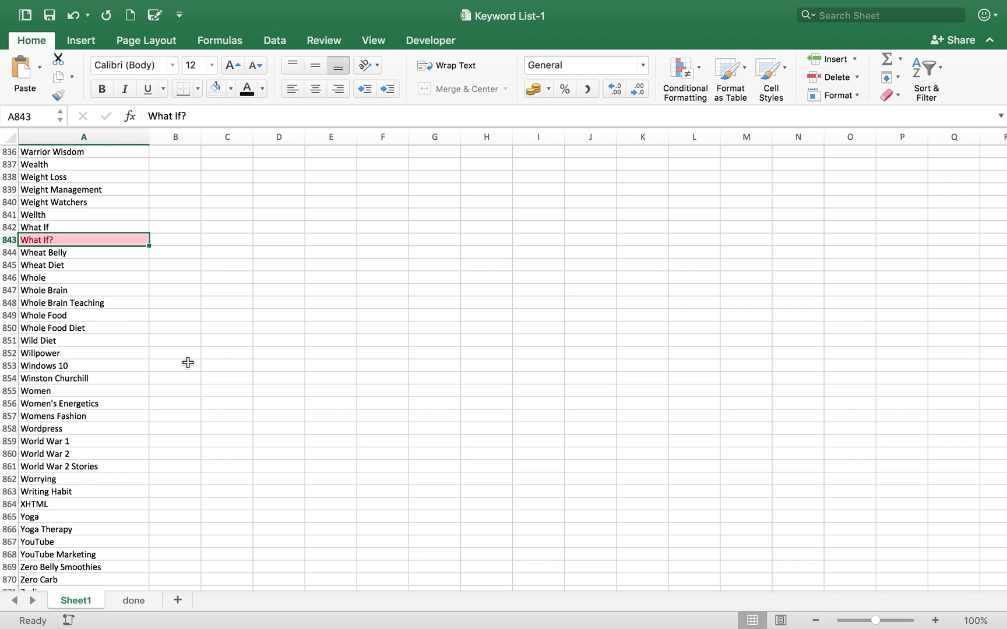
{"action": "key", "text": "Up"}
{"action": "key", "text": "Up"}
{"action": "key", "text": "Down"}
{"action": "key", "text": "Down"}
{"action": "key", "text": "Down"}
Clear the duplicate "What If?" keyword from cell A873 at the end of the list.
{"action": "scroll", "coordinate": [55, 305], "scroll_direction": "down", "scroll_amount": 4}
{"action": "scroll", "coordinate": [56, 309], "scroll_direction": "down", "scroll_amount": 3}
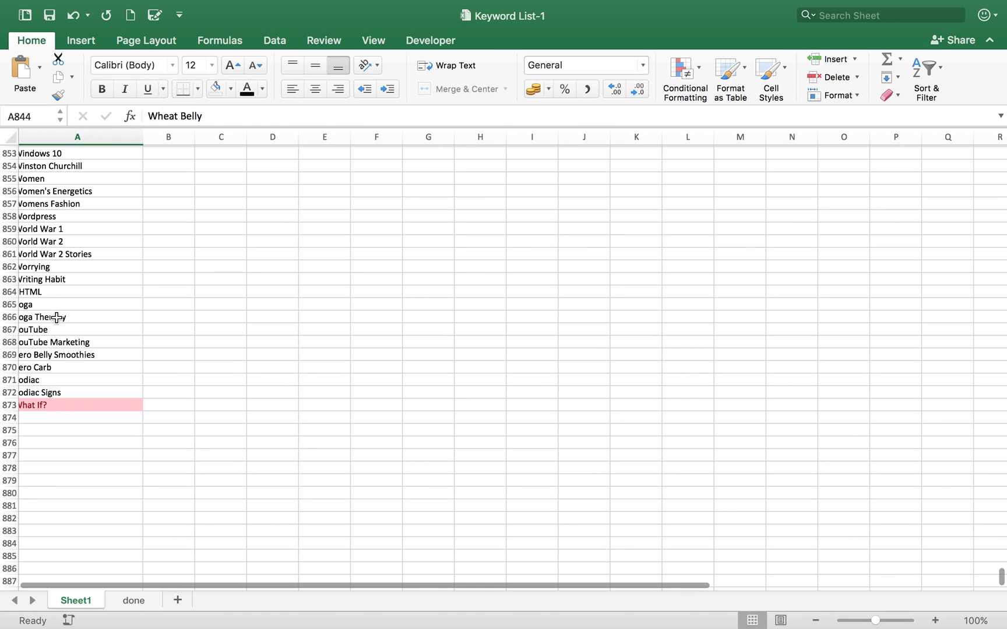
{"action": "scroll", "coordinate": [57, 409], "scroll_direction": "up", "scroll_amount": 1}
{"action": "left_click", "coordinate": [66, 414]}
{"action": "key", "text": "Delete"}
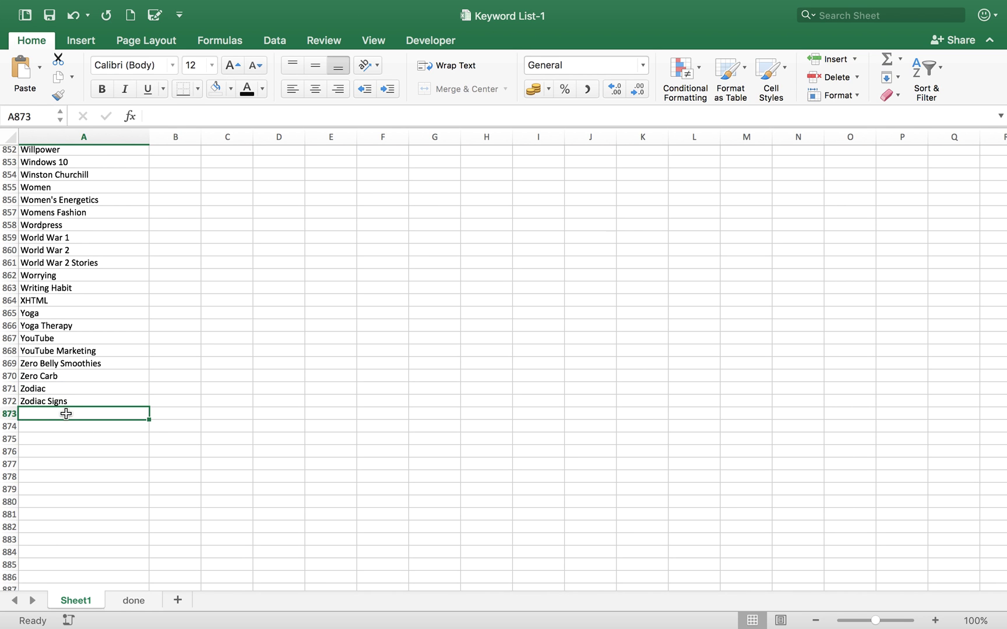
{"action": "key", "text": "Up"}
{"action": "key", "text": "Down"}
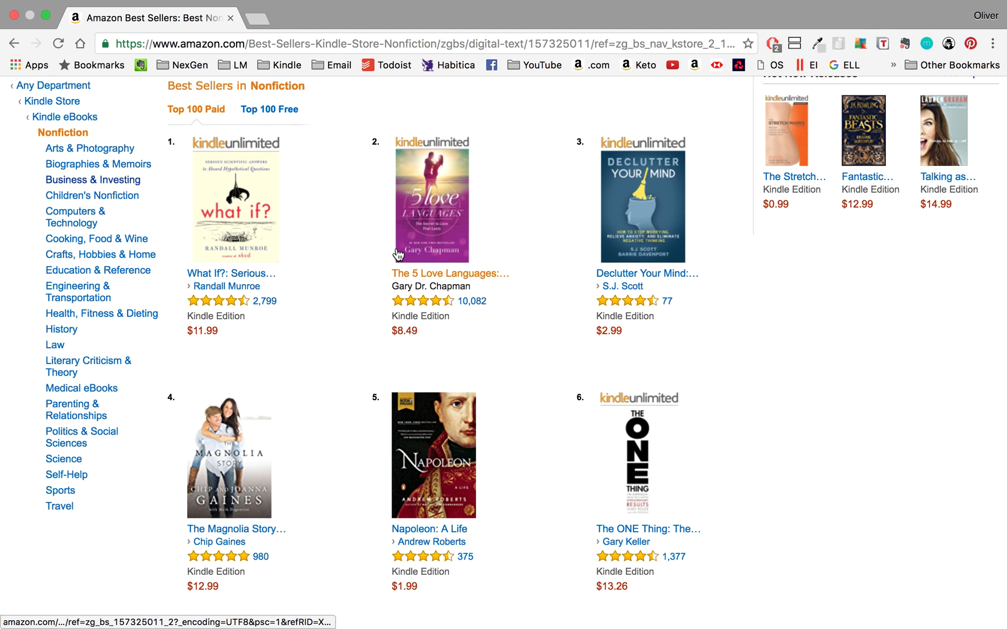
Check the second nonfiction best seller's title on Amazon and add the keyword "5 Love Languages" in cell A873 in Excel.
{"action": "scroll", "coordinate": [387, 353], "scroll_direction": "down", "scroll_amount": 1}
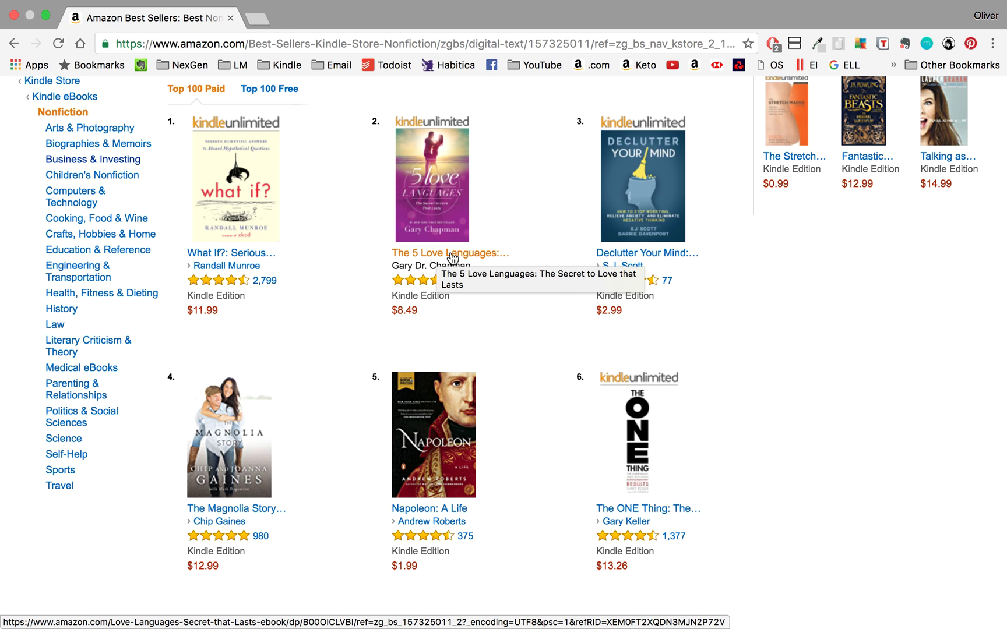
{"action": "key", "text": "ctrl+Right"}
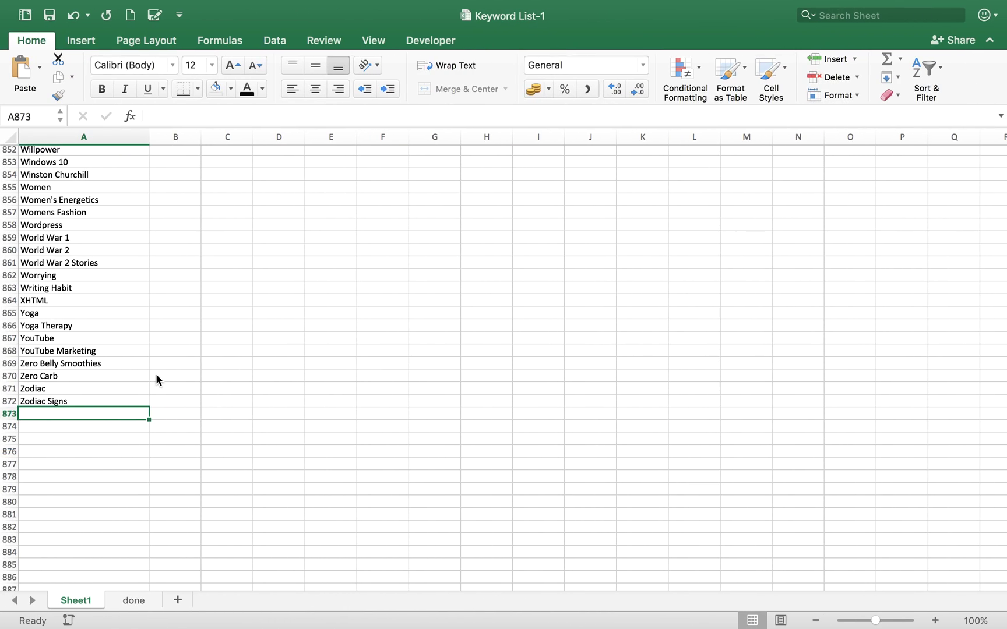
{"action": "type", "text": "5 Love"}
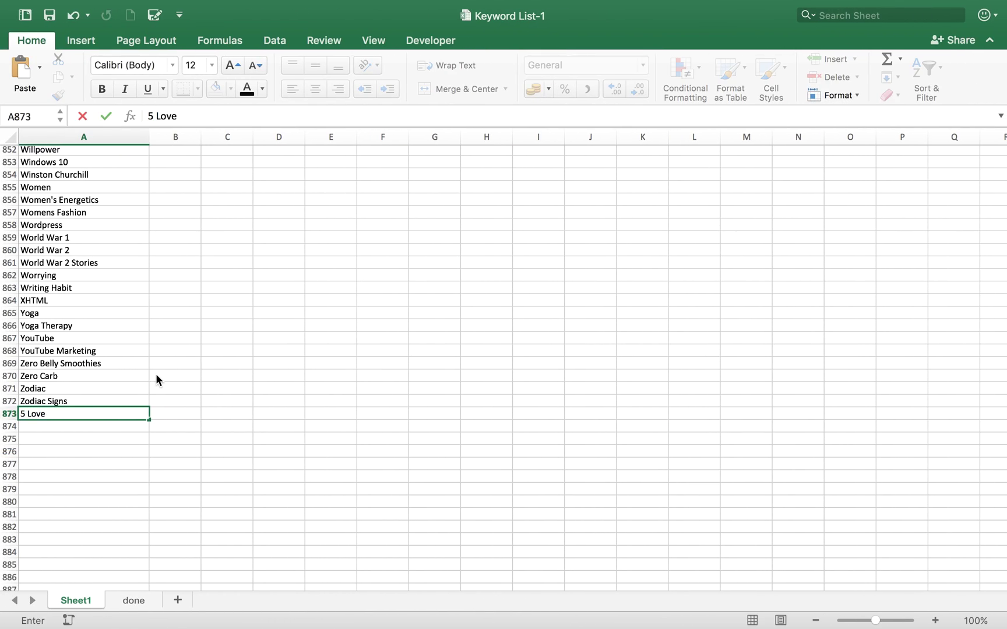
{"action": "type", "text": " Languages"}
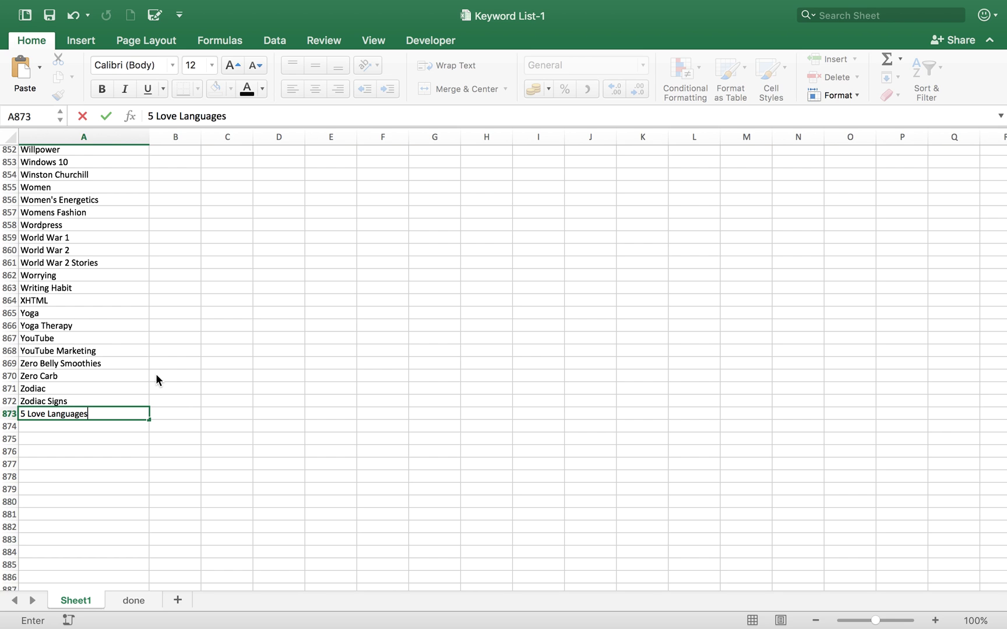
{"action": "key", "text": "Return"}
Add the keyword variation "The 5 Love Languages" in cell A874.
{"action": "type", "text": "The "}
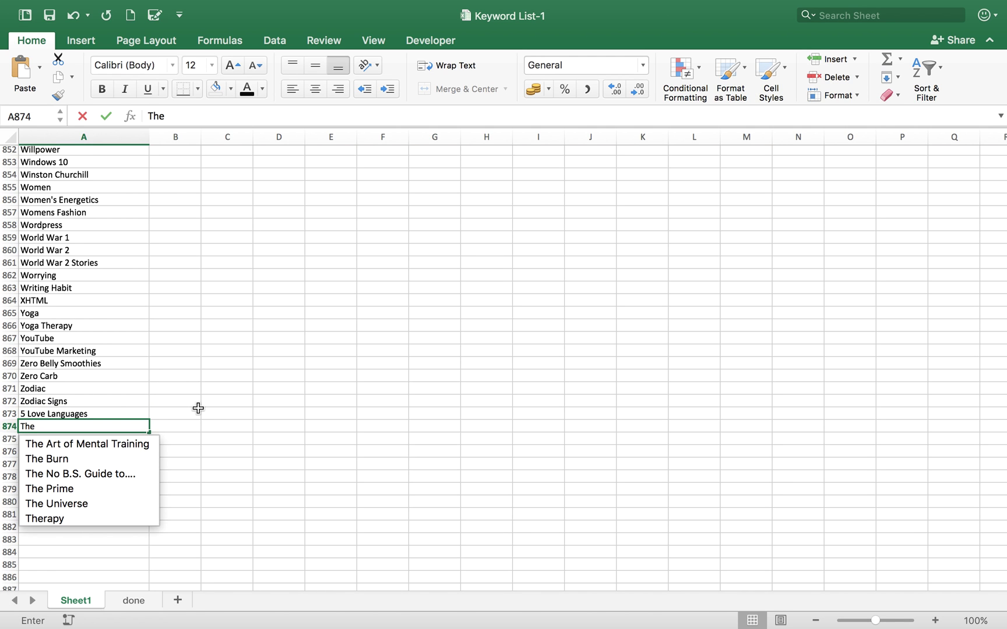
{"action": "type", "text": "5 Love Ll"}
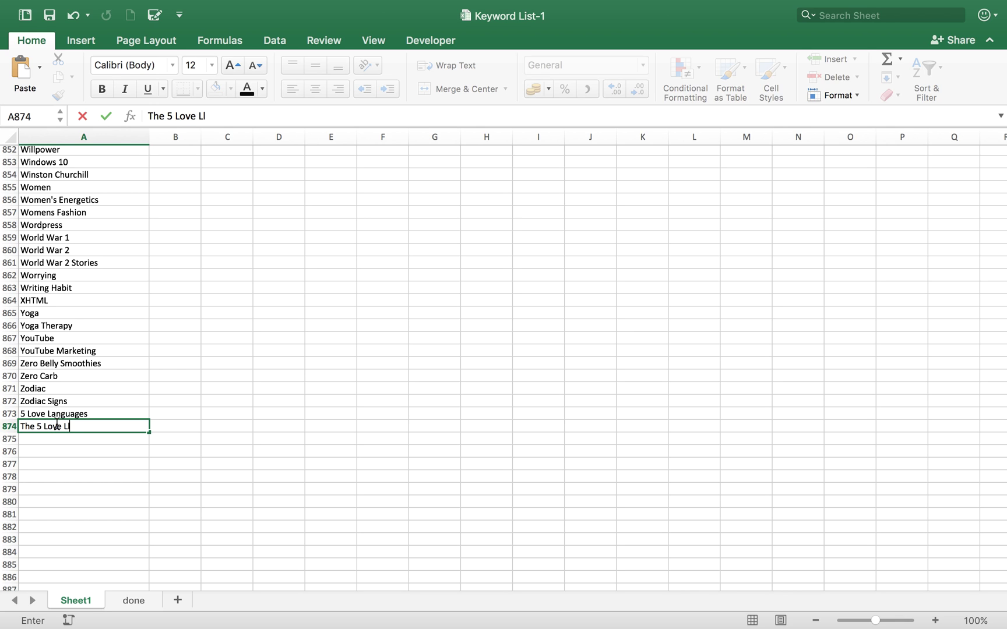
{"action": "type", "text": "ua"}
{"action": "key", "text": "Return"}
Try the shorter keyword "Love Languages" in cell A875 to test for a duplicate and clear it again.
{"action": "type", "text": "Love Languages"}
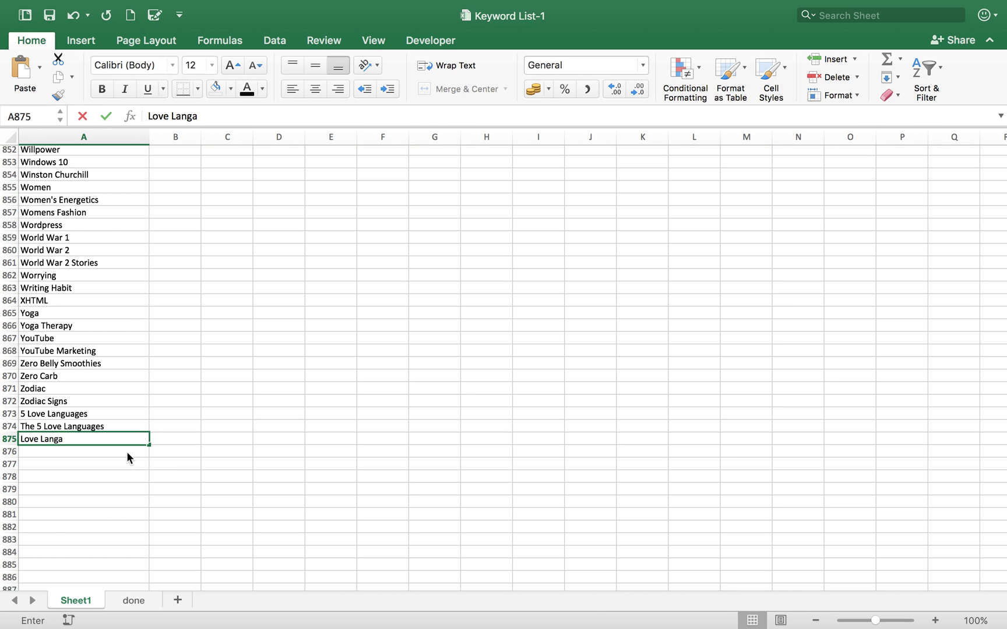
{"action": "key", "text": "Return"}
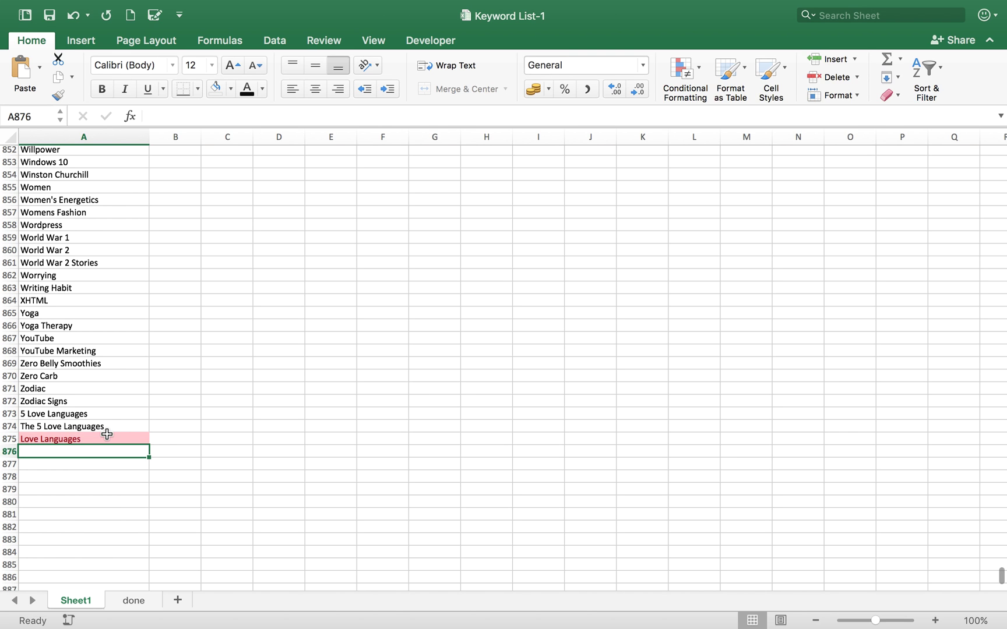
{"action": "left_click", "coordinate": [104, 437]}
{"action": "key", "text": "BackSpace"}
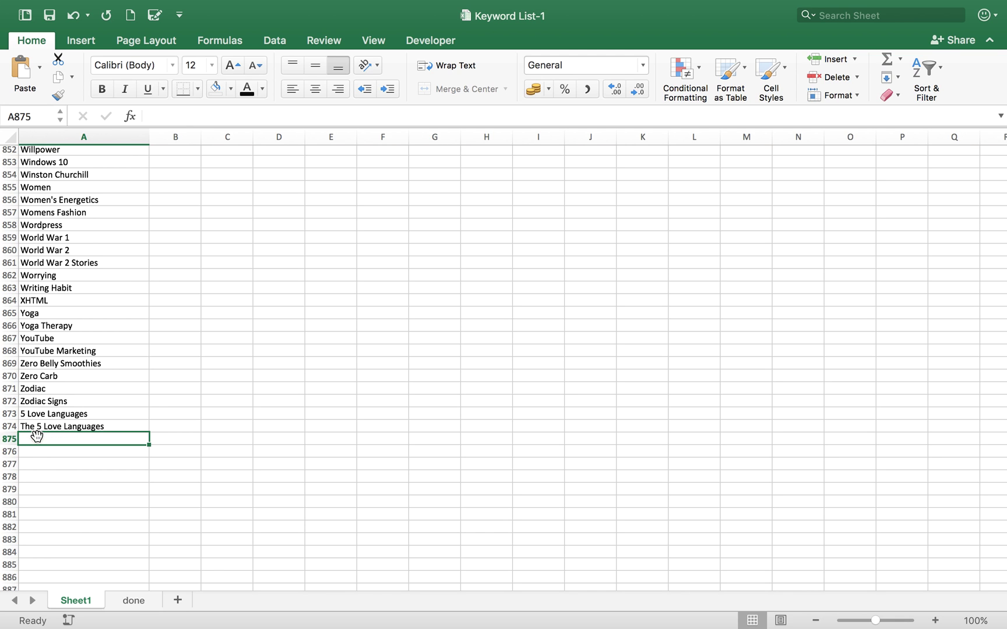
Check the third nonfiction best seller's title on Amazon and add the keyword "Declutter Your Mind" in cell A875 in Excel.
{"action": "key", "text": "ctrl+Right"}
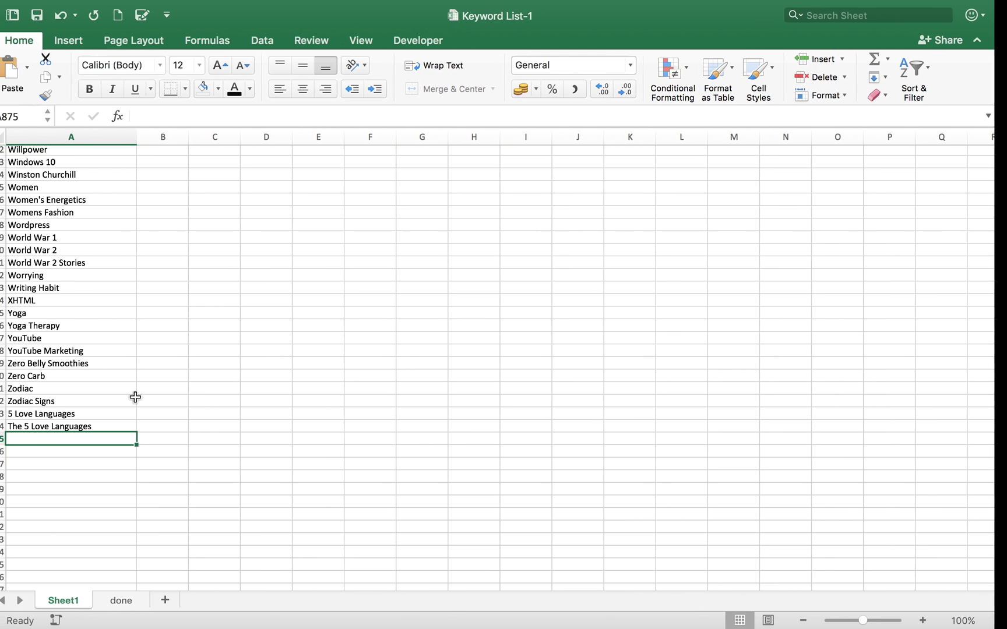
{"action": "key", "text": "ctrl+Left"}
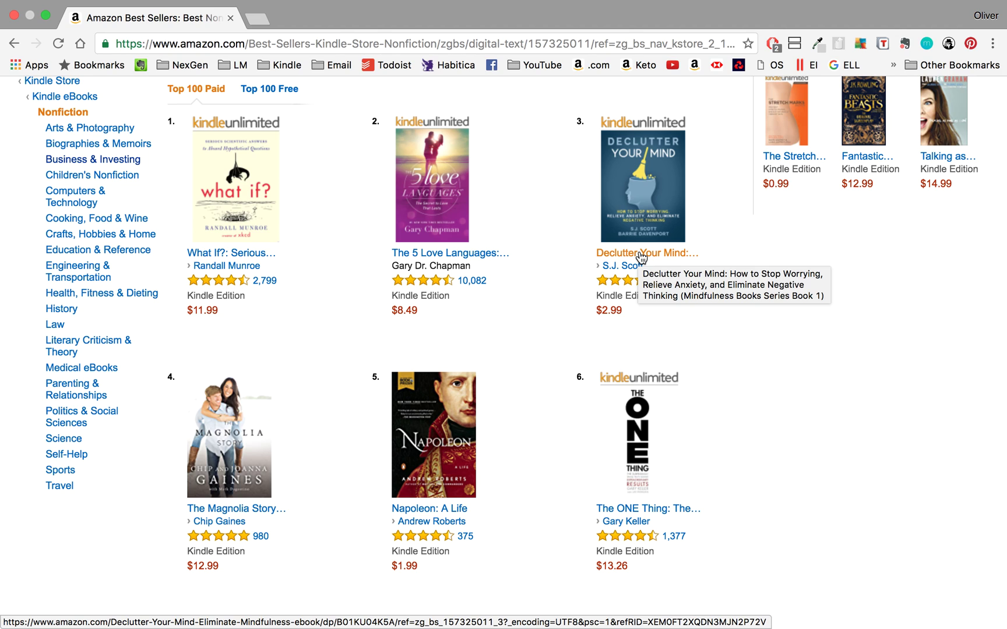
{"action": "key", "text": "ctrl+Right"}
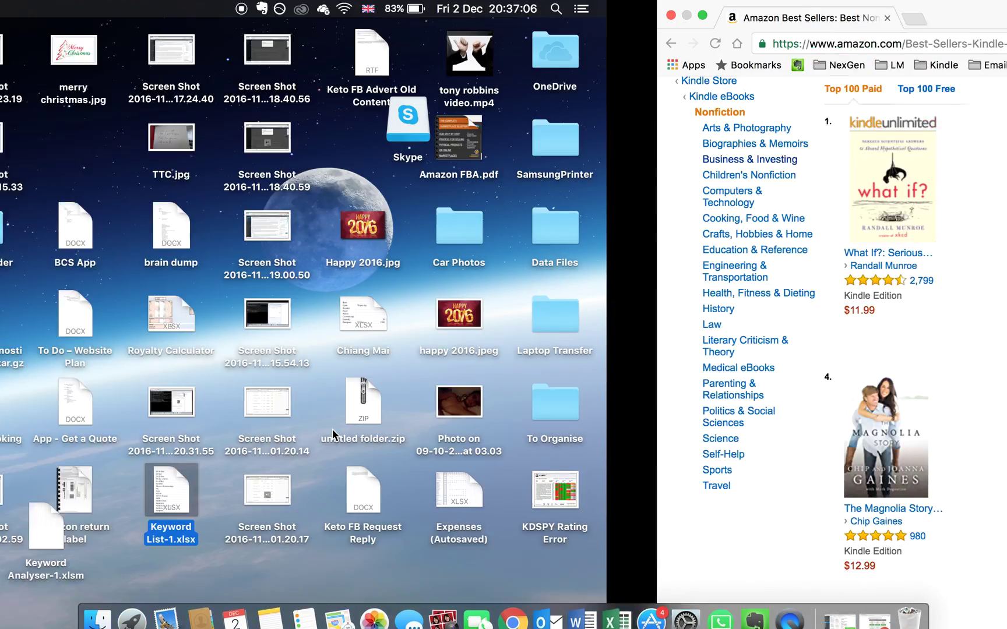
{"action": "type", "text": "Dec"}
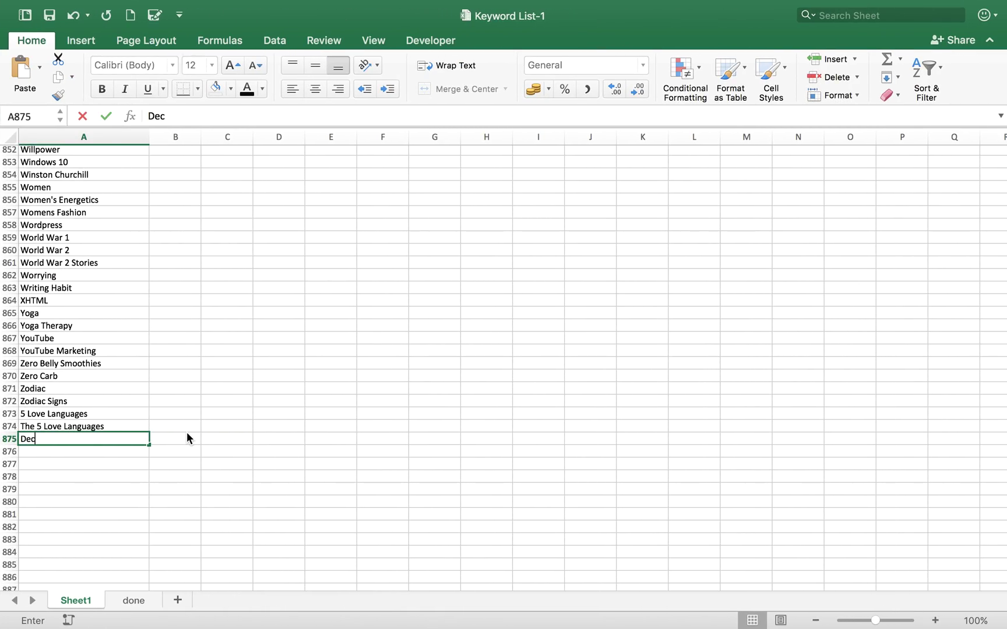
{"action": "type", "text": "lutter Your Mind"}
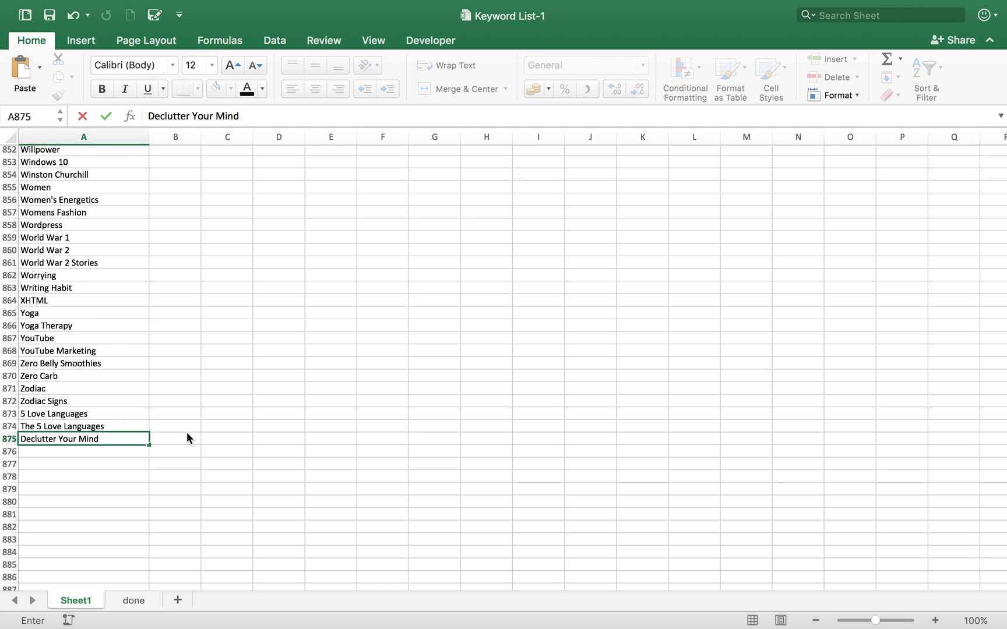
{"action": "key", "text": "Return"}
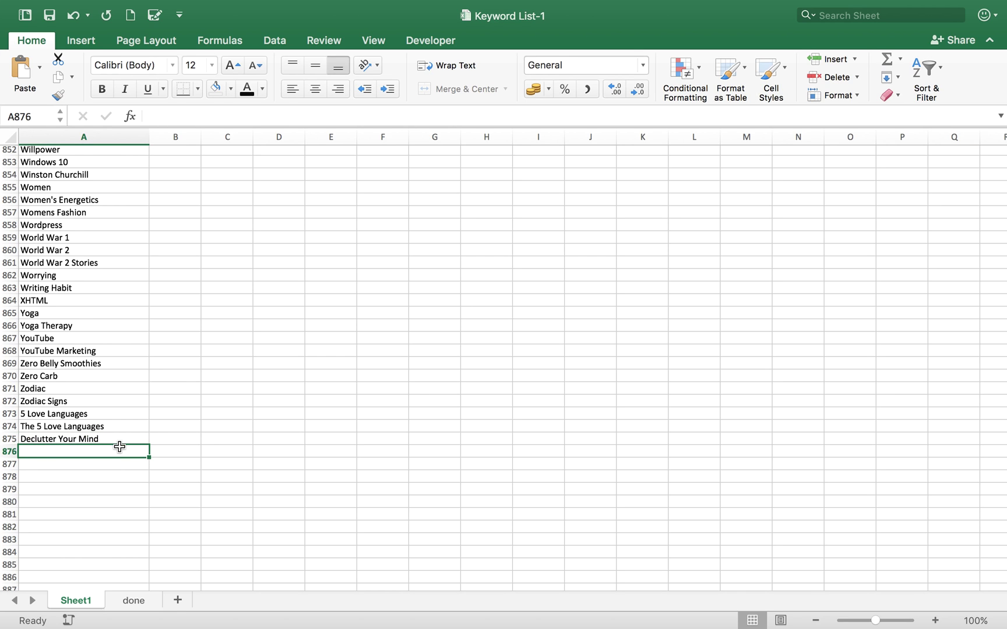
Add the single-word keyword "Declutter" in cell A876.
{"action": "type", "text": "DEc"}
{"action": "key", "text": "BackSpace"}
{"action": "type", "text": "c"}
{"action": "key", "text": "BackSpace"}
{"action": "key", "text": "BackSpace"}
{"action": "key", "text": "BackSpace"}
{"action": "key", "text": "BackSpace"}
{"action": "type", "text": "e"}
{"action": "key", "text": "BackSpace"}
{"action": "type", "text": "Declutter"}
{"action": "key", "text": "Return"}
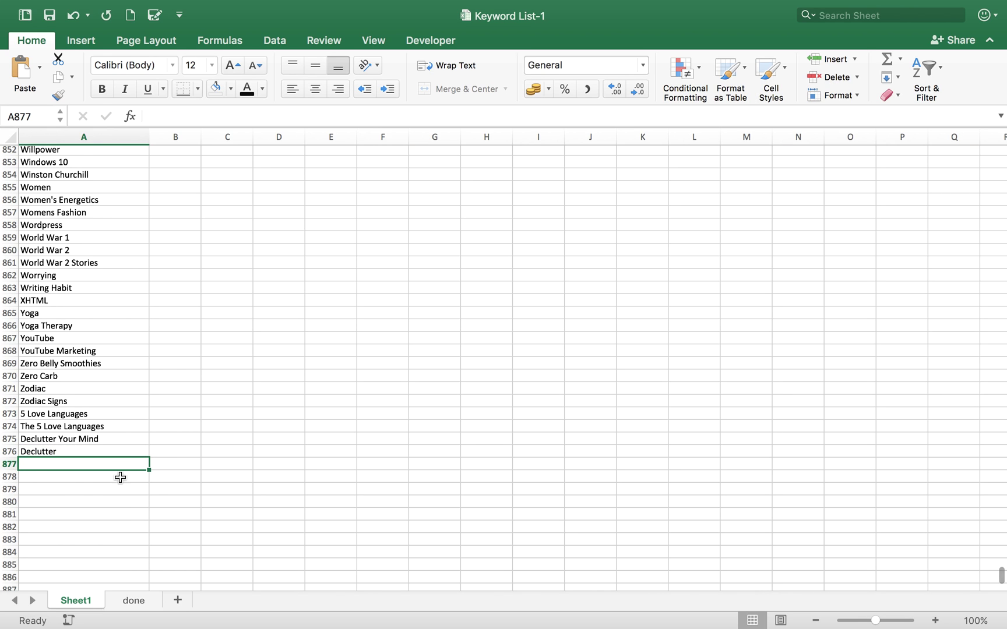
Try the keyword "Decluttering" in cell A877 to test for a duplicate and clear it again.
{"action": "type", "text": "Decu"}
{"action": "key", "text": "BackSpace"}
{"action": "type", "text": "u"}
{"action": "key", "text": "BackSpace"}
{"action": "type", "text": "lut"}
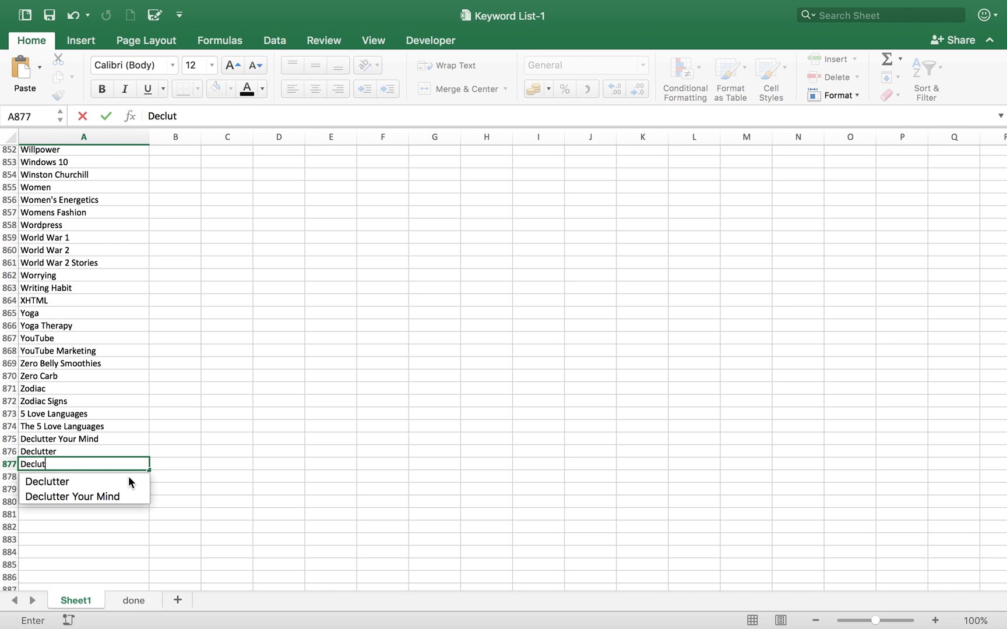
{"action": "type", "text": "tering"}
{"action": "key", "text": "BackSpace"}
{"action": "type", "text": "g"}
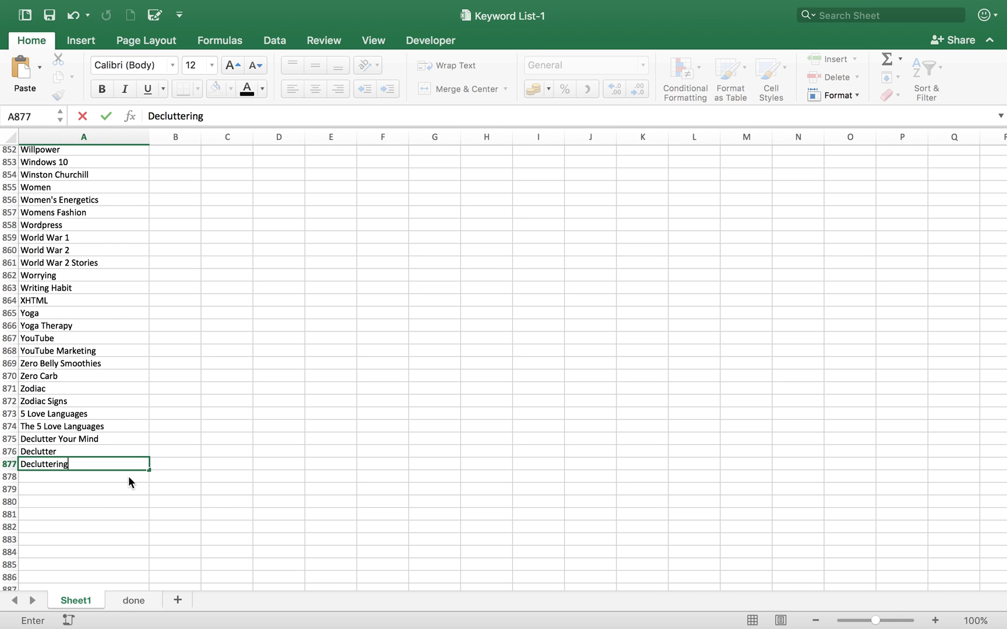
{"action": "key", "text": "Return"}
{"action": "left_click", "coordinate": [65, 463]}
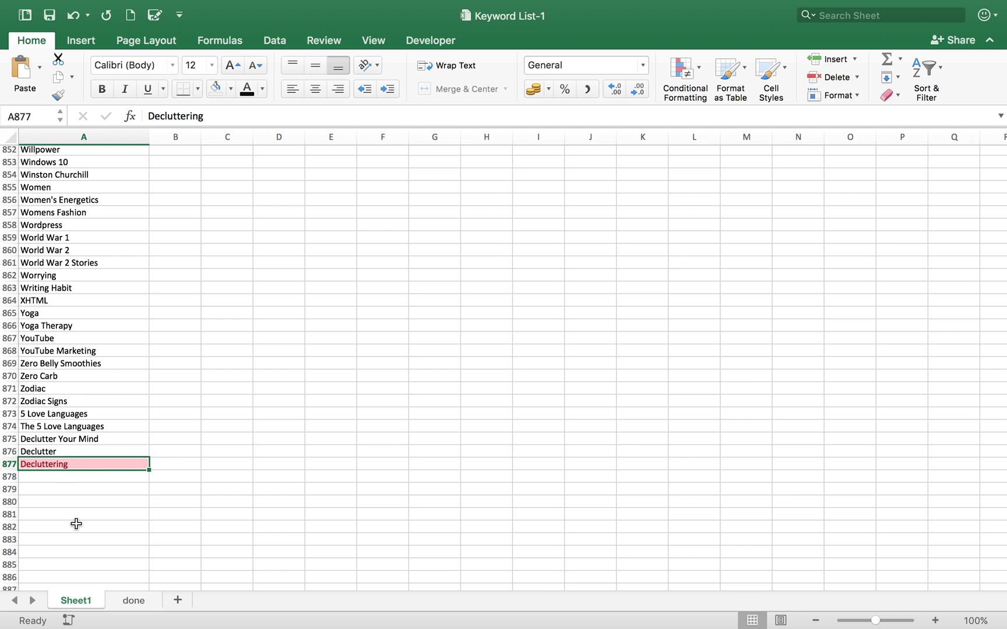
{"action": "key", "text": "Delete"}
Reread the third best seller's full title on Amazon and try the keyword "Worrying" in cell A877 in Excel.
{"action": "key", "text": "ctrl+Left"}
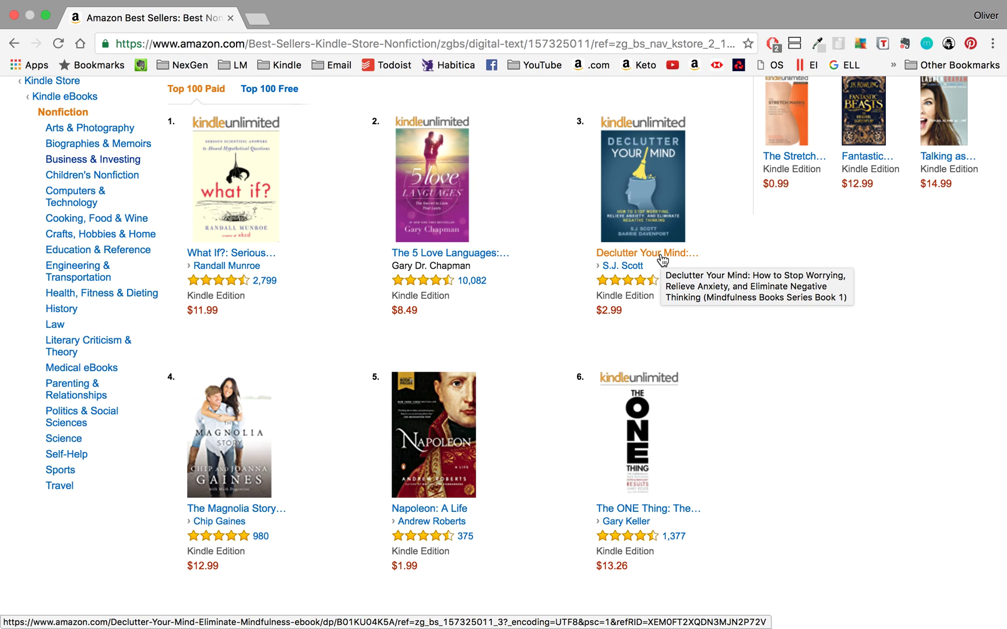
{"action": "key", "text": "ctrl+Left"}
{"action": "key", "text": "ctrl+Right"}
{"action": "key", "text": "ctrl+Right"}
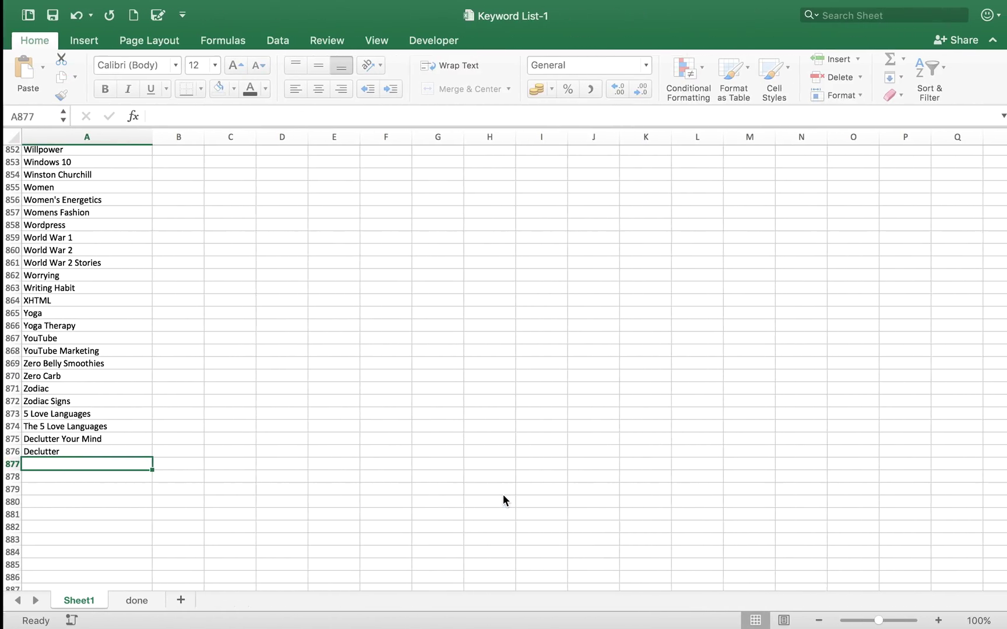
{"action": "type", "text": "Worrying"}
{"action": "key", "text": "Return"}
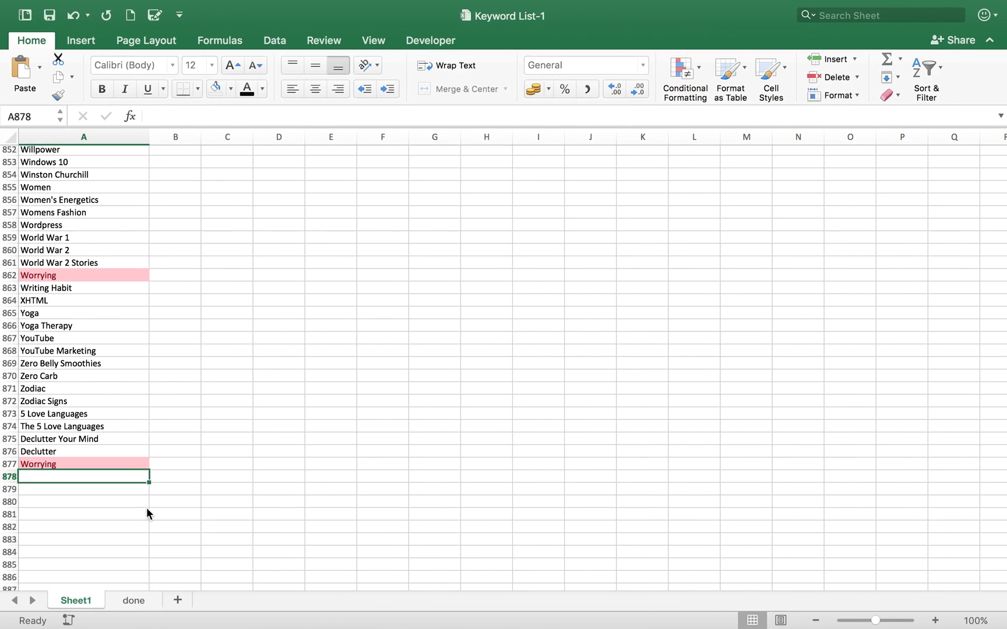
Replace the keyword in cell A877 with "Stop Worrying".
{"action": "key", "text": "Up"}
{"action": "type", "text": "Stop Worru"}
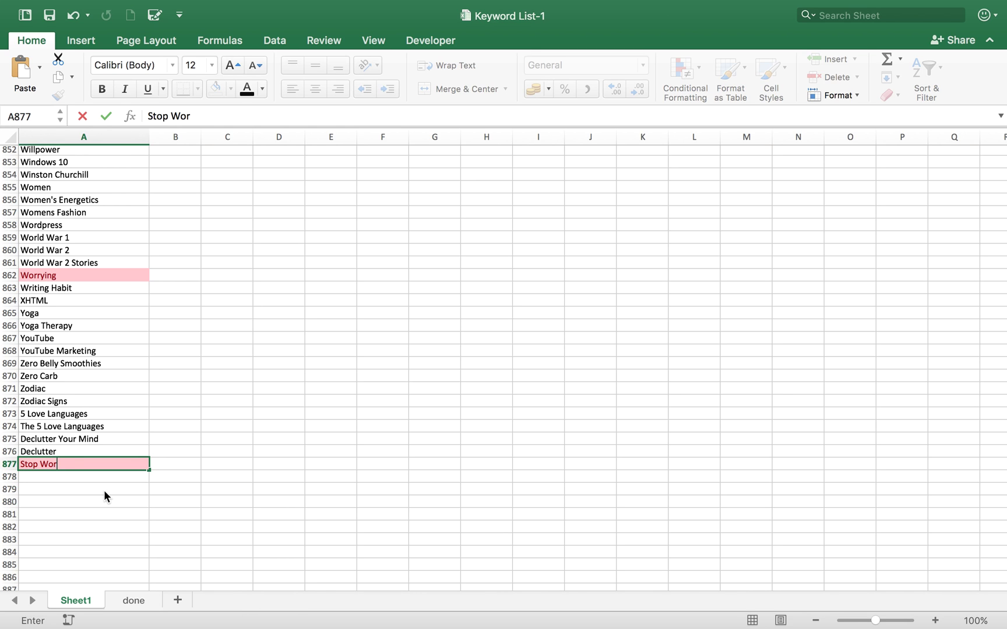
{"action": "key", "text": "BackSpace"}
{"action": "type", "text": "ying"}
{"action": "key", "text": "Return"}
Add the keywords "Anxeity" in cell A878 and "Relieve Anxiety" in cell A879.
{"action": "type", "text": "An"}
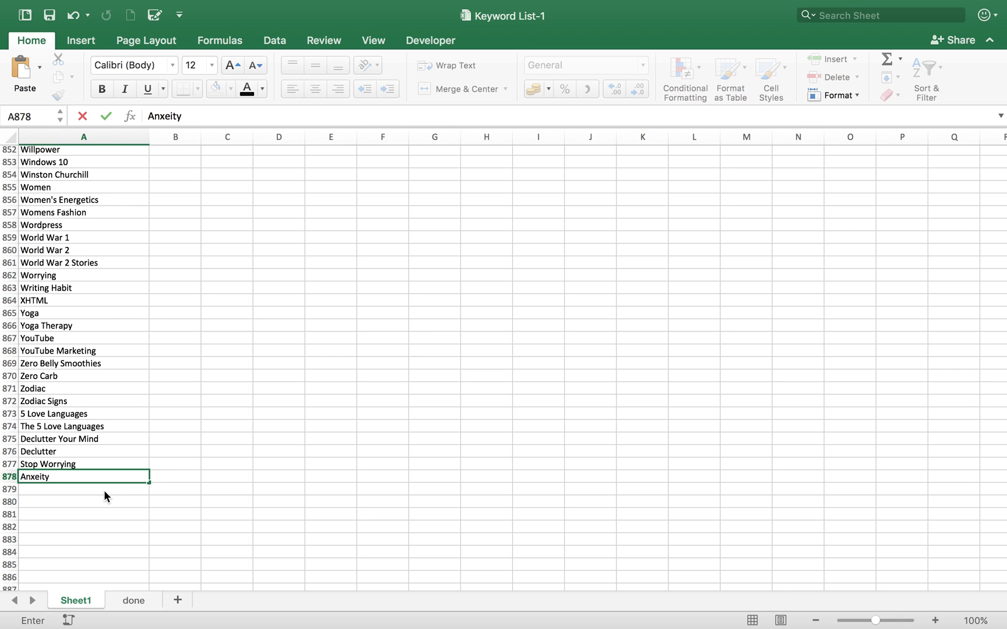
{"action": "key", "text": "Return"}
{"action": "type", "text": "Reli"}
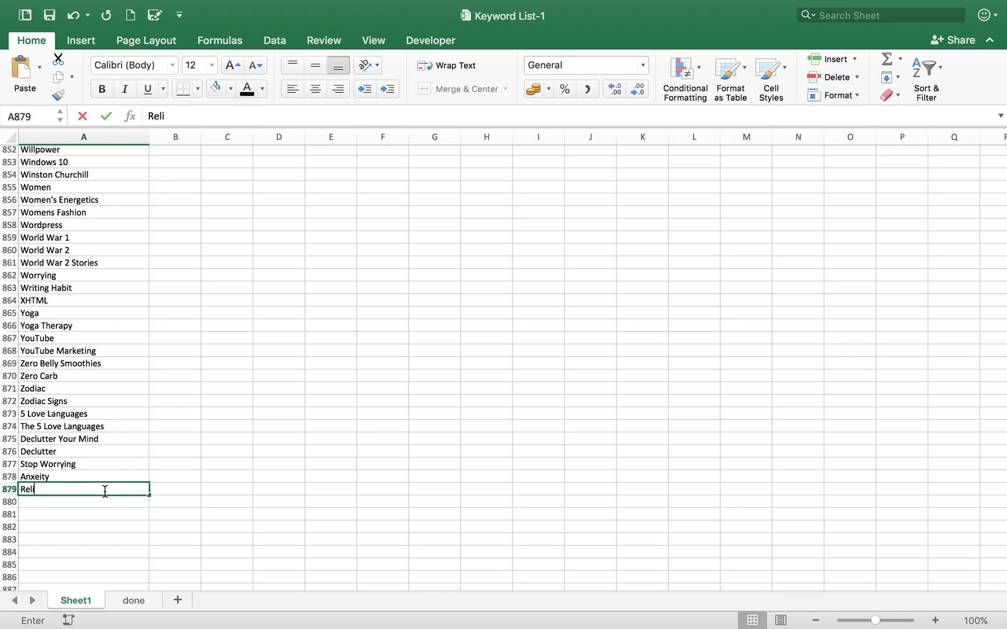
{"action": "type", "text": "eve Anxiety"}
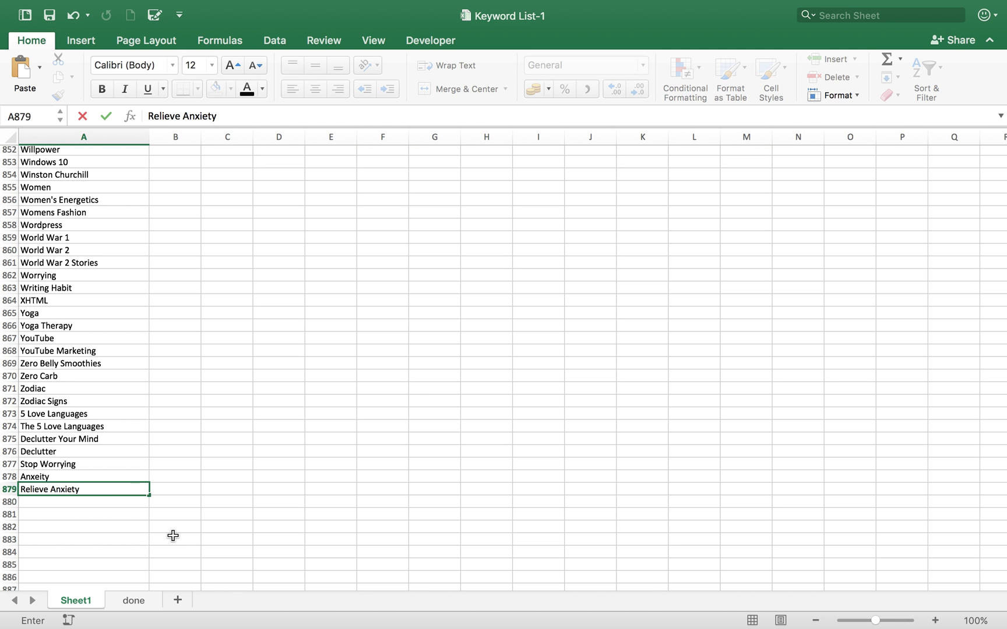
{"action": "key", "text": "Return"}
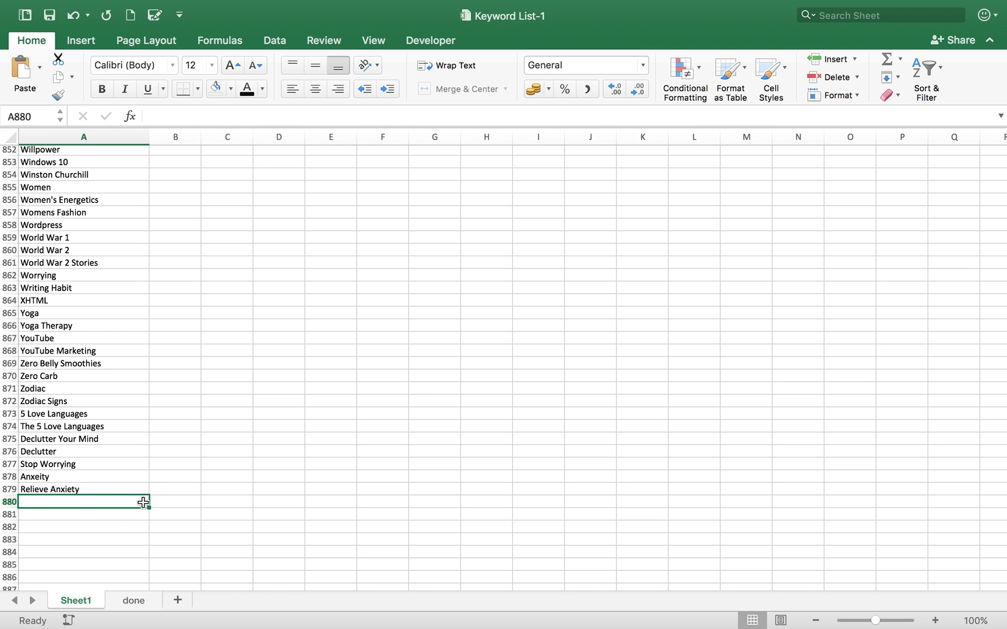
Check the third best seller's subtitle on Amazon again, add "Negative Thinking" in cell A880 in Excel and reselect that cell.
{"action": "key", "text": "ctrl+Left"}
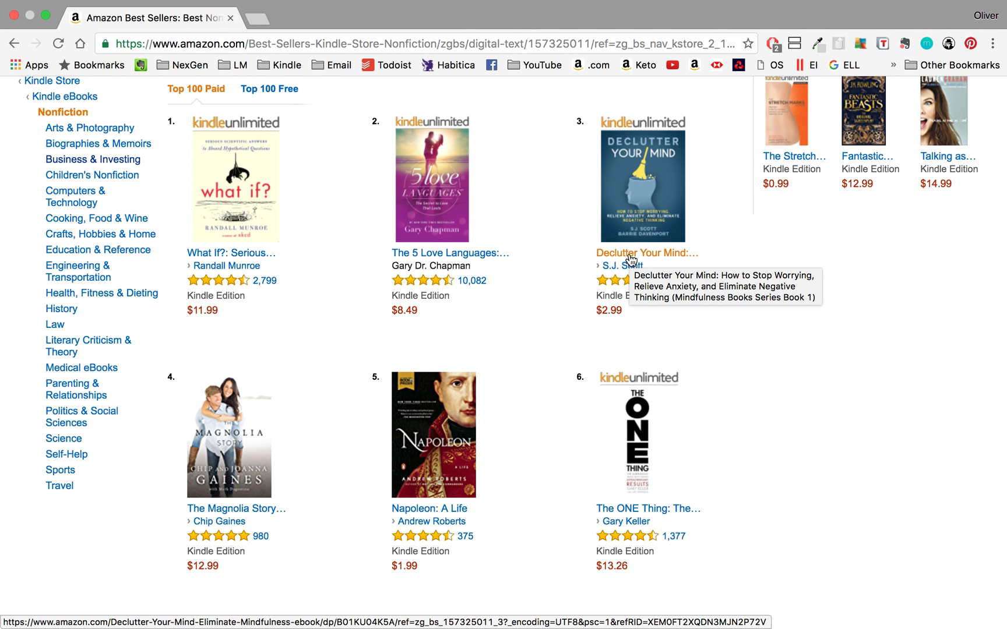
{"action": "key", "text": "ctrl+Right"}
{"action": "type", "text": "Negatiuve"}
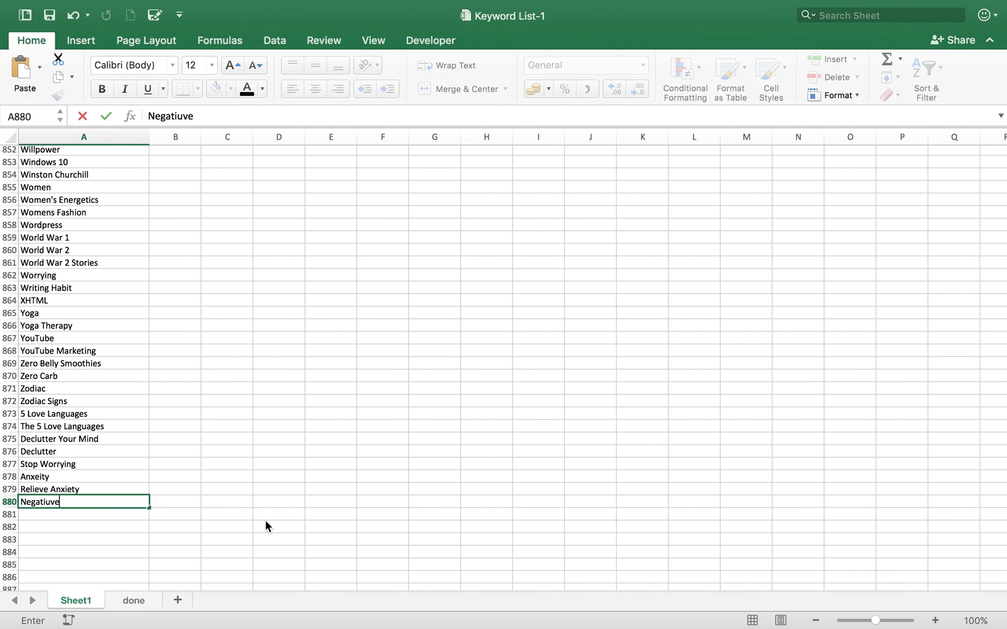
{"action": "key", "text": "BackSpace"}
{"action": "key", "text": "BackSpace"}
{"action": "key", "text": "BackSpace"}
{"action": "type", "text": "ve Thinking"}
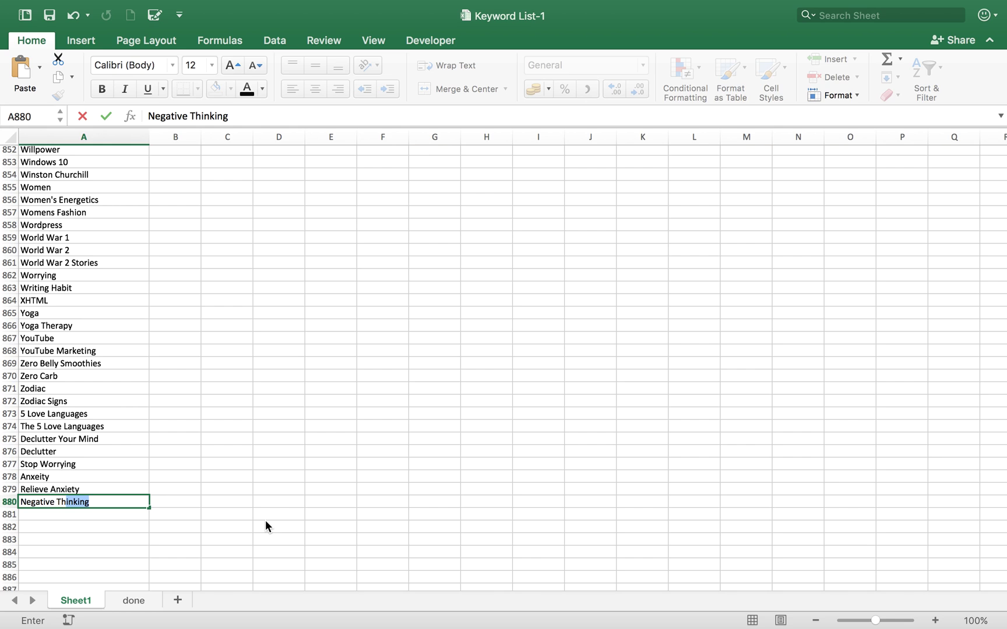
{"action": "key", "text": "Return"}
{"action": "key", "text": "Up"}
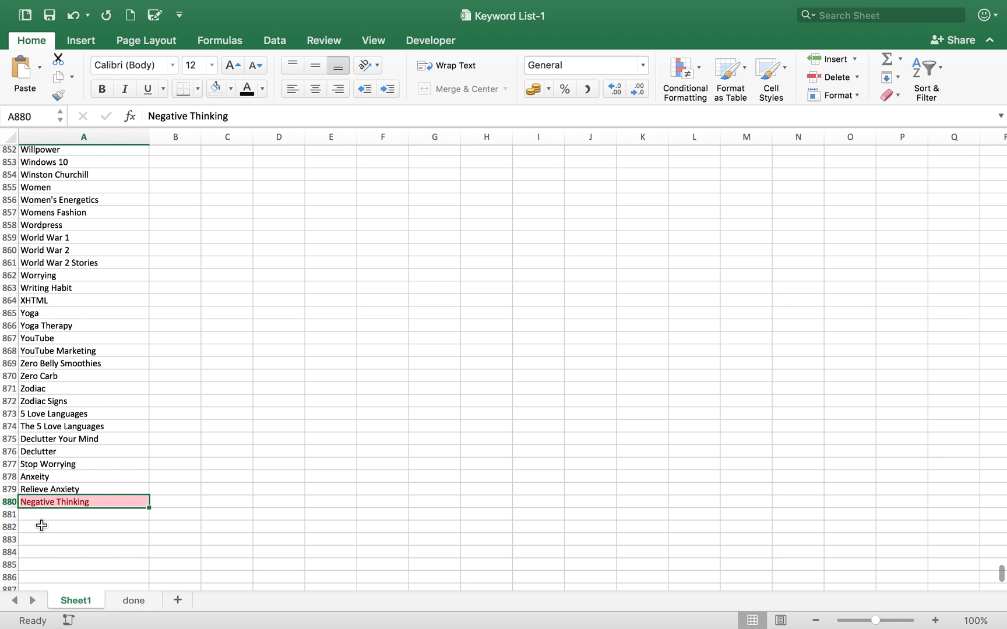
Replace the keyword in cell A880 with "Eliminate Negative Thinking".
{"action": "type", "text": "Elim"}
{"action": "key", "text": "BackSpace"}
{"action": "key", "text": "BackSpace"}
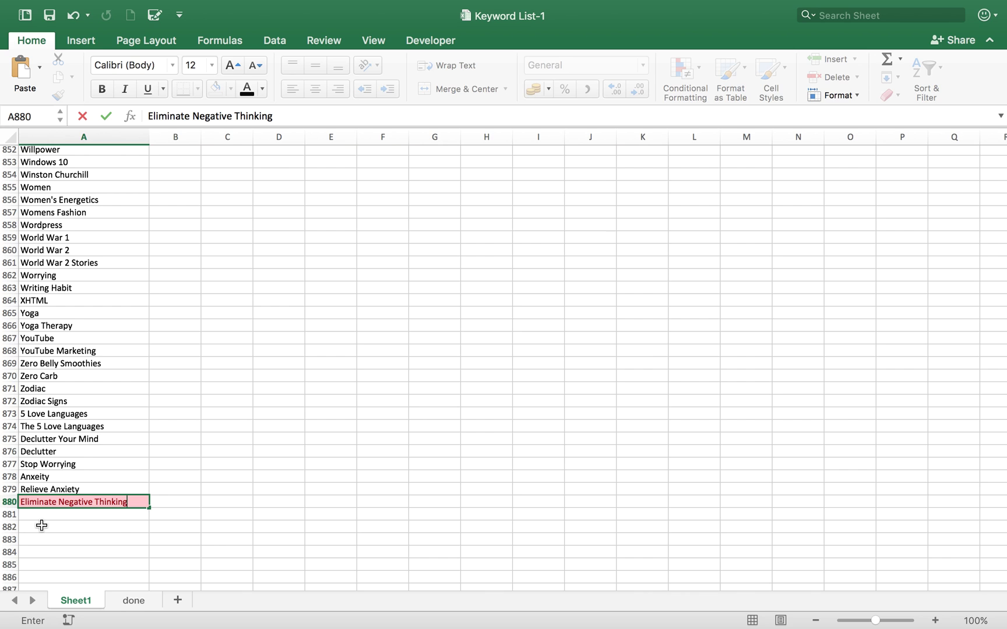
{"action": "key", "text": "Return"}
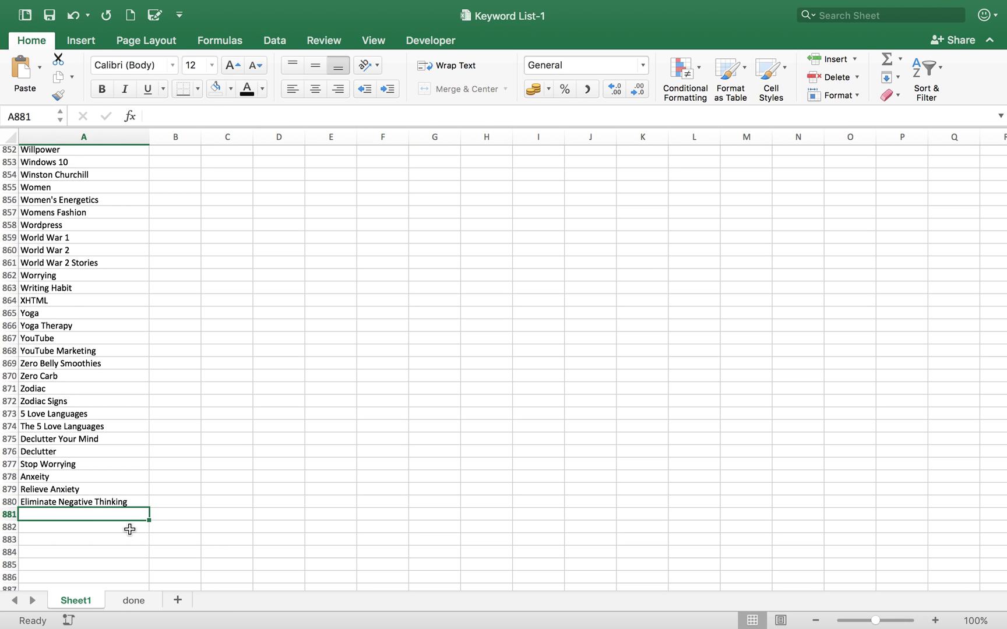
Add the keyword "Stop Negative Thinking" in cell A881.
{"action": "type", "text": "Stop"}
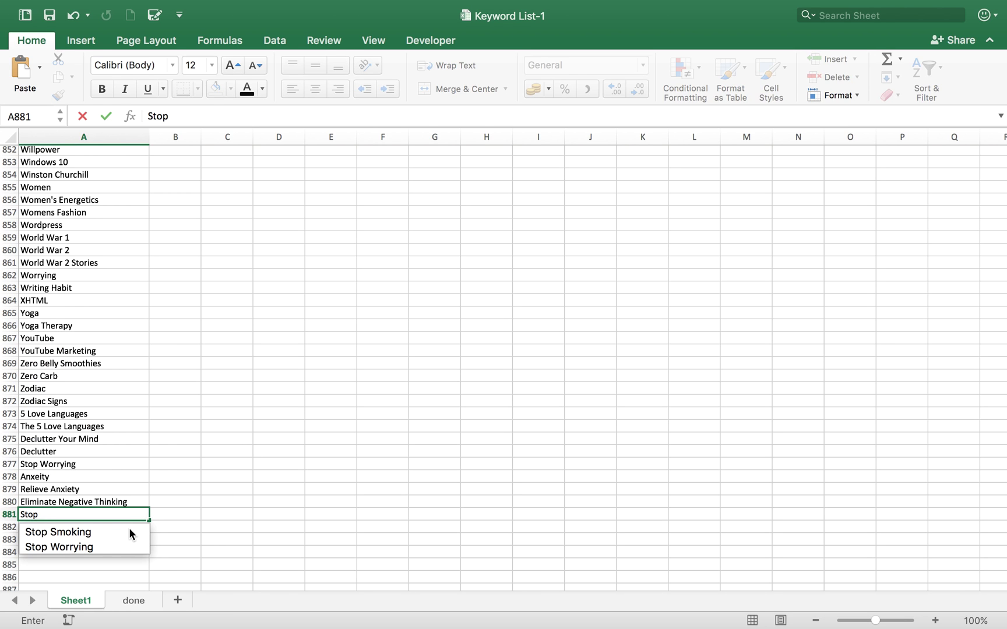
{"action": "type", "text": " Negat"}
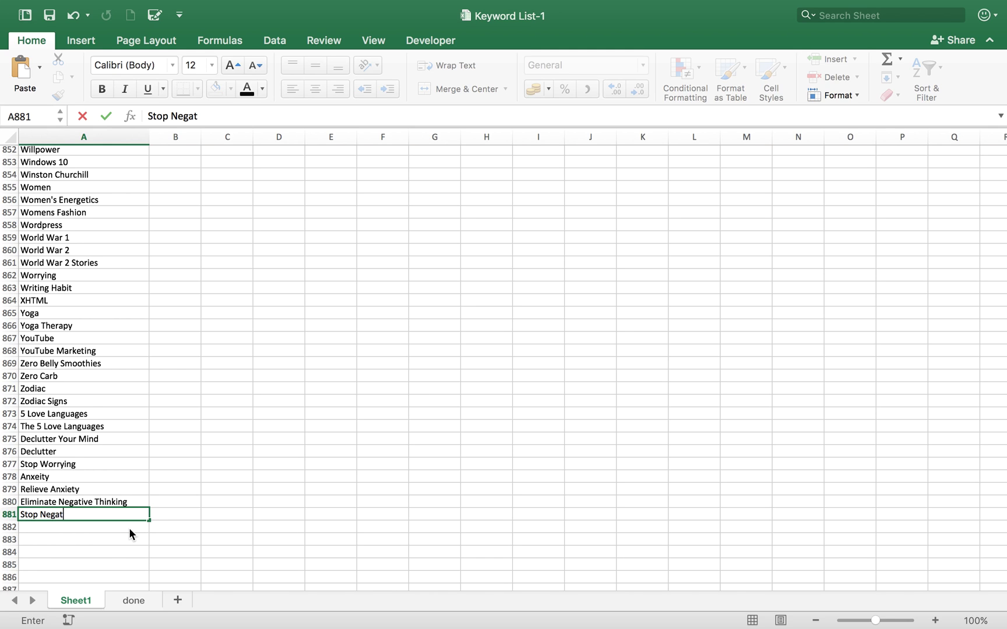
{"action": "type", "text": "ive Thinking"}
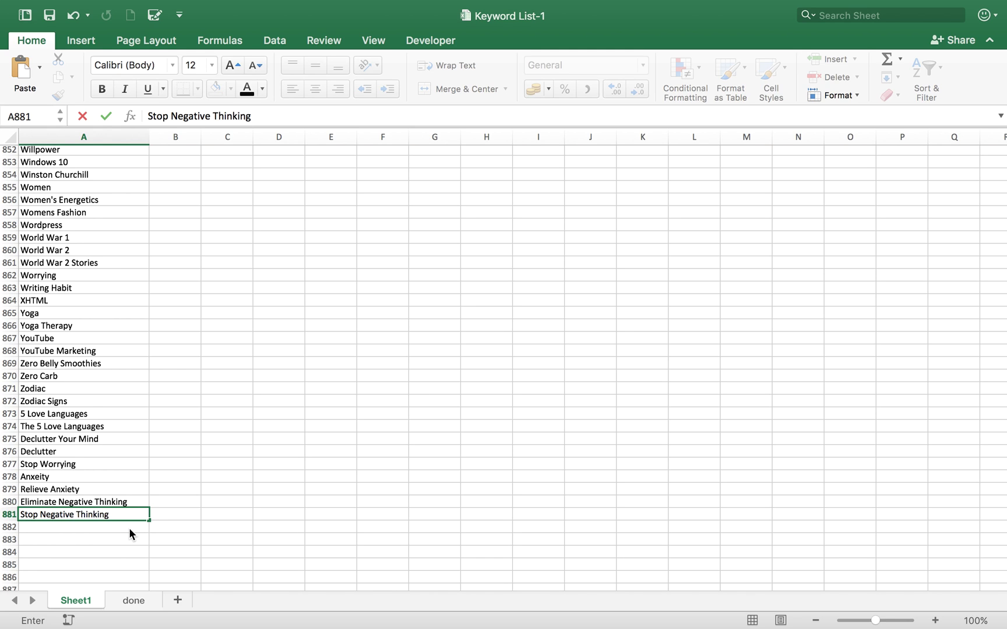
{"action": "key", "text": "Return"}
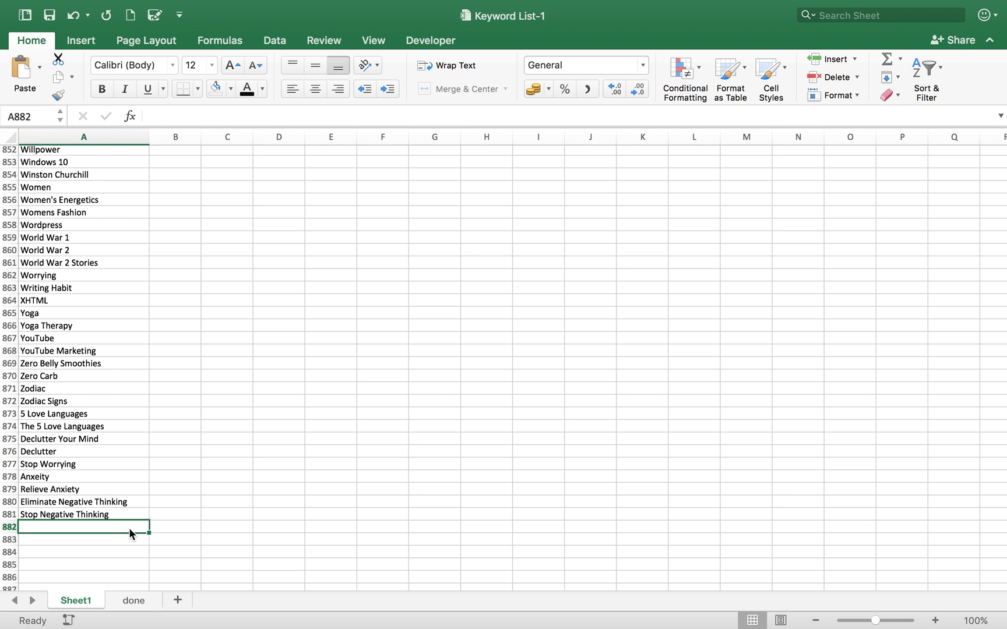
Add the keyword "Negativity" in cell A882, correcting its spelling.
{"action": "type", "text": "Neg"}
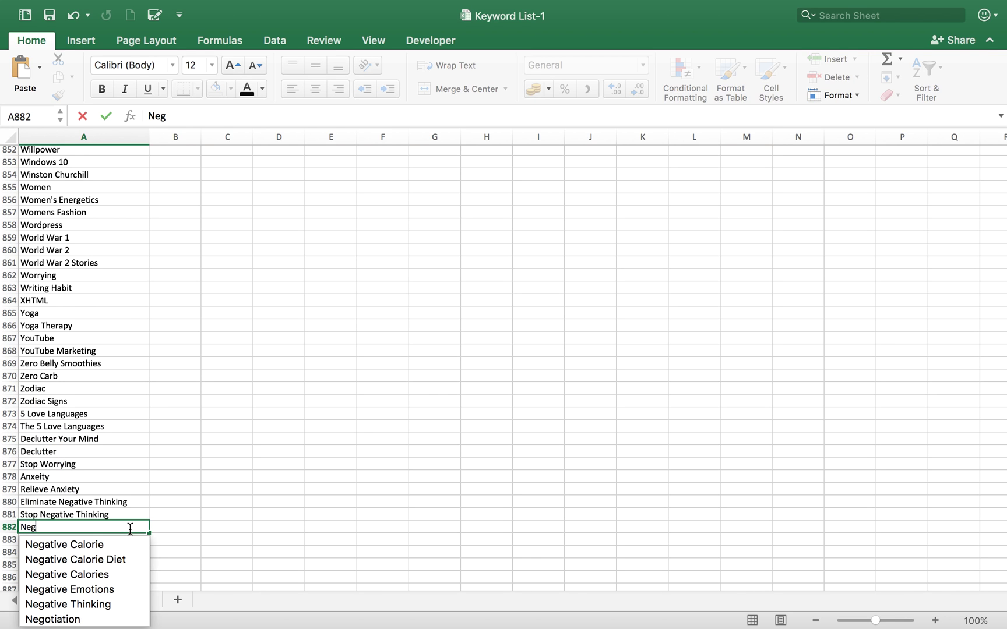
{"action": "type", "text": "atvity"}
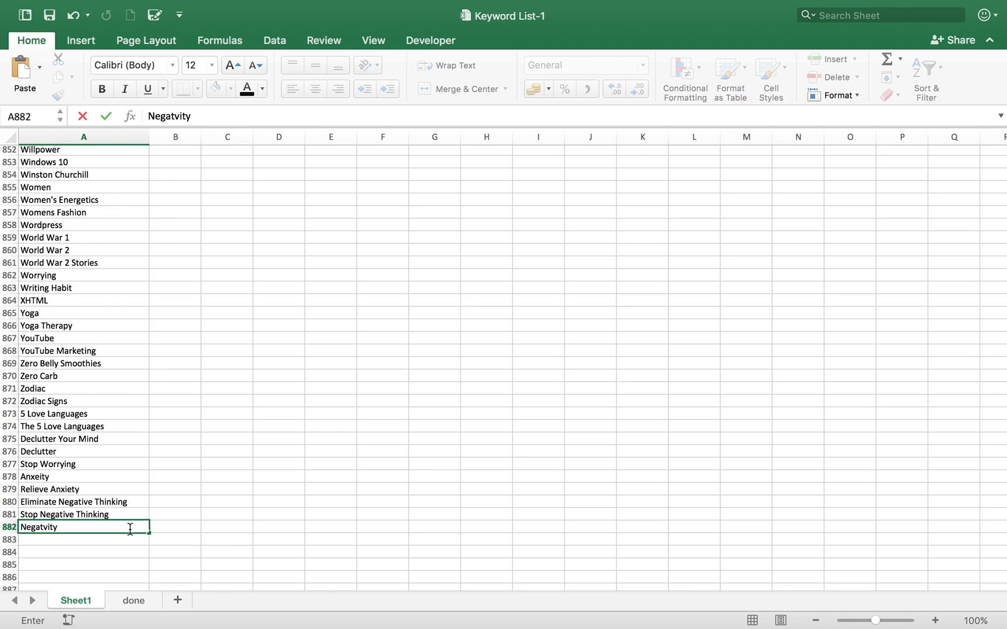
{"action": "key", "text": "ctrl+Return"}
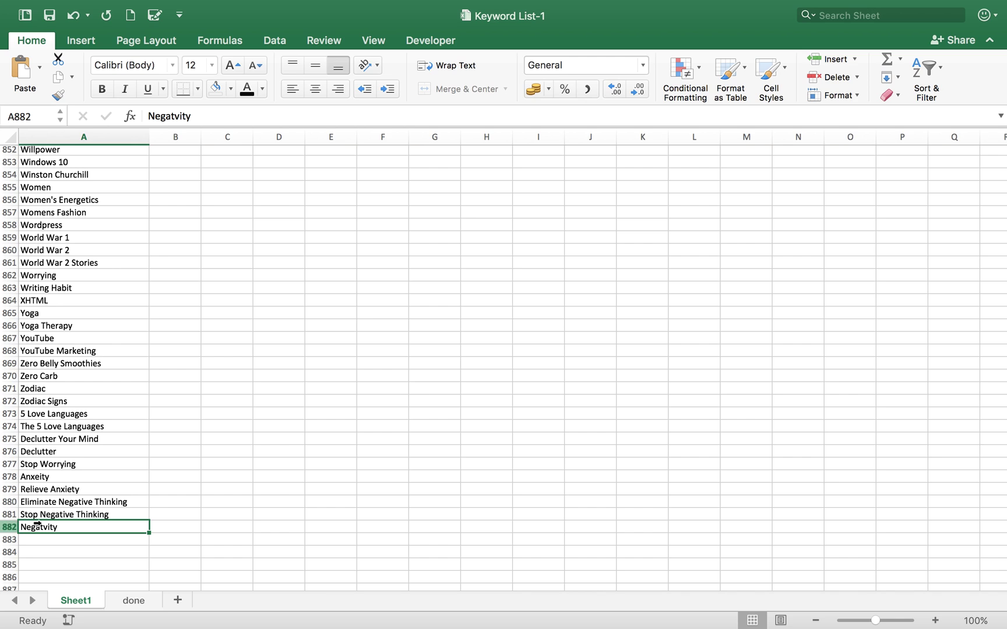
{"action": "double_click", "coordinate": [40, 526]}
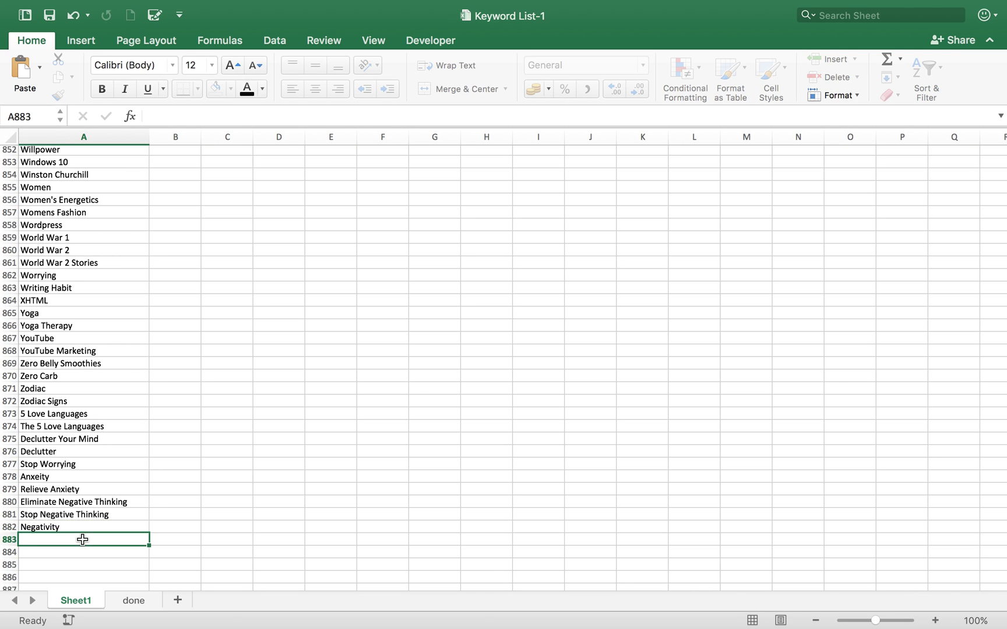
Add the keywords "Eliminate Negativity" in cell A883 and "Stop Negativity" in cell A884.
{"action": "left_click", "coordinate": [82, 540]}
{"action": "type", "text": "Eli"}
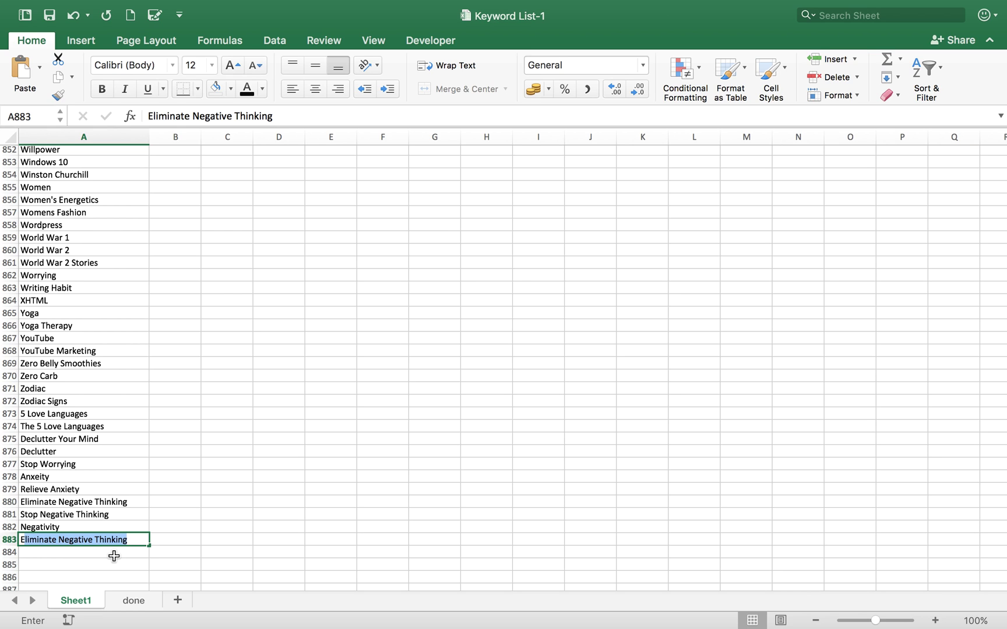
{"action": "type", "text": "minate Ne"}
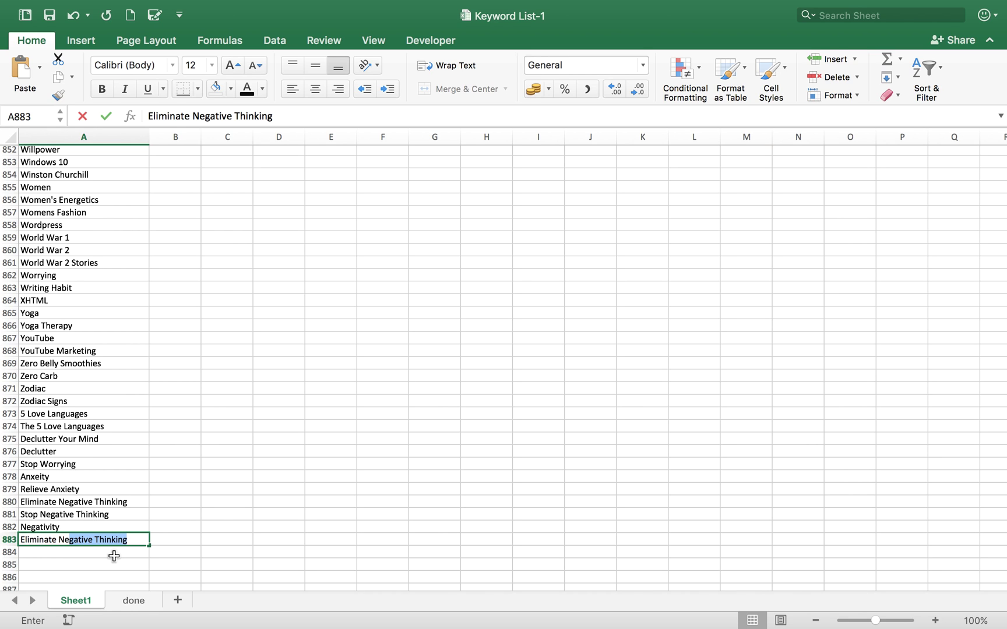
{"action": "type", "text": "gativity"}
{"action": "key", "text": "Return"}
{"action": "type", "text": "Stop Neg"}
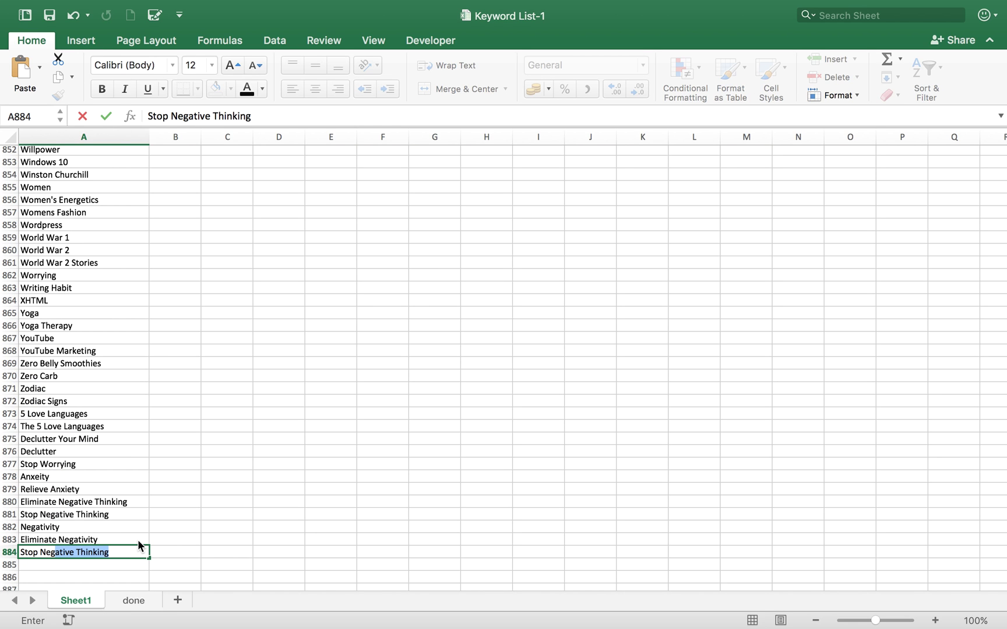
{"action": "type", "text": "ativity"}
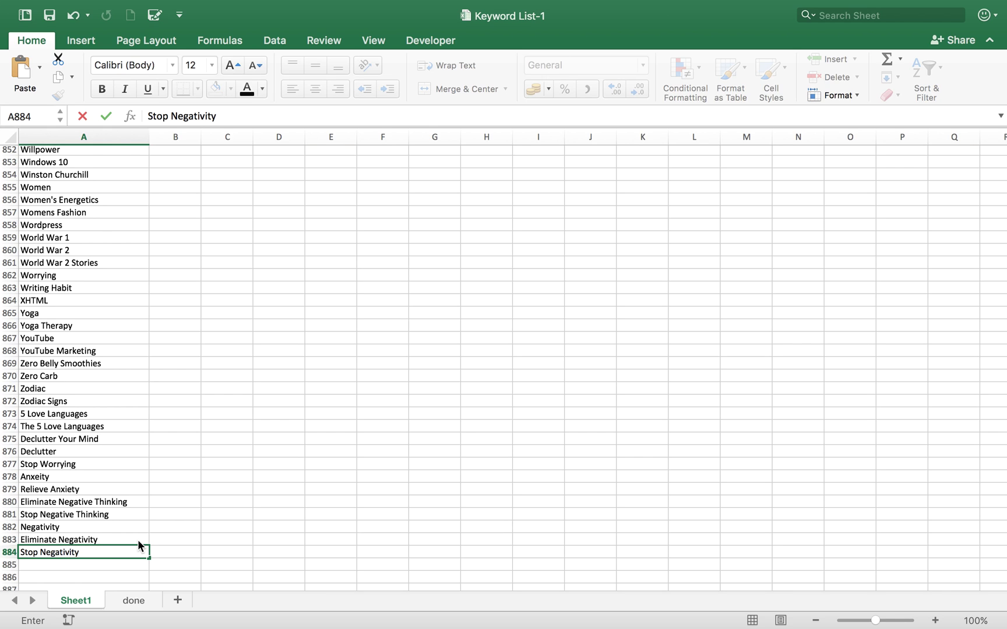
{"action": "key", "text": "Return"}
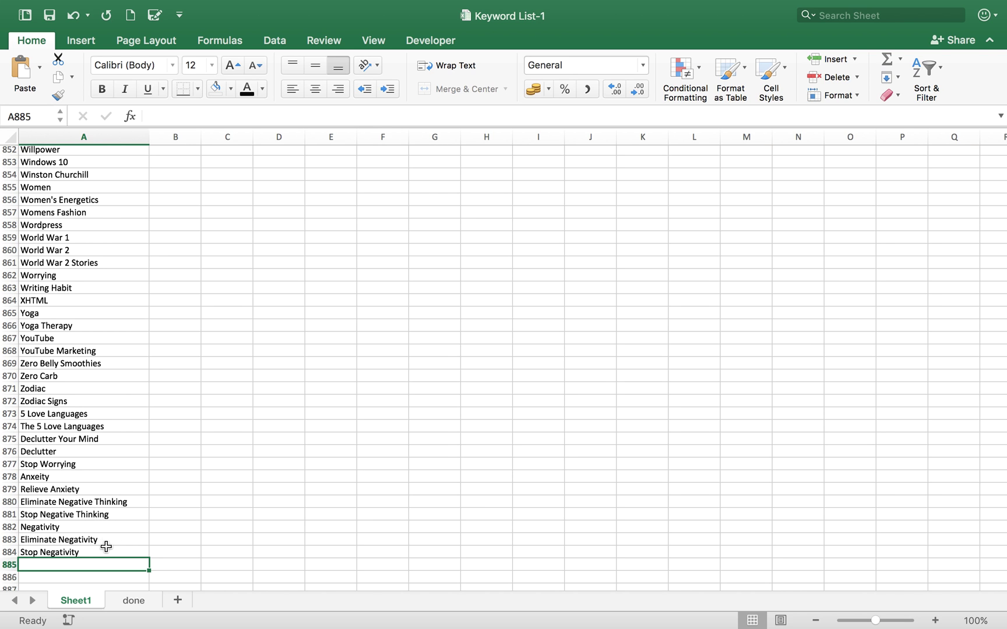
Switch to Amazon in Chrome and look through the top 20 paid nonfiction best sellers and the nonfiction subcategories for more keyword ideas.
{"action": "key", "text": "ctrl+Left"}
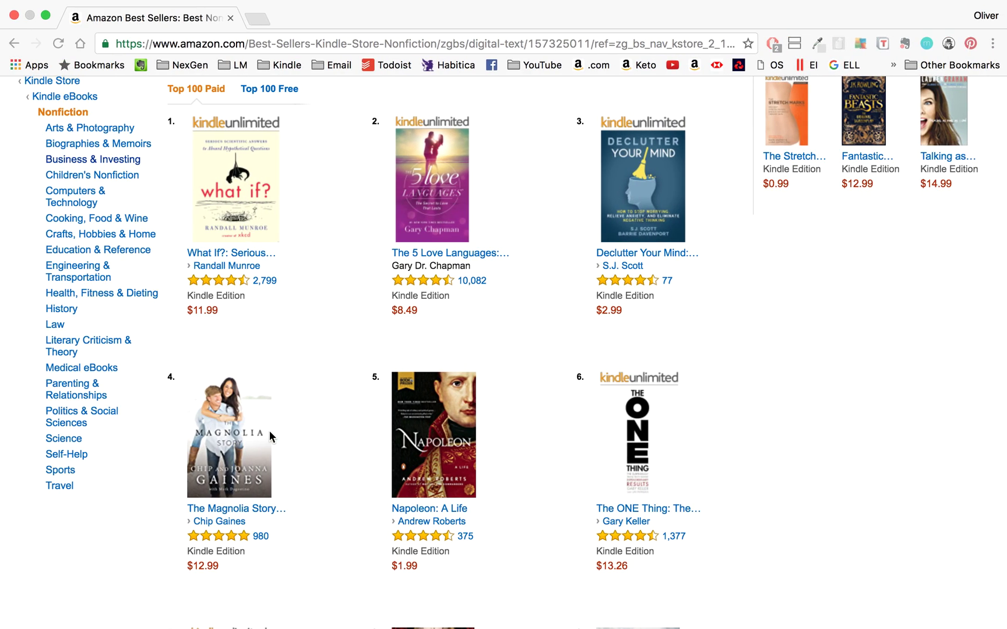
{"action": "scroll", "coordinate": [460, 450], "scroll_direction": "down", "scroll_amount": 4}
{"action": "scroll", "coordinate": [463, 446], "scroll_direction": "up", "scroll_amount": 6}
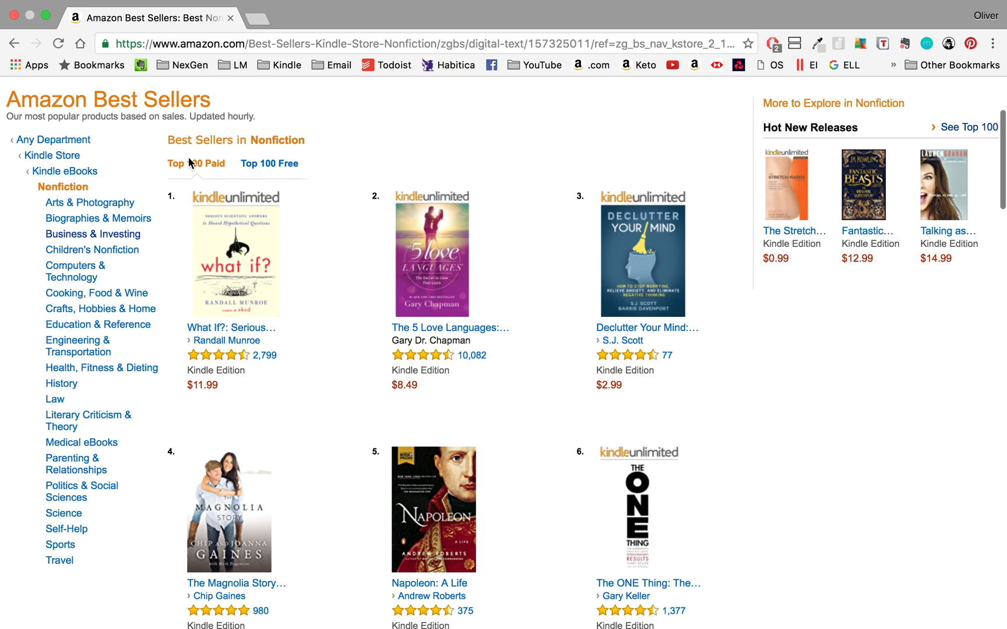
{"action": "scroll", "coordinate": [326, 491], "scroll_direction": "down", "scroll_amount": 2}
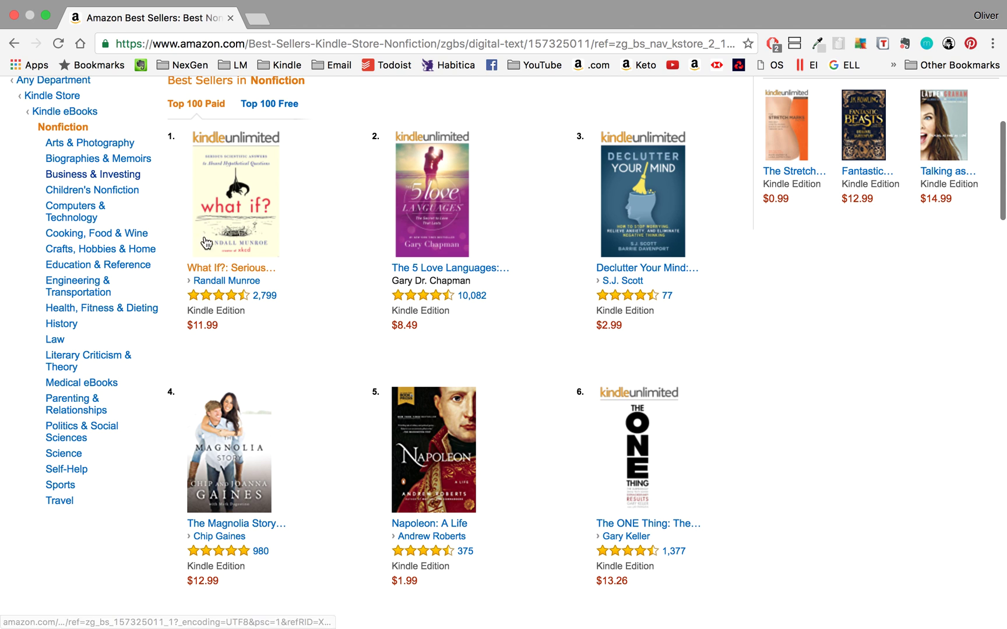
{"action": "scroll", "coordinate": [270, 305], "scroll_direction": "down", "scroll_amount": 5}
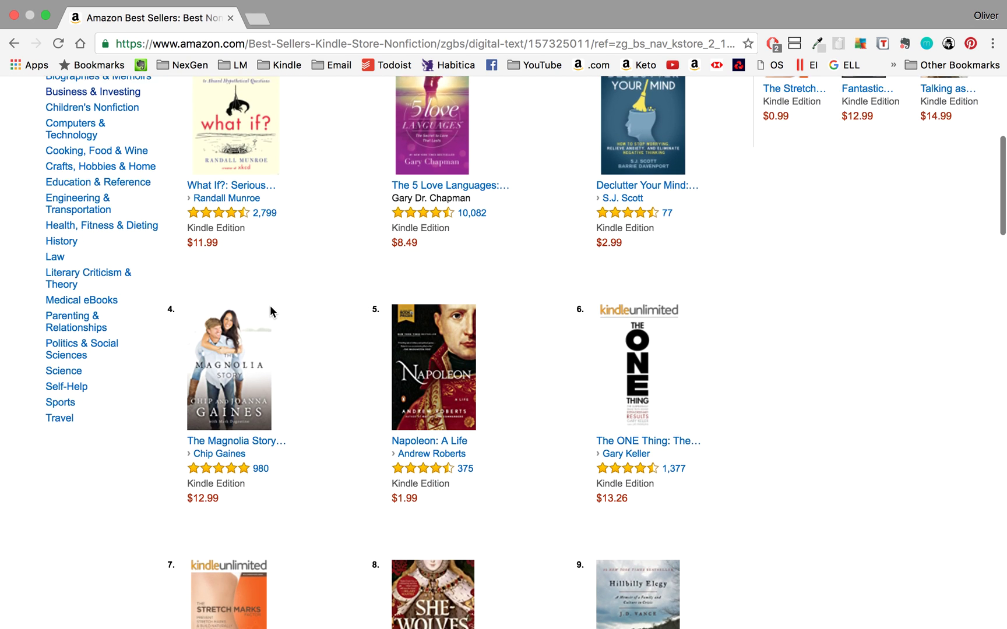
{"action": "scroll", "coordinate": [271, 313], "scroll_direction": "down", "scroll_amount": 20}
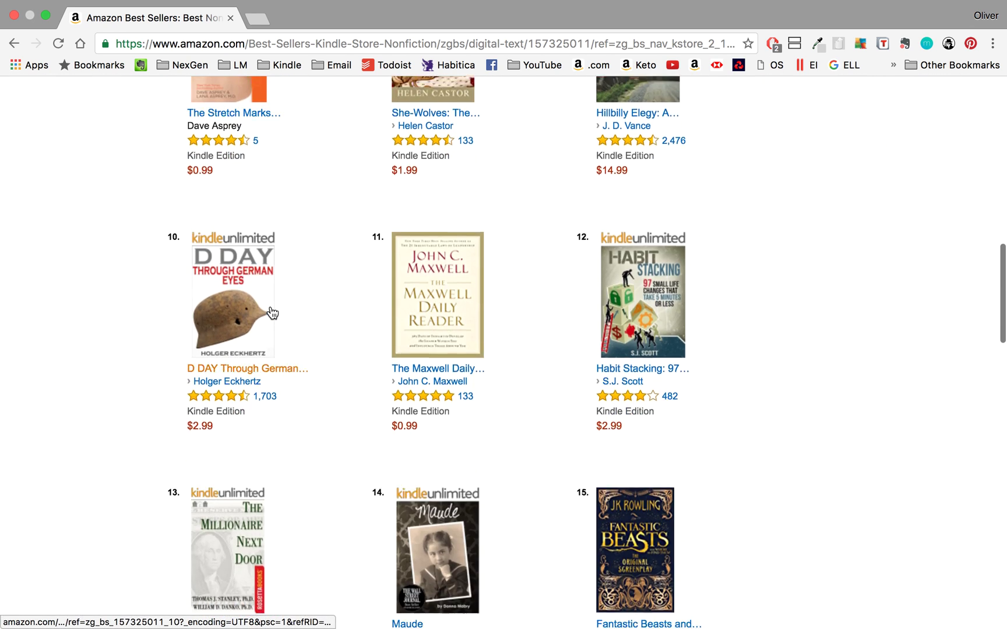
{"action": "scroll", "coordinate": [270, 307], "scroll_direction": "down", "scroll_amount": 14}
{"action": "scroll", "coordinate": [270, 307], "scroll_direction": "up", "scroll_amount": 14}
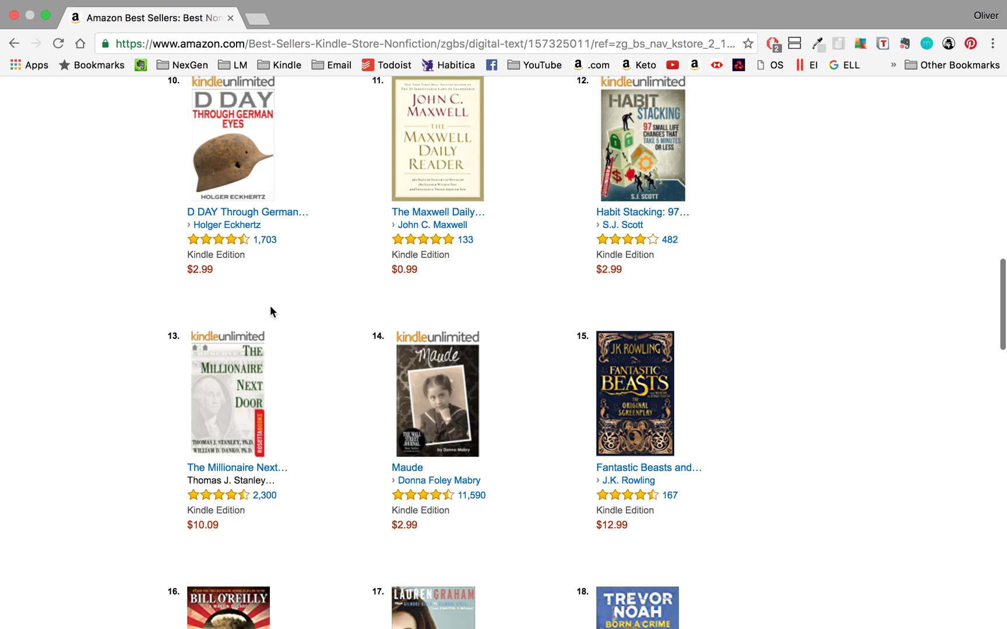
{"action": "scroll", "coordinate": [270, 307], "scroll_direction": "down", "scroll_amount": 3}
{"action": "scroll", "coordinate": [271, 313], "scroll_direction": "down", "scroll_amount": 15}
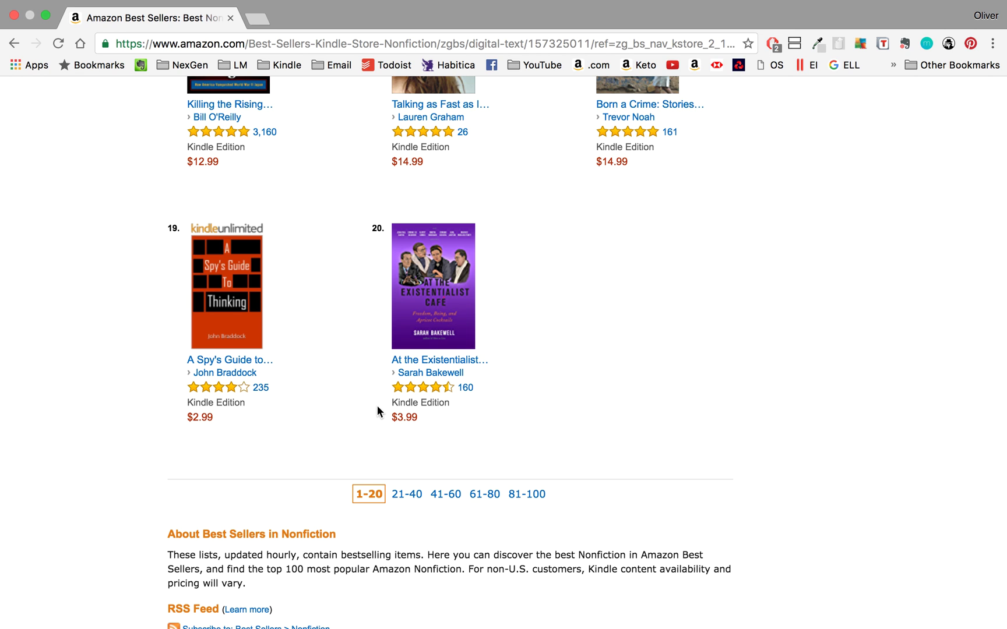
{"action": "scroll", "coordinate": [309, 221], "scroll_direction": "up", "scroll_amount": 20}
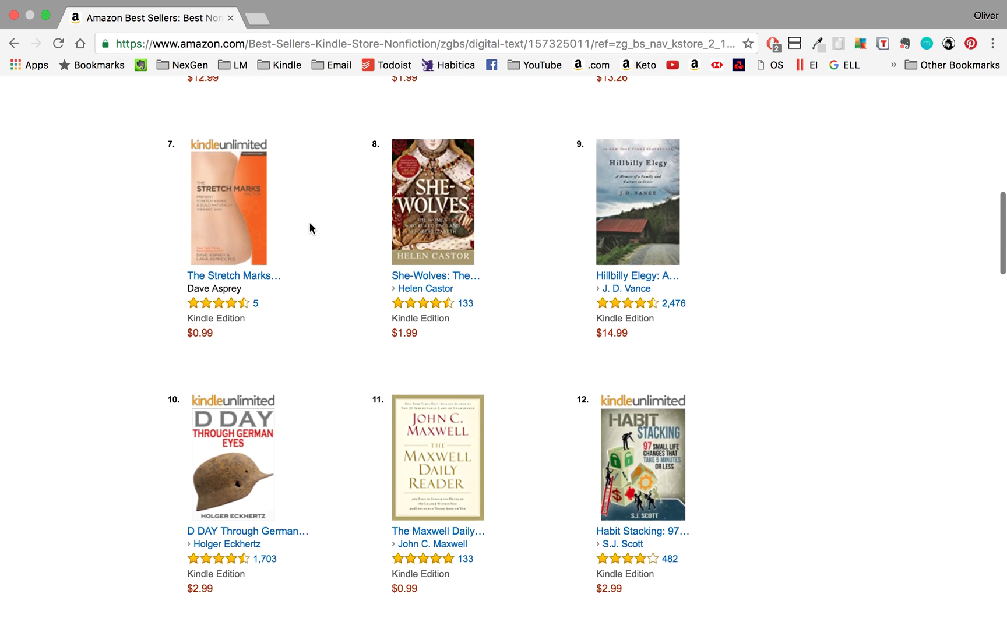
{"action": "scroll", "coordinate": [287, 477], "scroll_direction": "down", "scroll_amount": 3}
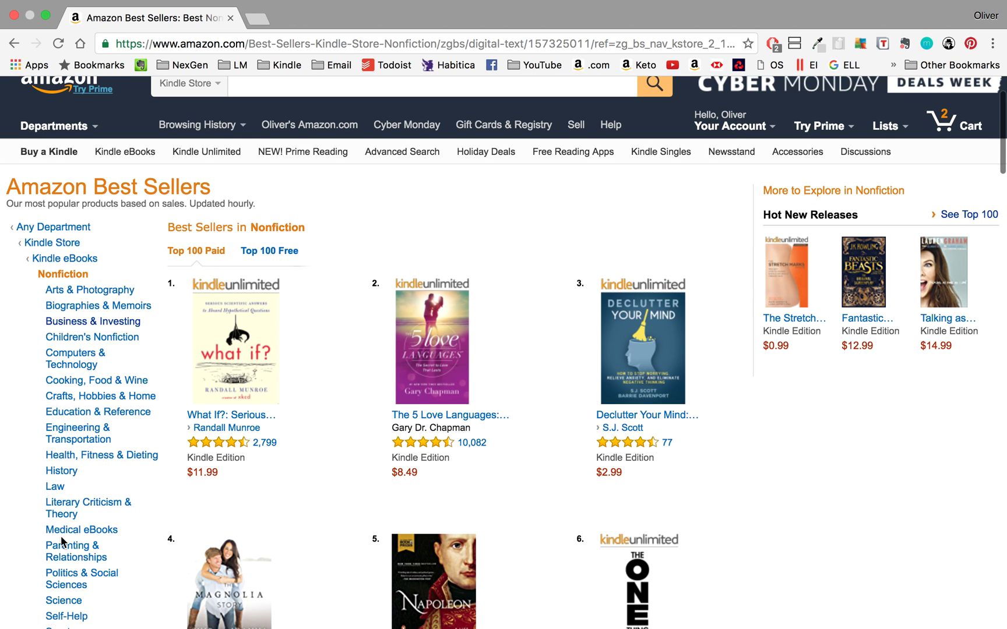
{"action": "scroll", "coordinate": [60, 535], "scroll_direction": "down", "scroll_amount": 2}
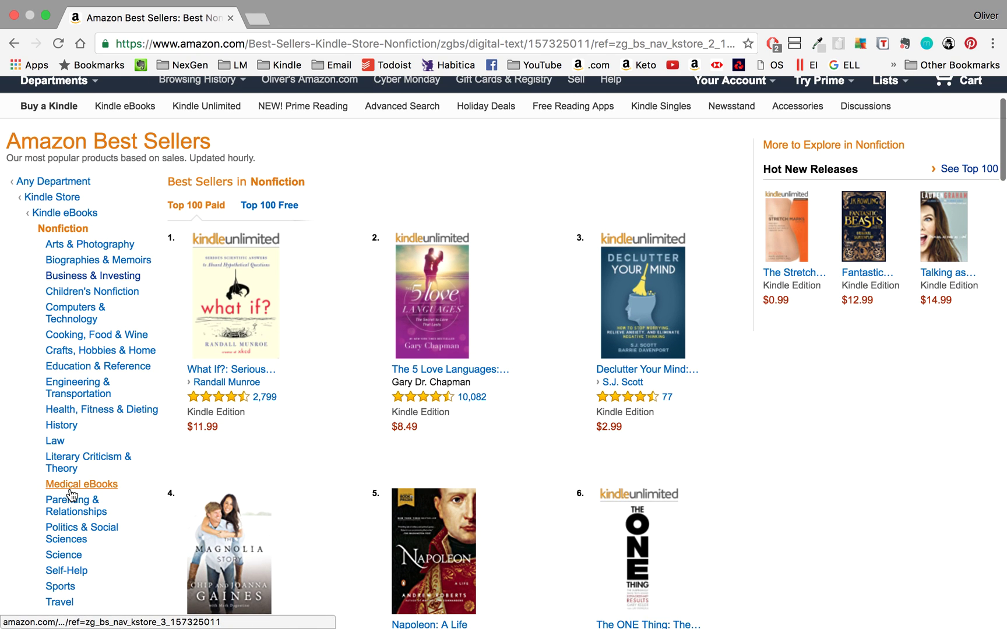
{"action": "scroll", "coordinate": [69, 540], "scroll_direction": "down", "scroll_amount": 2}
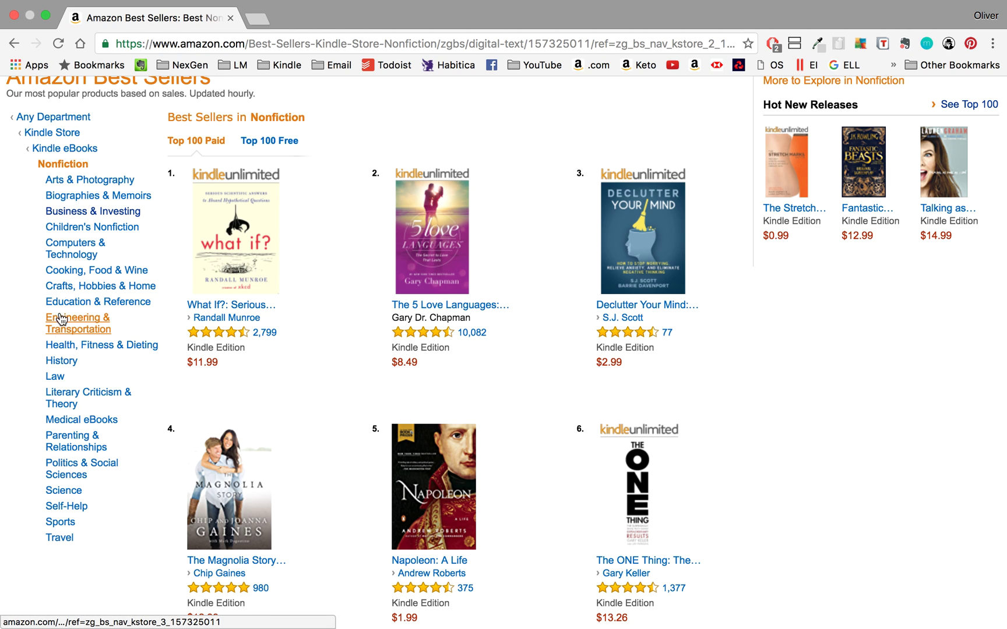
Go up to the overall Kindle eBooks best sellers and look through its list of categories.
{"action": "left_click", "coordinate": [35, 150]}
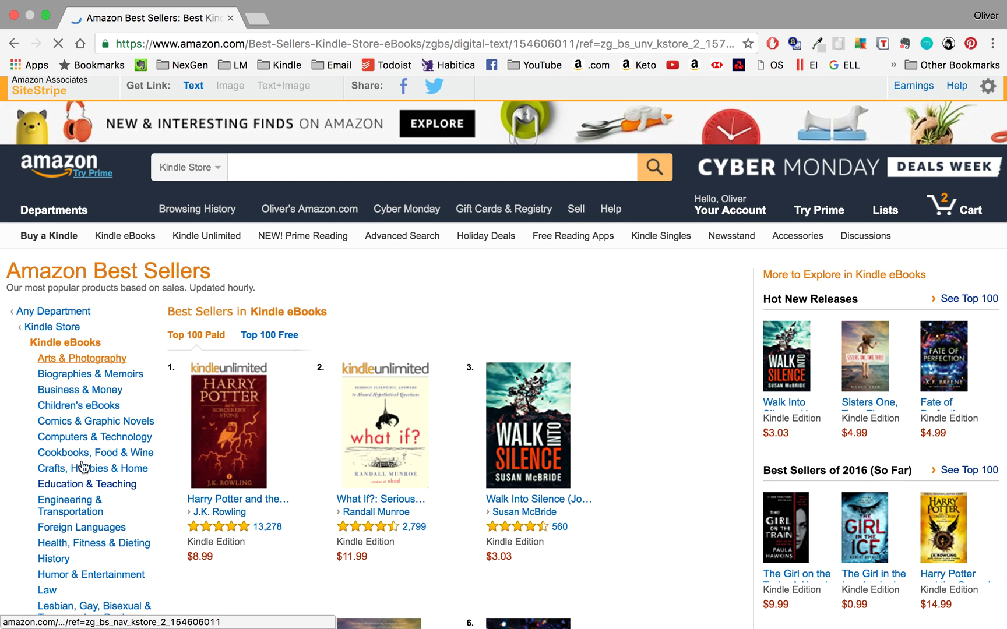
{"action": "scroll", "coordinate": [67, 397], "scroll_direction": "down", "scroll_amount": 2}
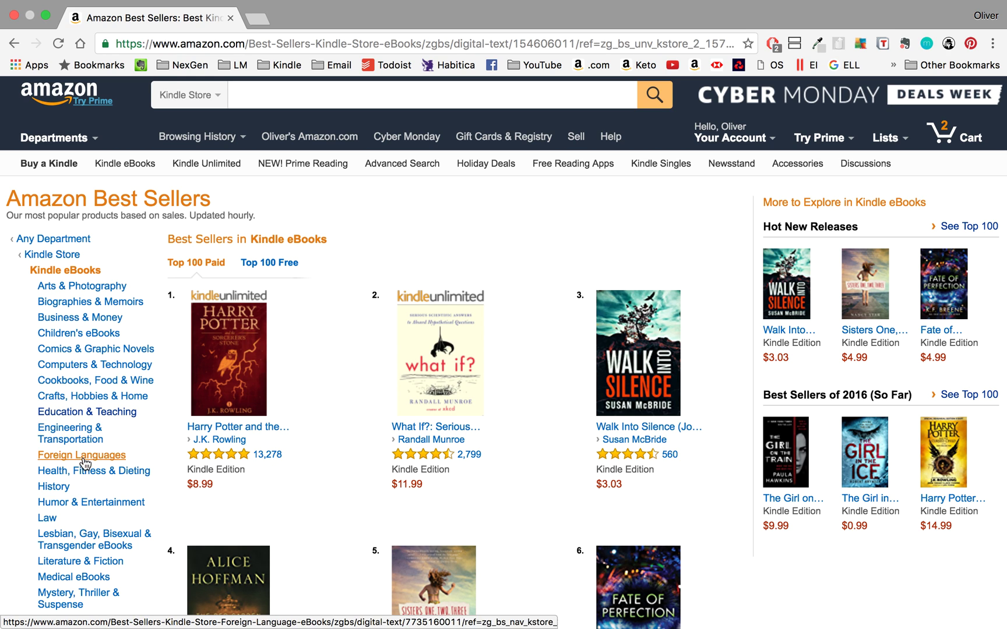
{"action": "scroll", "coordinate": [87, 532], "scroll_direction": "down", "scroll_amount": 2}
{"action": "scroll", "coordinate": [84, 533], "scroll_direction": "down", "scroll_amount": 5}
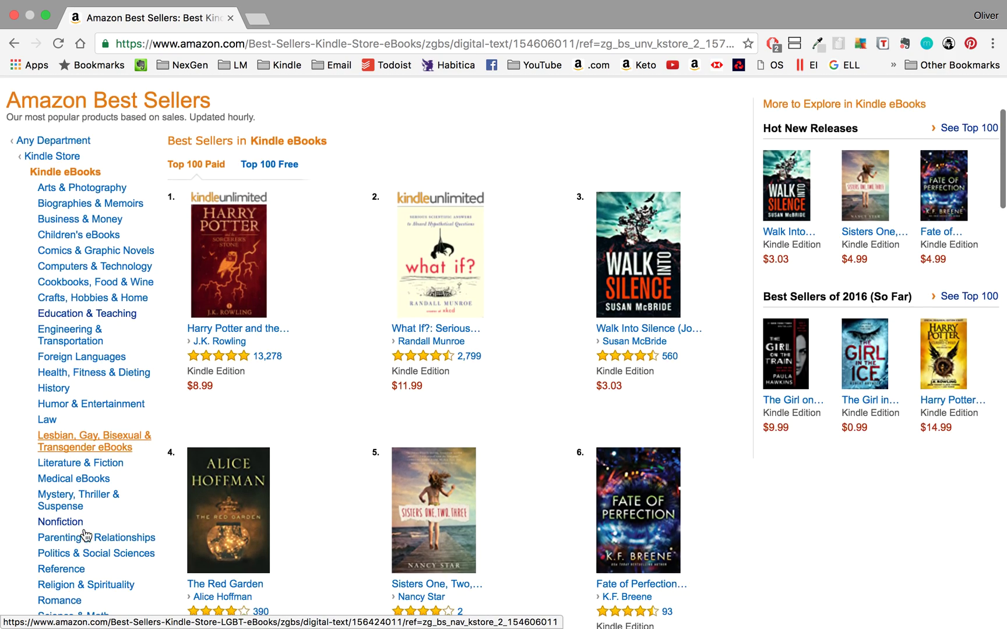
{"action": "scroll", "coordinate": [84, 530], "scroll_direction": "up", "scroll_amount": 3}
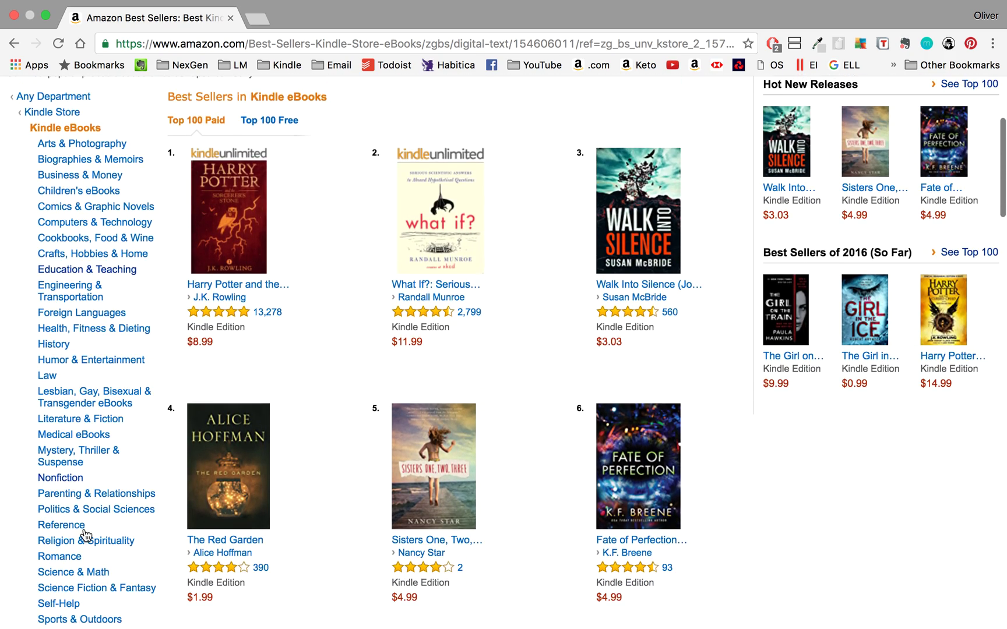
{"action": "scroll", "coordinate": [76, 291], "scroll_direction": "up", "scroll_amount": 1}
Open the Business & Money best sellers and read the full title of the third-ranked book.
{"action": "left_click", "coordinate": [65, 205]}
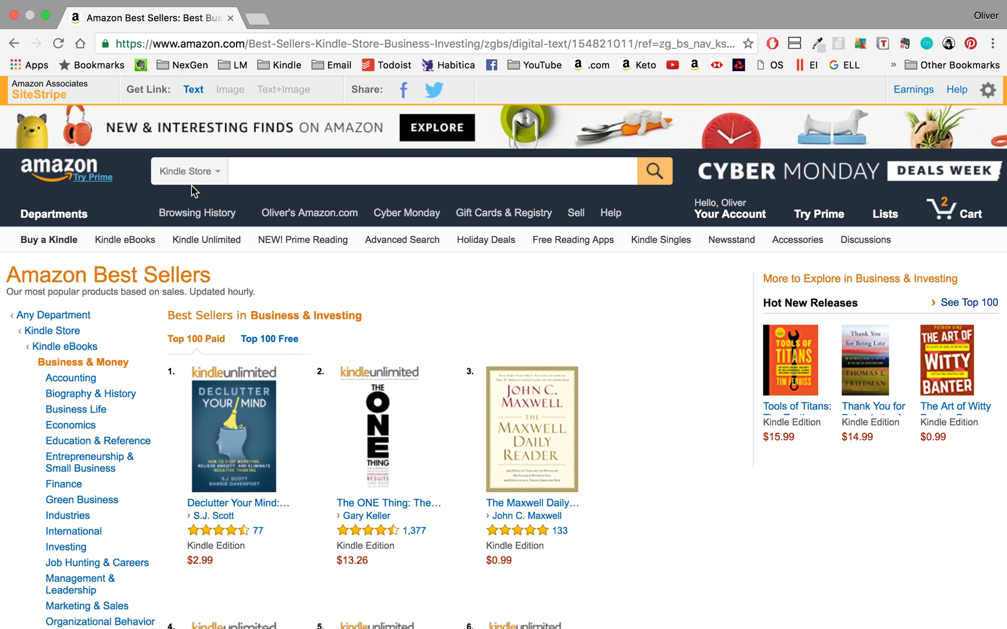
{"action": "left_click", "coordinate": [236, 426]}
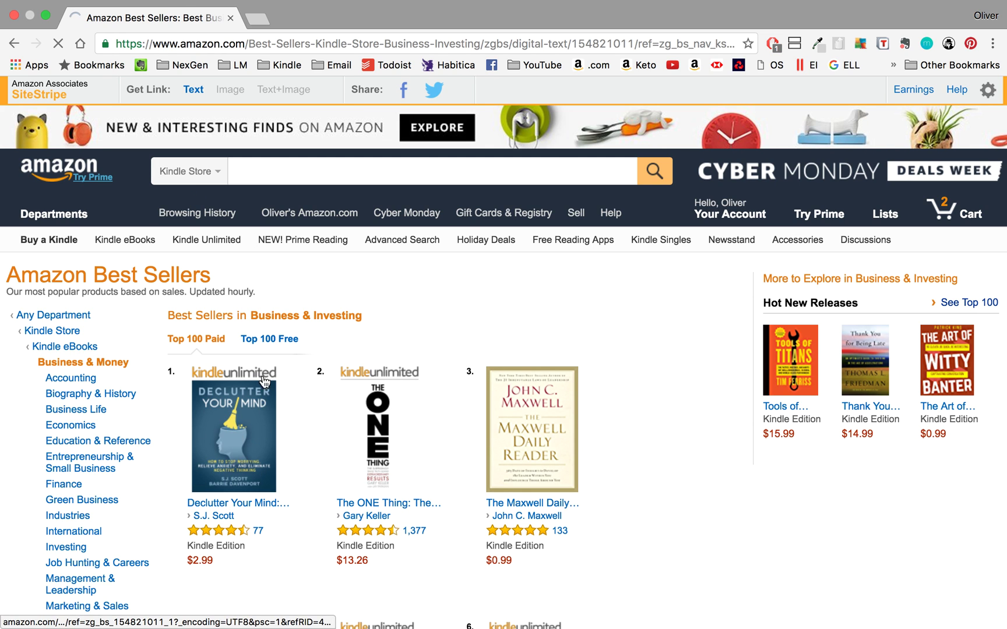
{"action": "scroll", "coordinate": [148, 438], "scroll_direction": "down", "scroll_amount": 2}
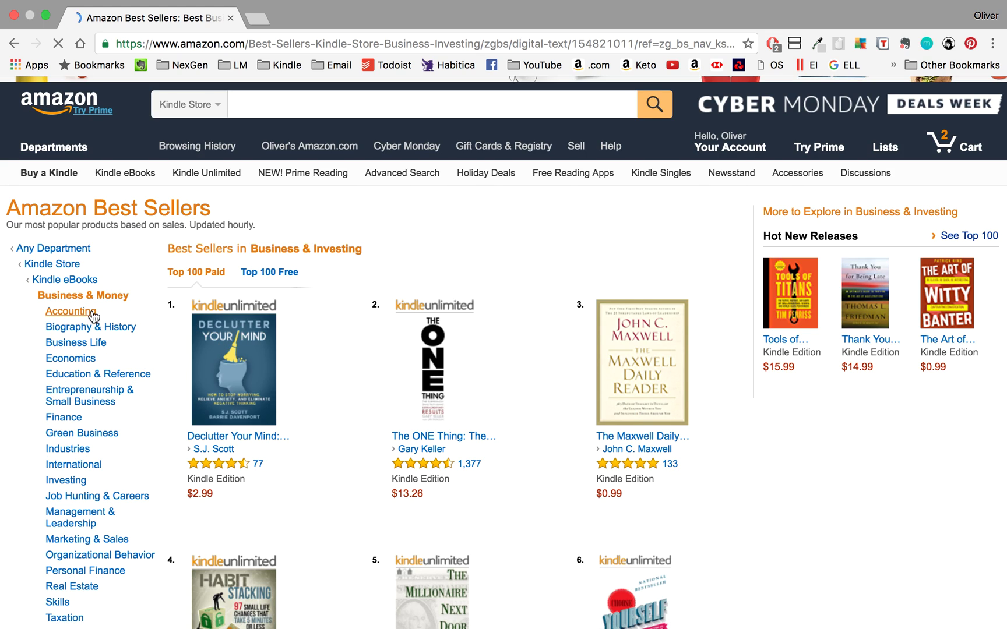
{"action": "scroll", "coordinate": [313, 405], "scroll_direction": "down", "scroll_amount": 2}
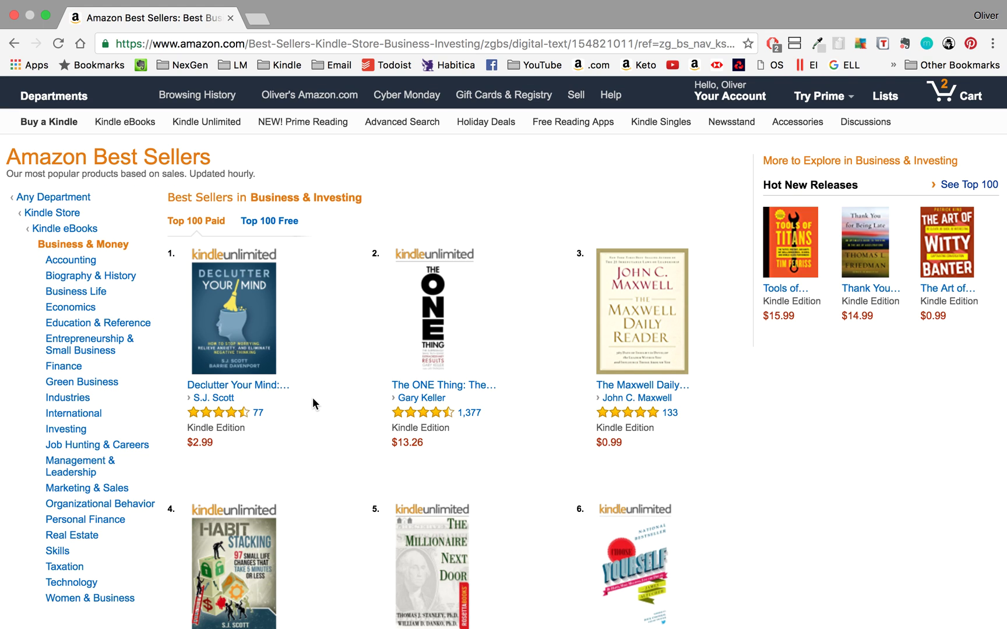
{"action": "scroll", "coordinate": [486, 364], "scroll_direction": "down", "scroll_amount": 1}
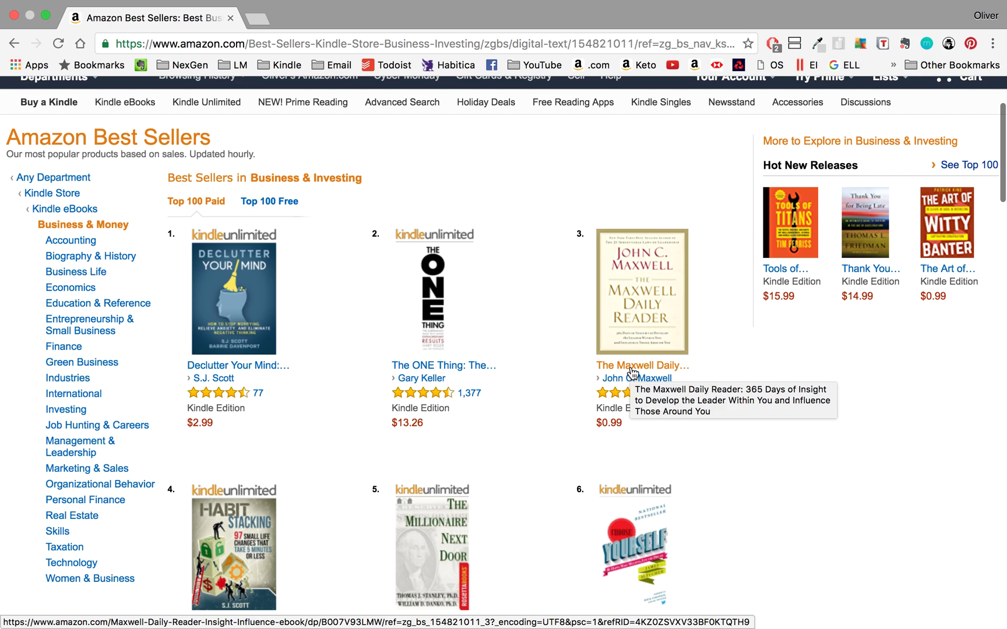
Switch to the Excel keyword list and add the keyword "Leader" in cell A885.
{"action": "key", "text": "ctrl+Right"}
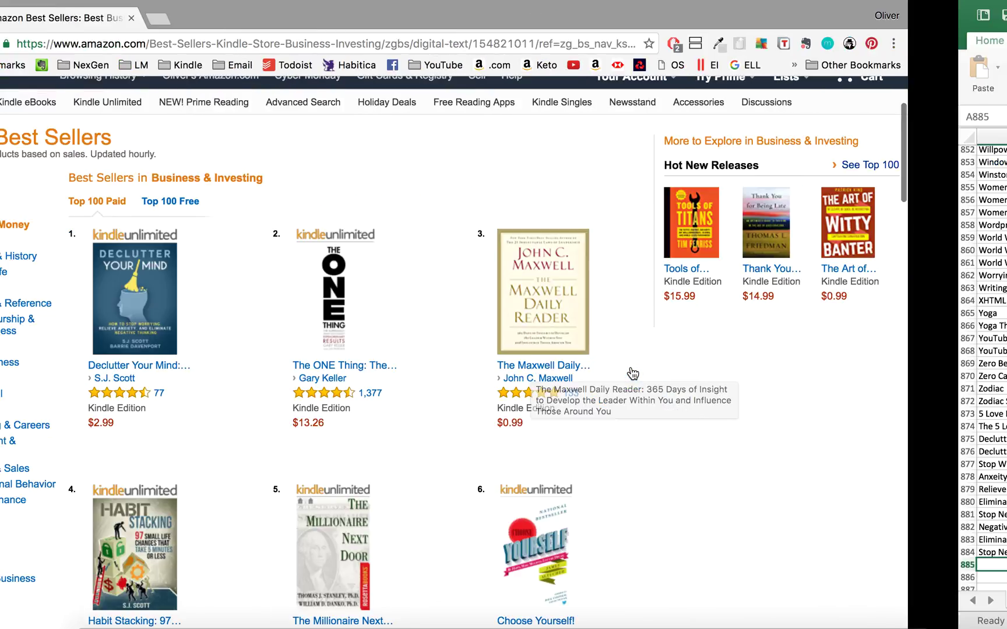
{"action": "type", "text": "L"}
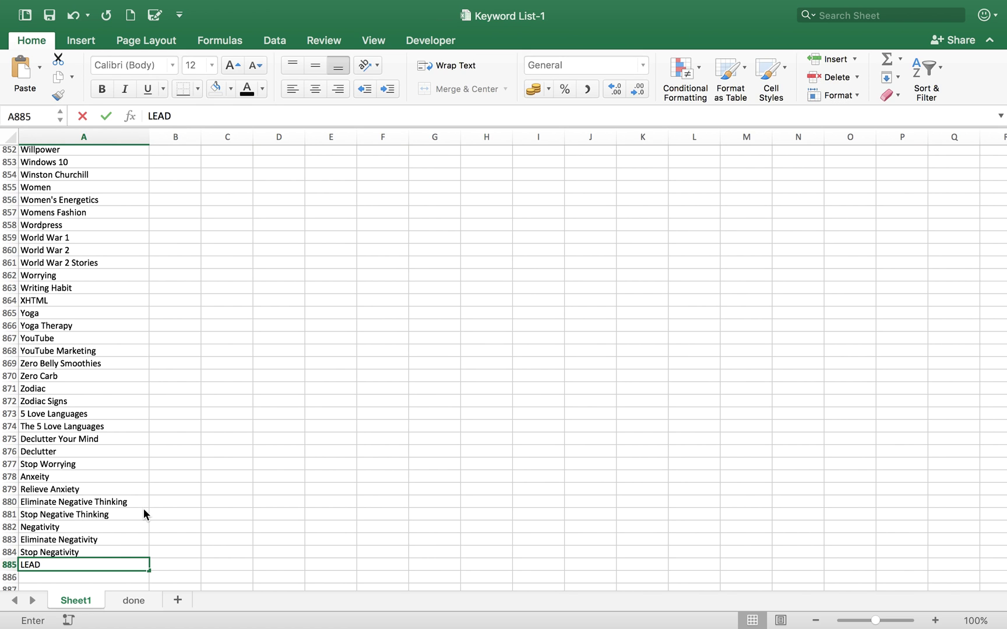
{"action": "type", "text": "eader"}
{"action": "key", "text": "Return"}
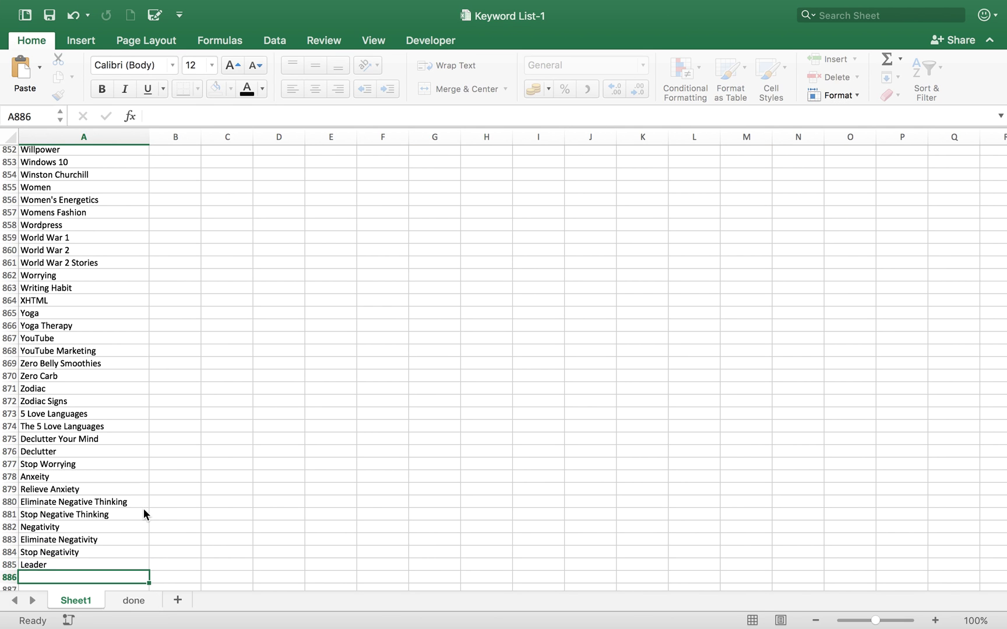
Test the keyword "Leadership" for duplicates in cell A886 and clear the entry.
{"action": "type", "text": "Leadership"}
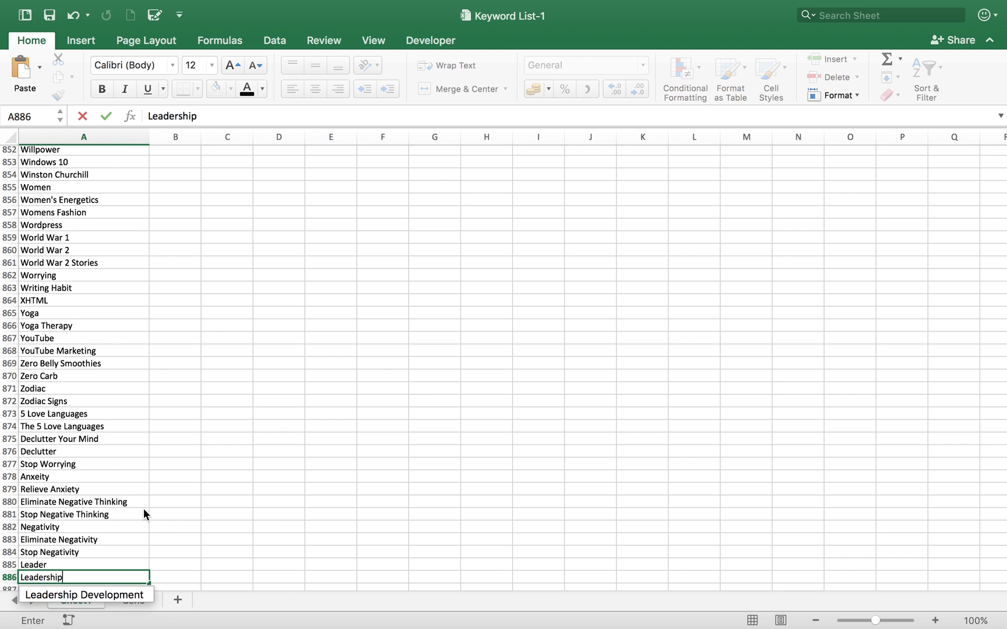
{"action": "key", "text": "Return"}
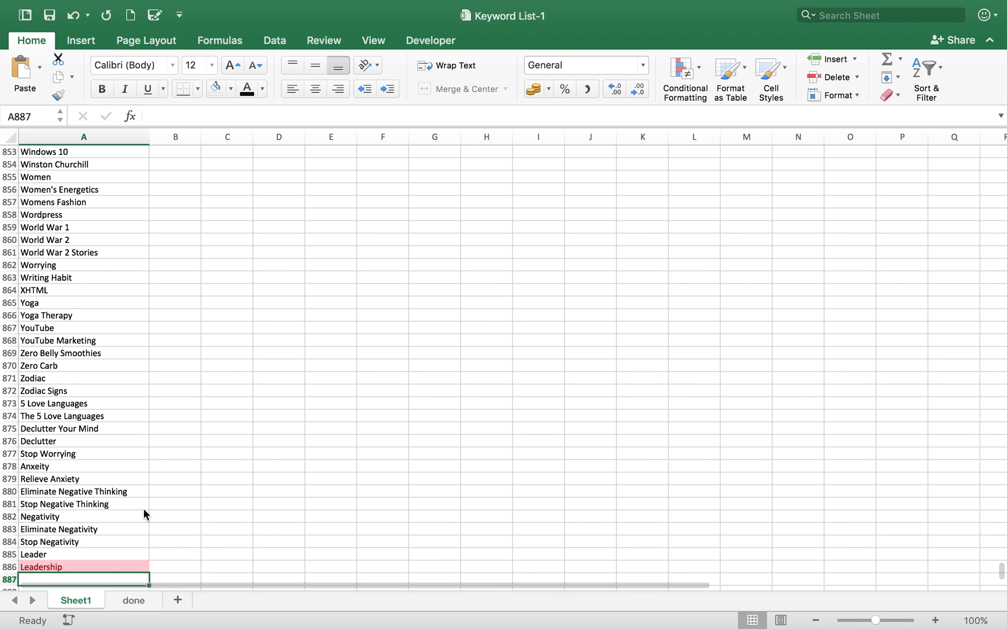
{"action": "key", "text": "Up"}
{"action": "key", "text": "Delete"}
Add the keyword "Influence" in cell A886.
{"action": "type", "text": "INf"}
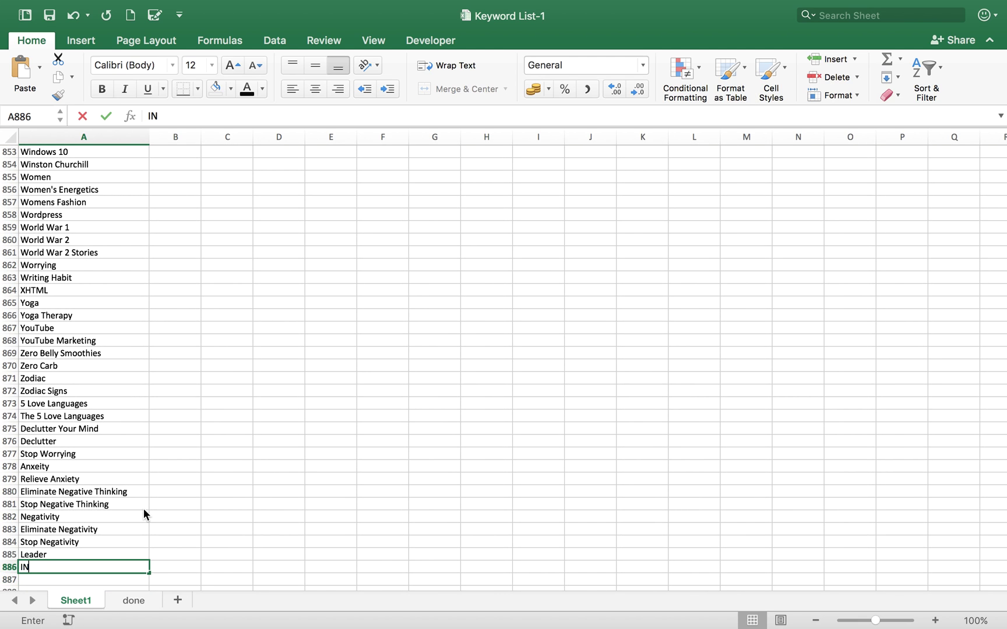
{"action": "key", "text": "BackSpace"}
{"action": "key", "text": "BackSpace"}
{"action": "type", "text": "nfluence"}
{"action": "key", "text": "Return"}
{"action": "scroll", "coordinate": [143, 508], "scroll_direction": "up", "scroll_amount": 3}
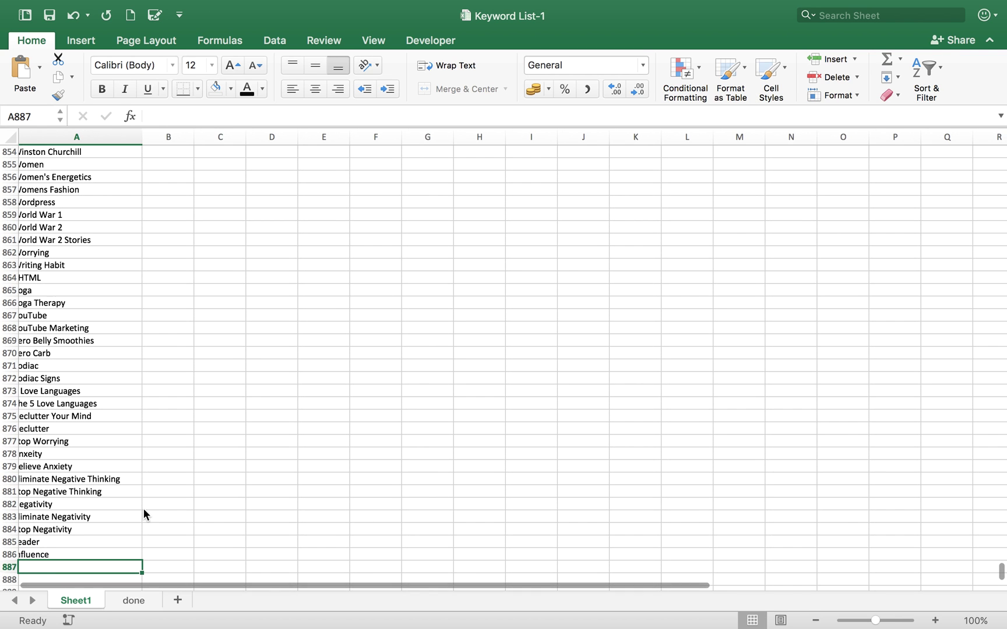
{"action": "scroll", "coordinate": [147, 466], "scroll_direction": "down", "scroll_amount": 3}
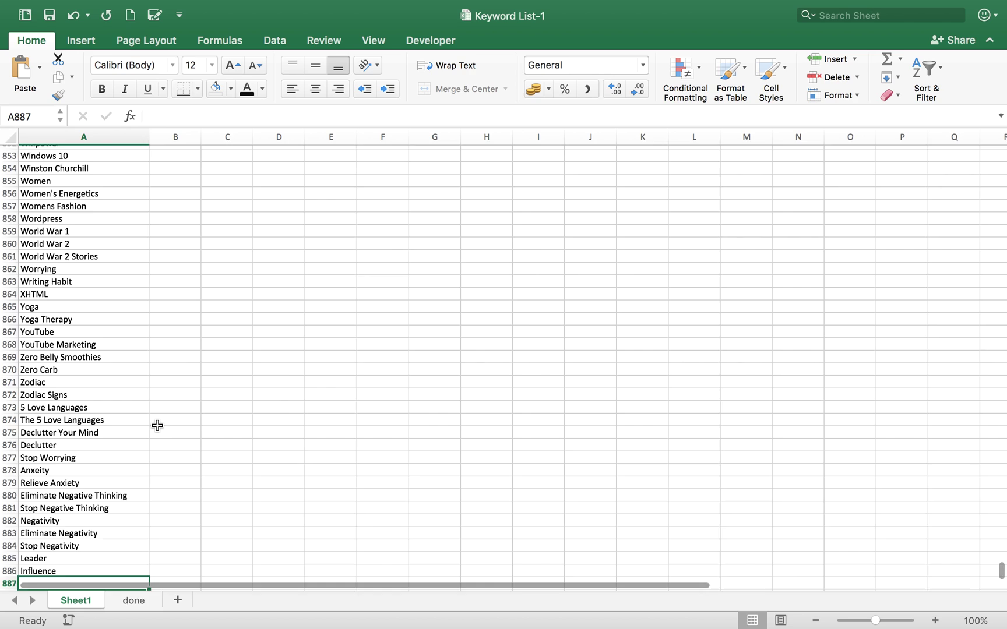
Switch to Amazon in Chrome to check the fourth-ranked Business & Money book, and add "Habit Stacking" in cell A887 of the Excel list.
{"action": "key", "text": "ctrl+Left"}
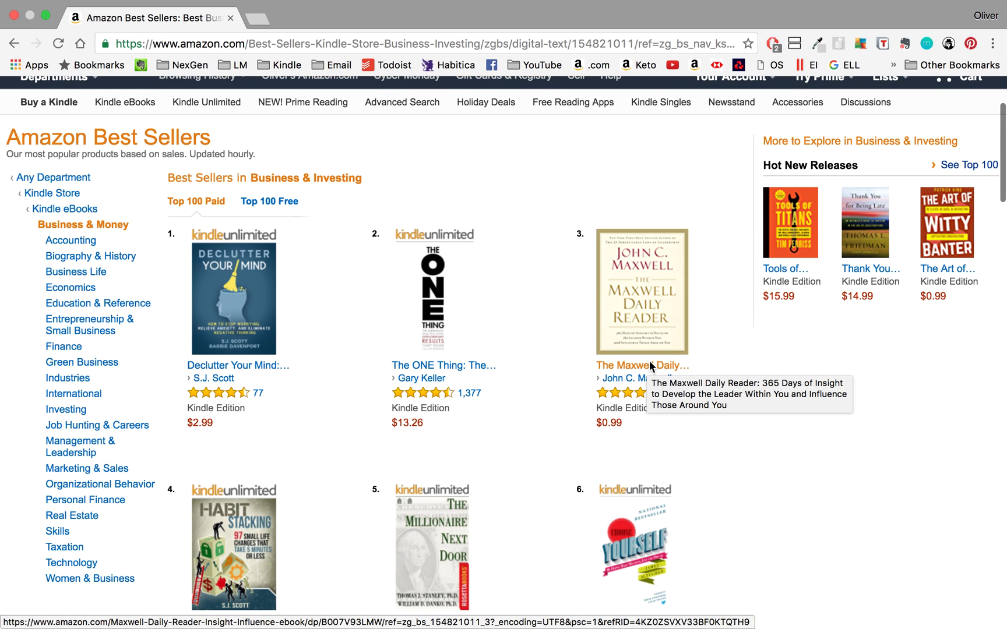
{"action": "scroll", "coordinate": [371, 448], "scroll_direction": "down", "scroll_amount": 5}
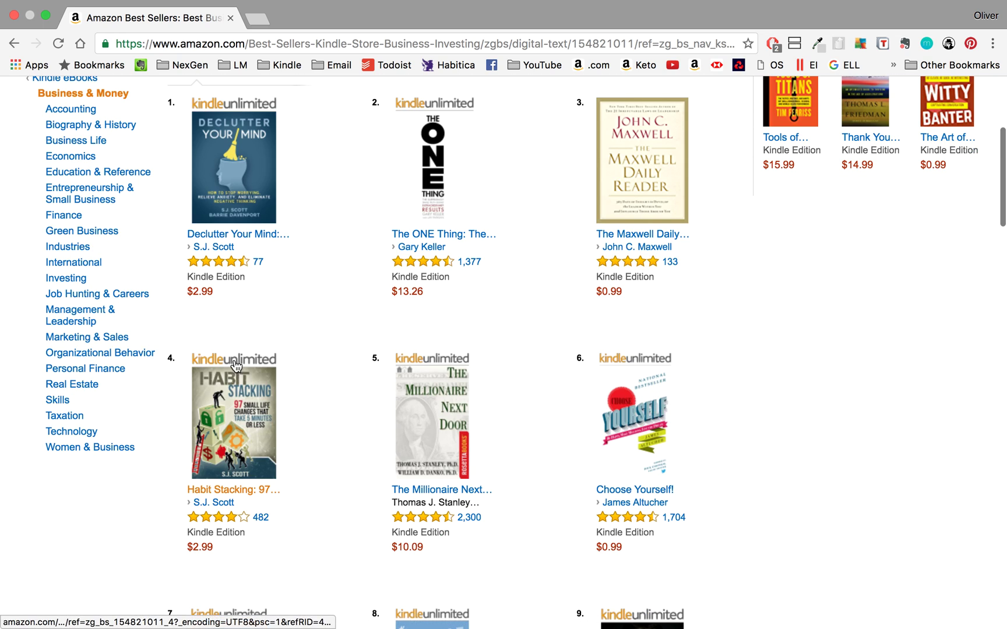
{"action": "scroll", "coordinate": [233, 495], "scroll_direction": "down", "scroll_amount": 1}
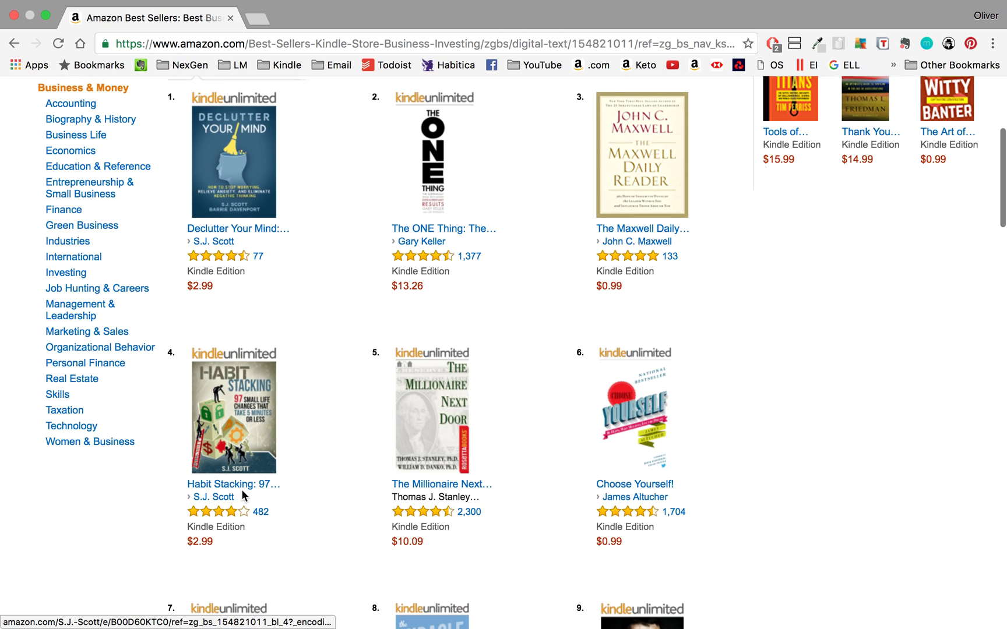
{"action": "key", "text": "super+Tab"}
{"action": "type", "text": "Habit St"}
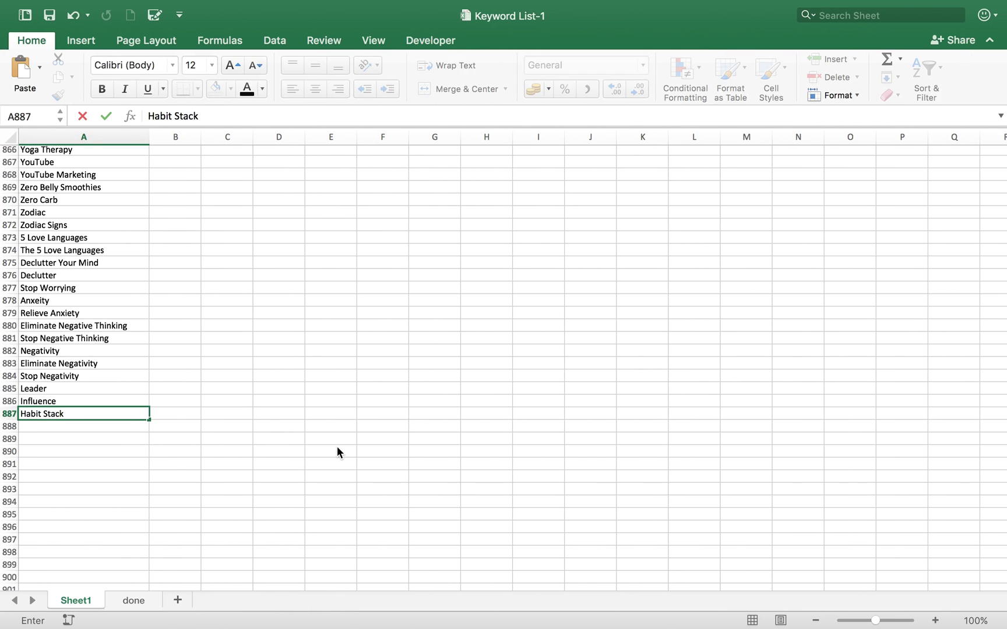
{"action": "key", "text": "Return"}
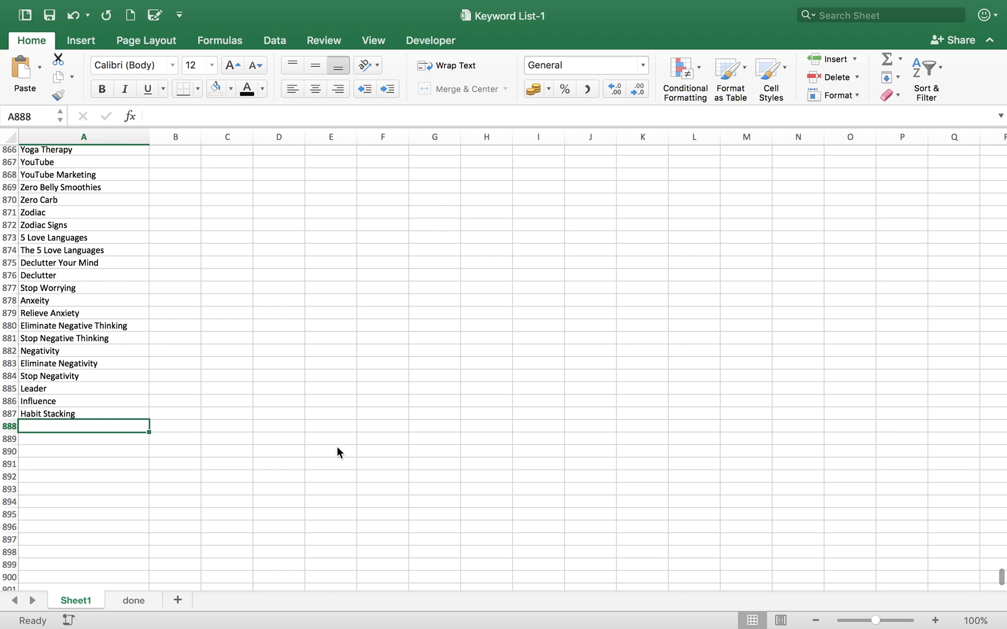
Recheck the fourth-ranked book's title on Amazon, test the keyword "Habits" for duplicates in cell A888 of the Excel list, and clear it.
{"action": "key", "text": "super+Tab"}
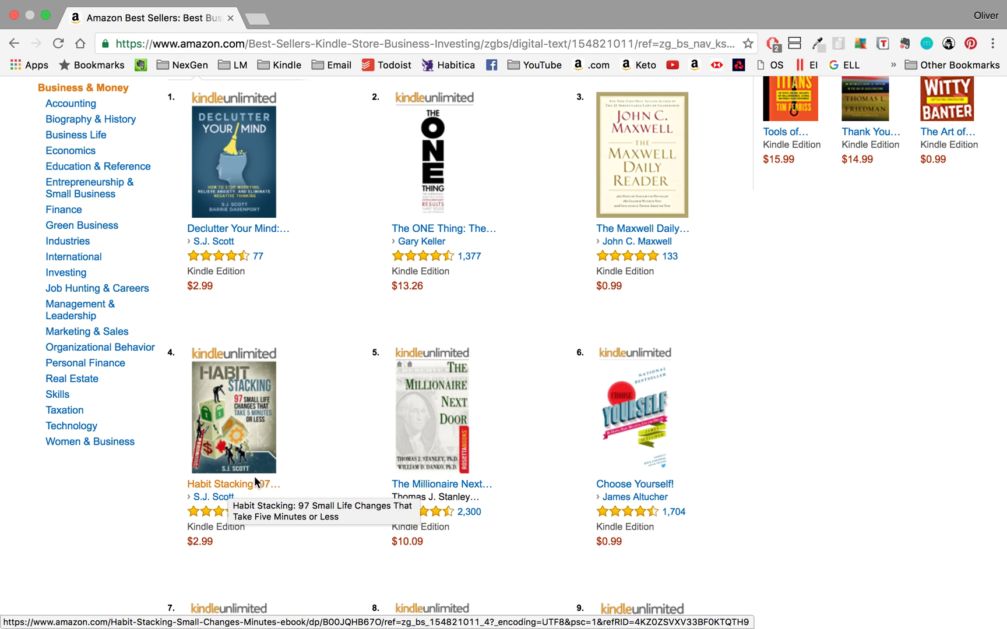
{"action": "key", "text": "ctrl+Left"}
{"action": "key", "text": "ctrl+Right"}
{"action": "key", "text": "ctrl+Right"}
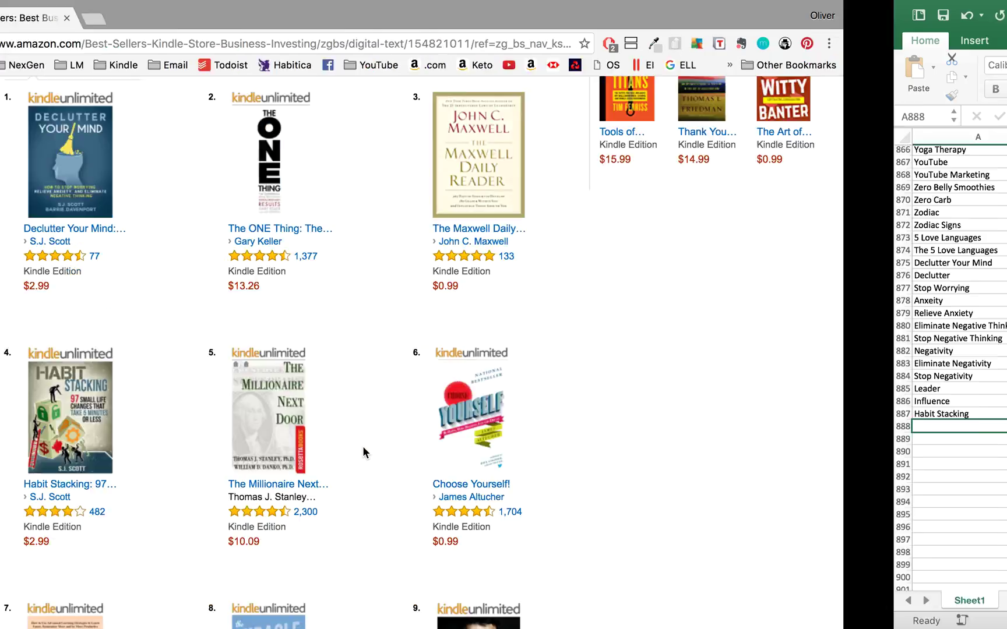
{"action": "type", "text": "Habits"}
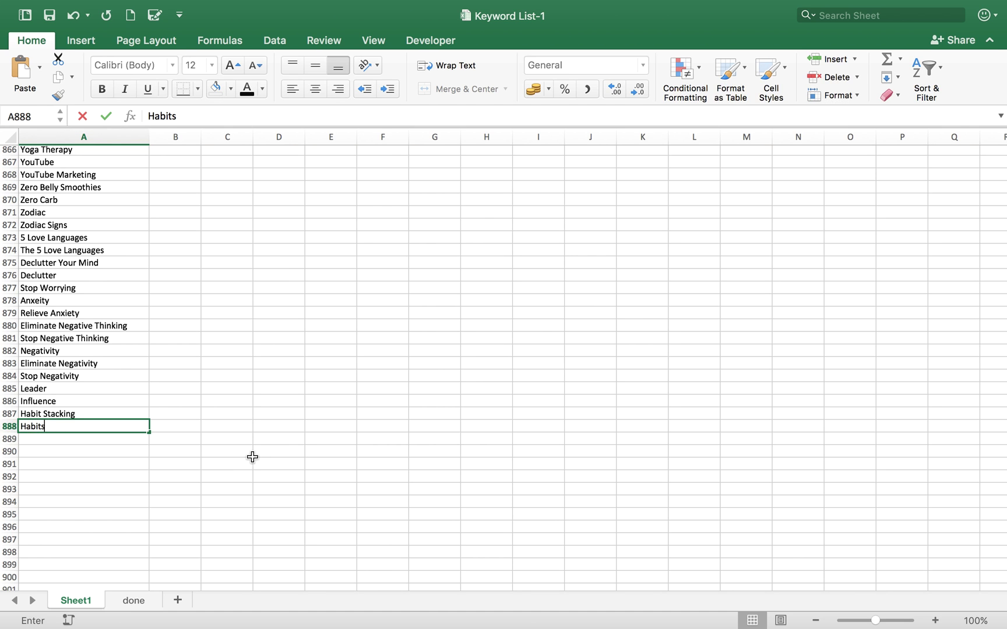
{"action": "key", "text": "Return"}
{"action": "key", "text": "Up"}
{"action": "key", "text": "Delete"}
Look at the seventh-ranked best seller on Amazon in Chrome and test the keyword "Memory" for duplicates in cell A888 of the Excel list.
{"action": "key", "text": "ctrl+Left"}
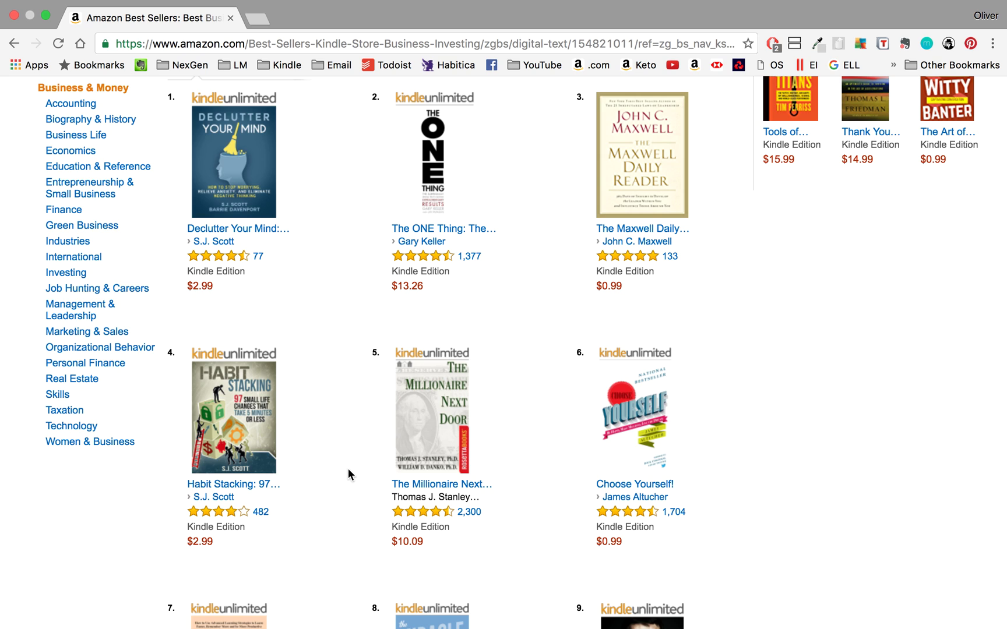
{"action": "scroll", "coordinate": [349, 474], "scroll_direction": "down", "scroll_amount": 2}
{"action": "scroll", "coordinate": [440, 409], "scroll_direction": "down", "scroll_amount": 1}
{"action": "scroll", "coordinate": [440, 408], "scroll_direction": "down", "scroll_amount": 5}
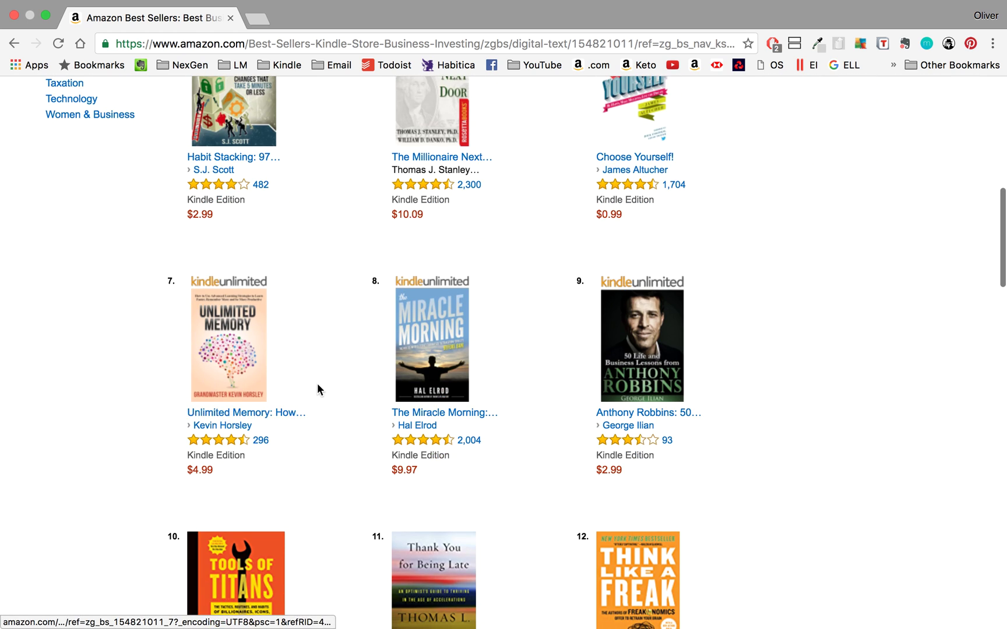
{"action": "key", "text": "ctrl+Right"}
{"action": "type", "text": "me"}
{"action": "key", "text": "BackSpace"}
{"action": "key", "text": "BackSpace"}
{"action": "type", "text": "Memo"}
{"action": "key", "text": "BackSpace"}
{"action": "type", "text": "mory"}
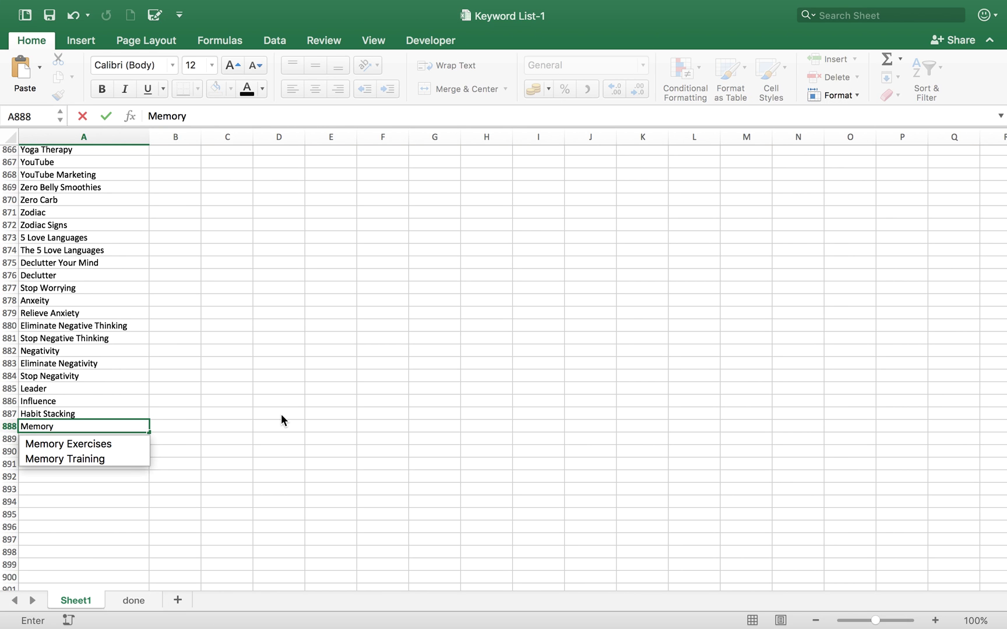
{"action": "key", "text": "Return"}
Replace the keyword in cell A888 with "Unlimited Memory".
{"action": "key", "text": "Up"}
{"action": "type", "text": "U"}
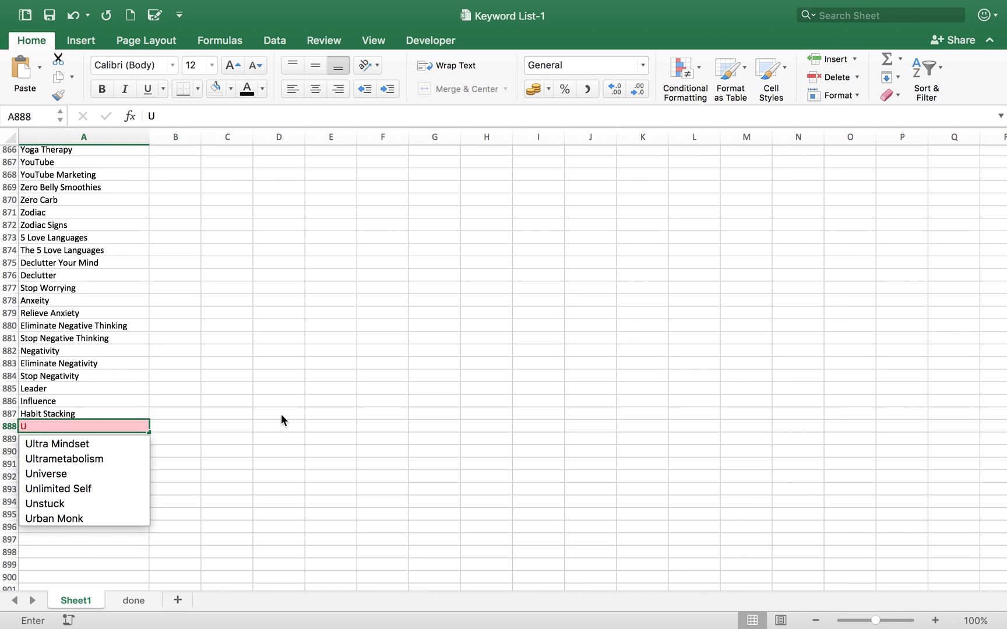
{"action": "type", "text": "nlimited Memory"}
{"action": "key", "text": "Return"}
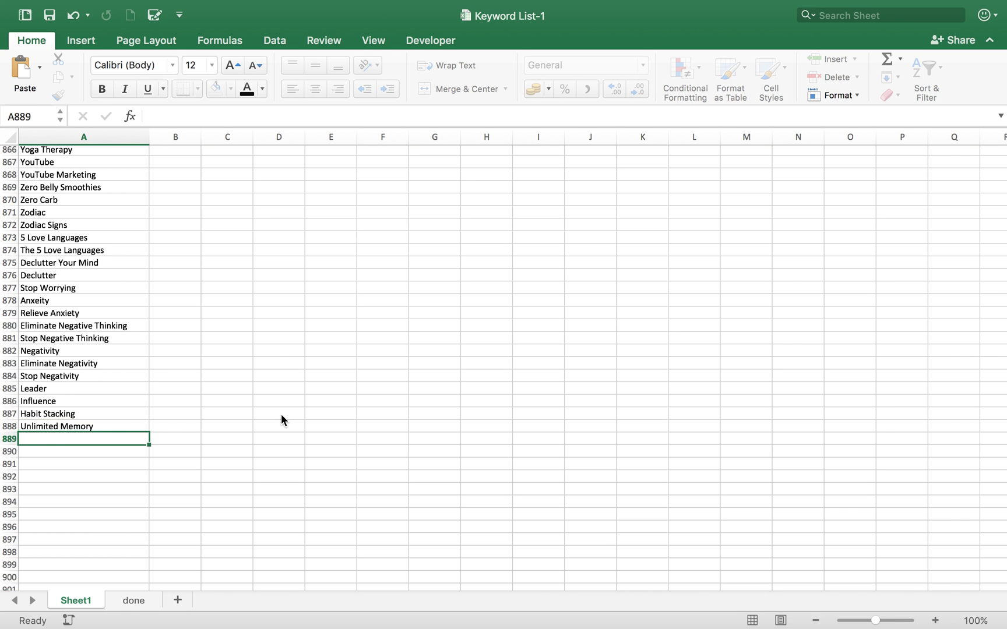
Check the seventh-ranked book's title on Amazon in Chrome and add the keyword "Learn Faster" in cell A889 of the Excel list.
{"action": "key", "text": "super+Tab"}
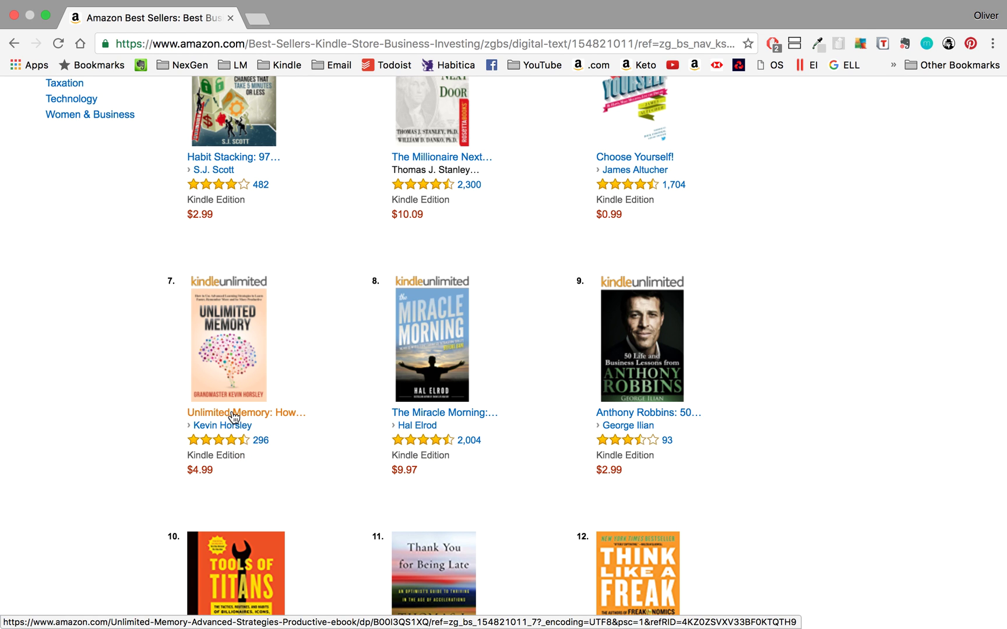
{"action": "key", "text": "super+Tab"}
{"action": "type", "text": "Lear"}
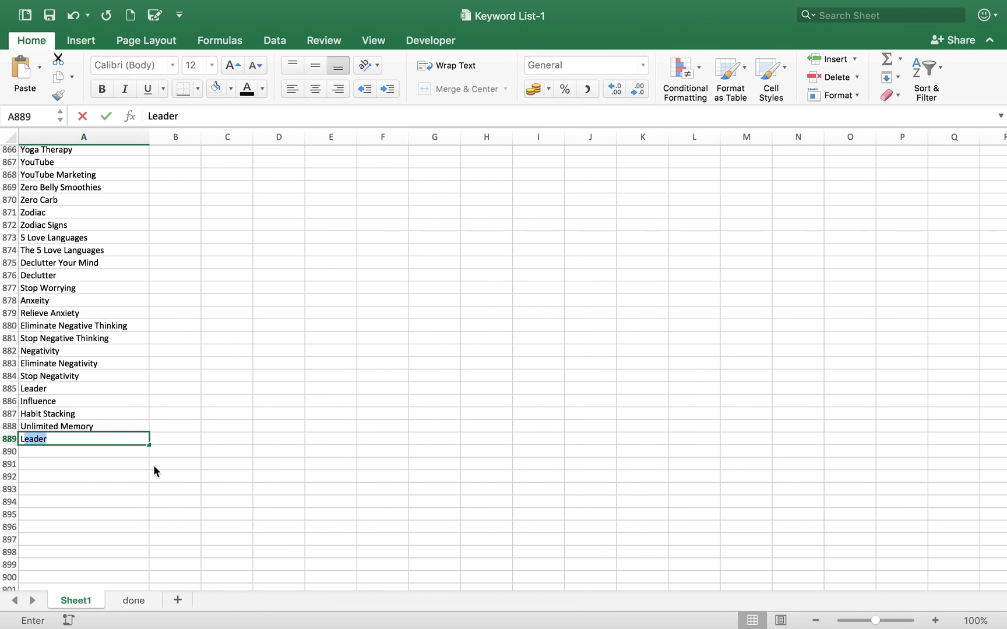
{"action": "type", "text": "n F"}
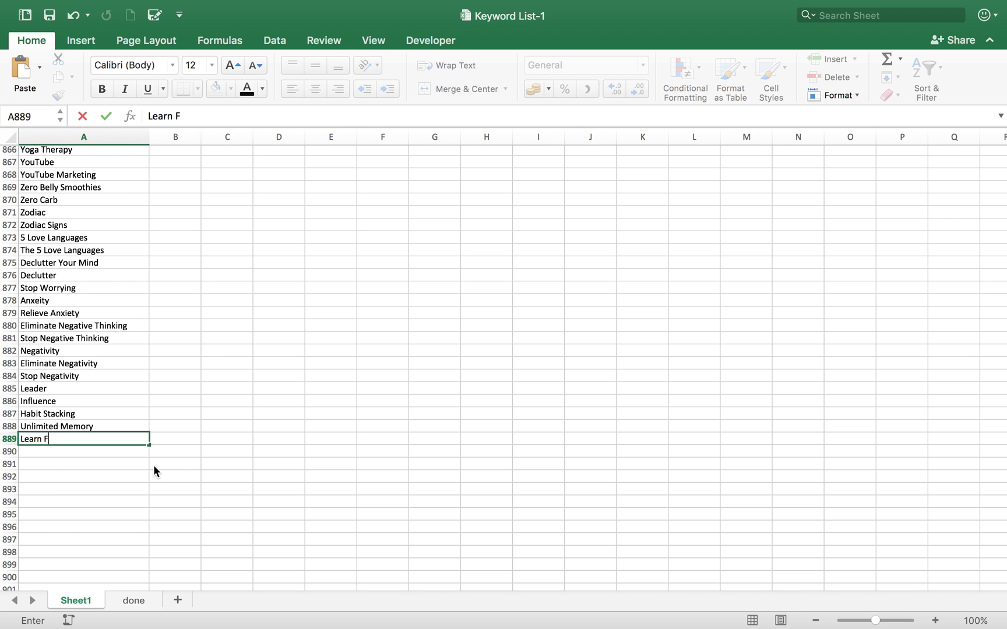
{"action": "type", "text": "aster"}
{"action": "key", "text": "Return"}
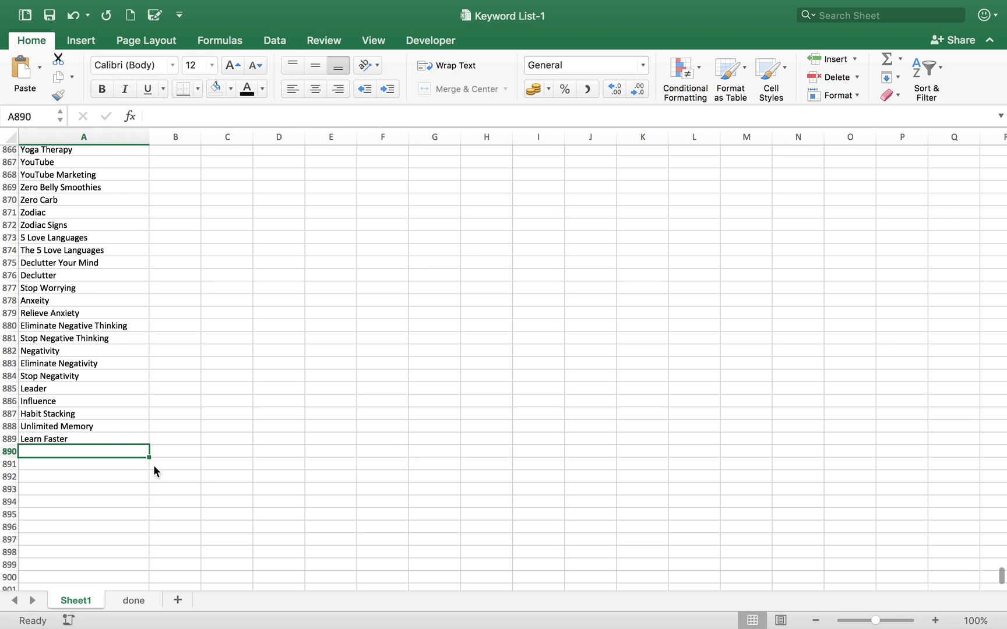
Add the keywords "Be More Productive" in cell A890 and "Productivity" in cell A891.
{"action": "type", "text": "Be More"}
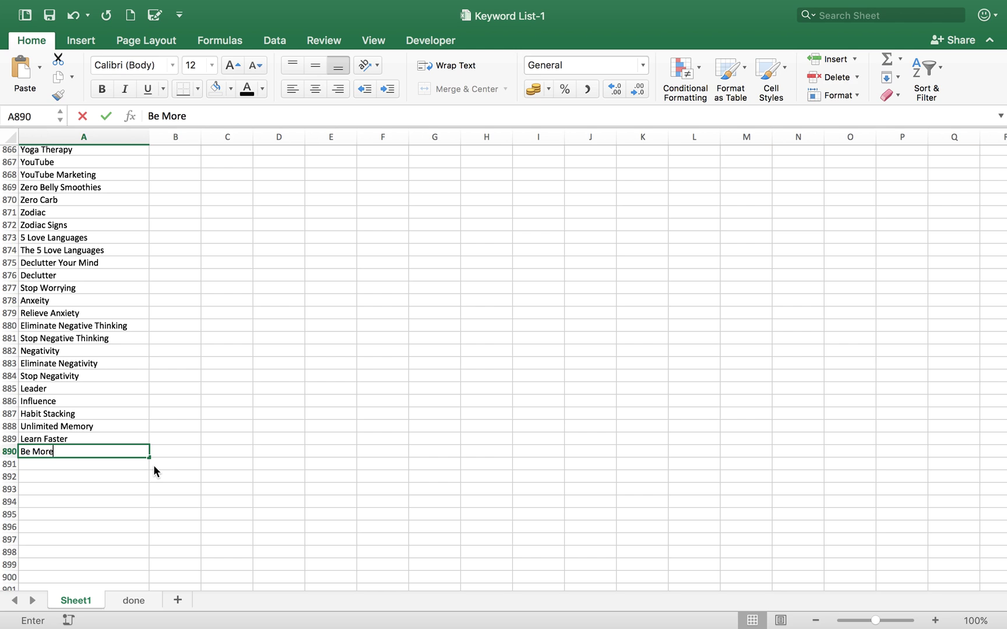
{"action": "type", "text": " Prodict"}
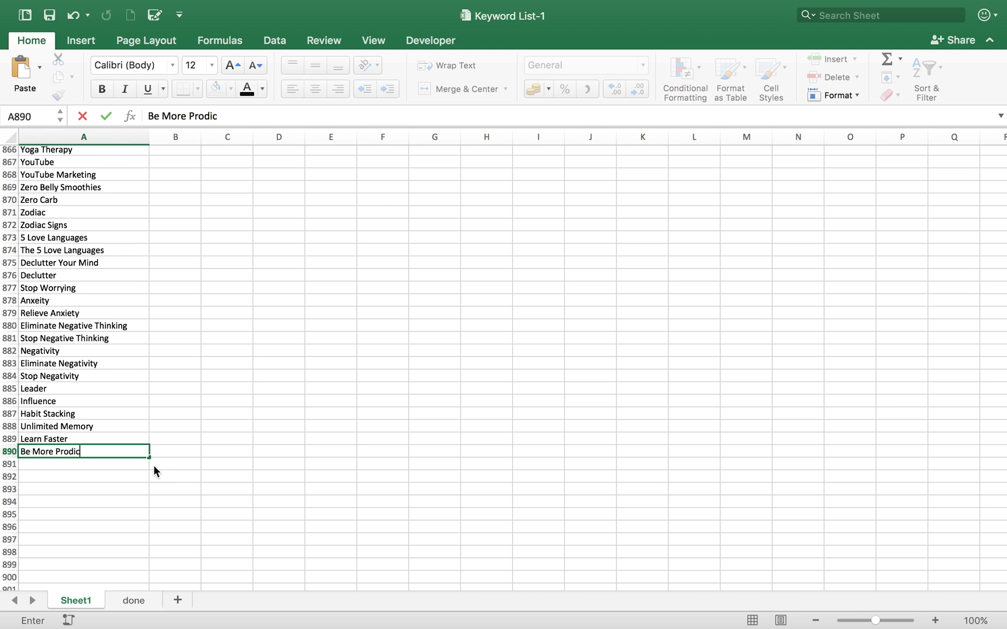
{"action": "key", "text": "BackSpace"}
{"action": "key", "text": "BackSpace"}
{"action": "key", "text": "BackSpace"}
{"action": "type", "text": "uctive"}
{"action": "key", "text": "Return"}
{"action": "type", "text": "Produ"}
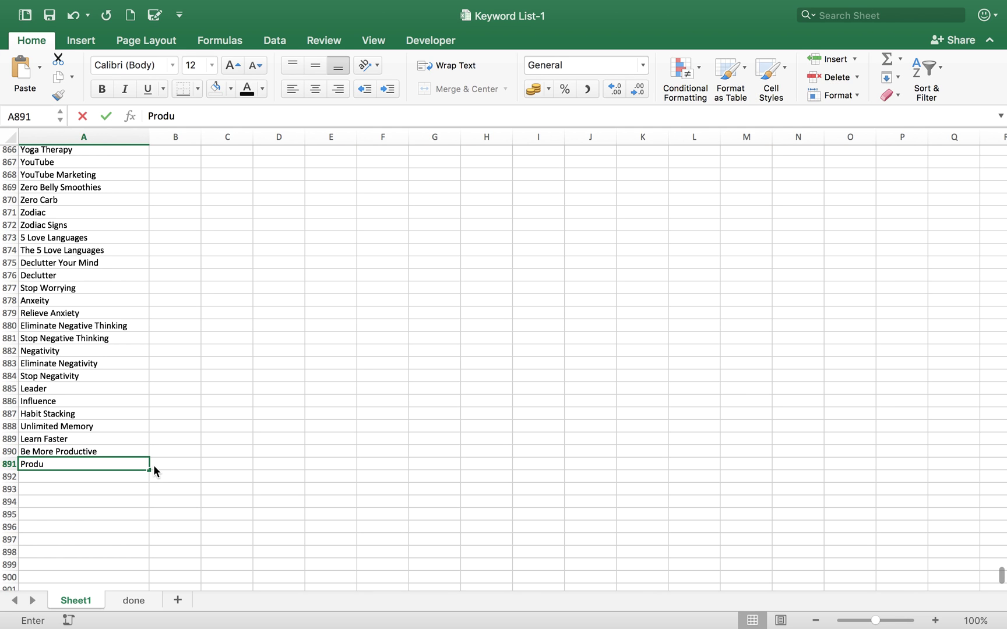
{"action": "type", "text": "ctivity"}
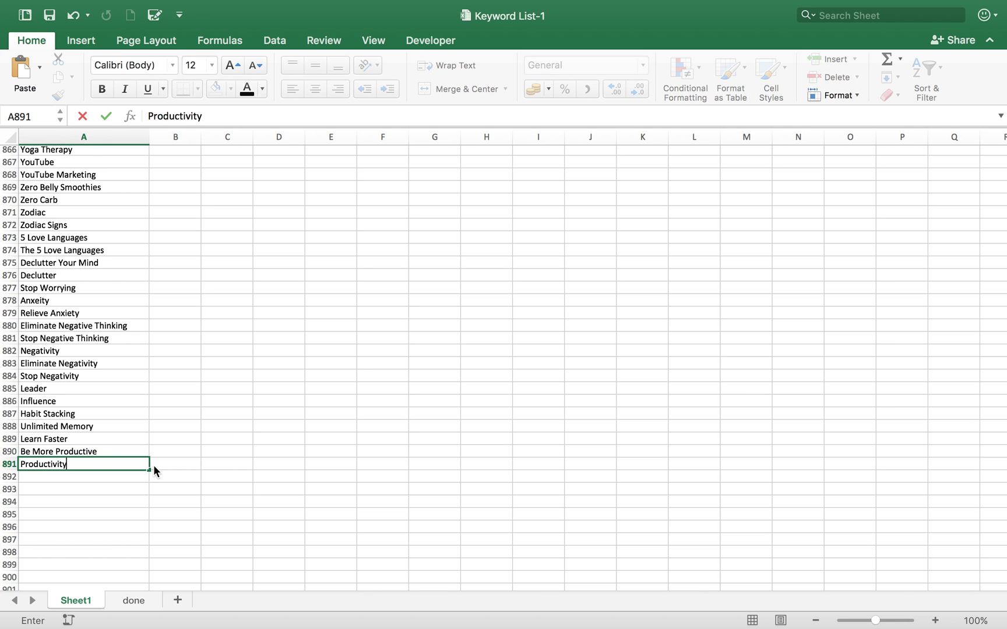
{"action": "key", "text": "Return"}
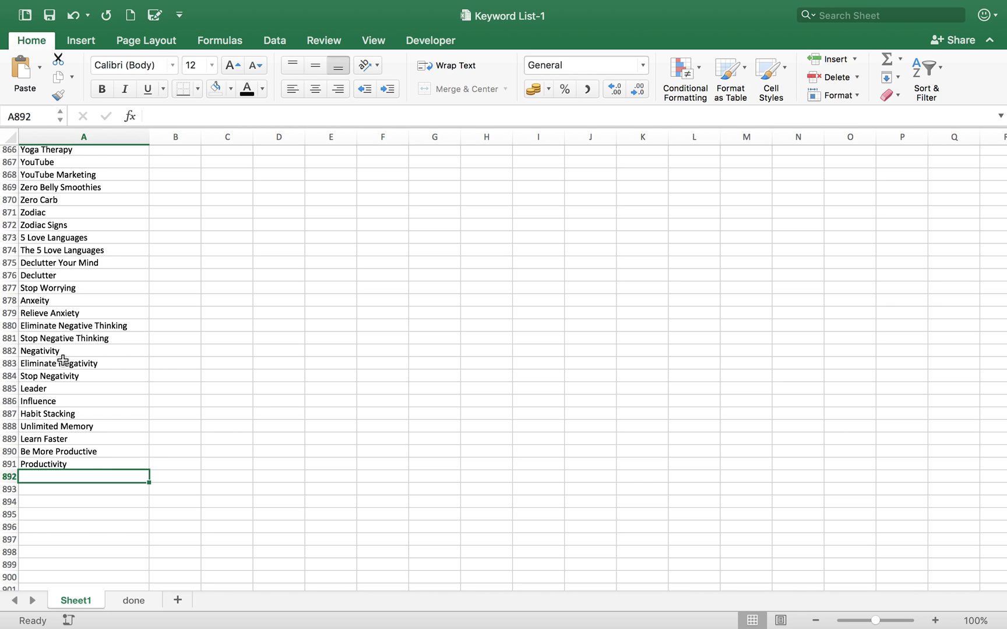
Switch to Amazon in Chrome and look through the Business & Money best sellers ranked seventh to eighteenth, returning to the list's start.
{"action": "key", "text": "ctrl+Left"}
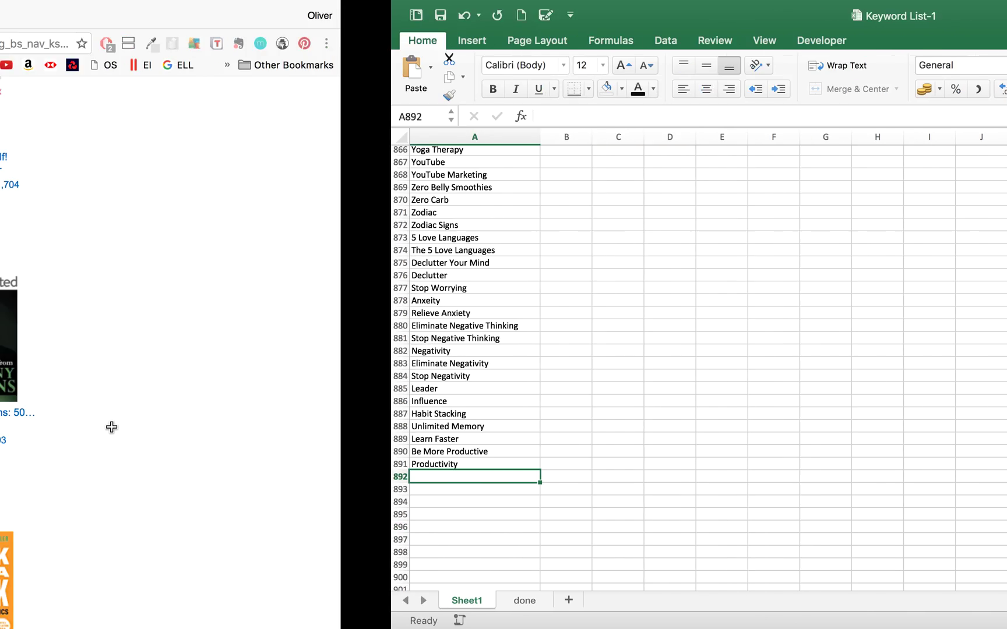
{"action": "scroll", "coordinate": [249, 445], "scroll_direction": "down", "scroll_amount": 3}
{"action": "scroll", "coordinate": [250, 445], "scroll_direction": "down", "scroll_amount": 6}
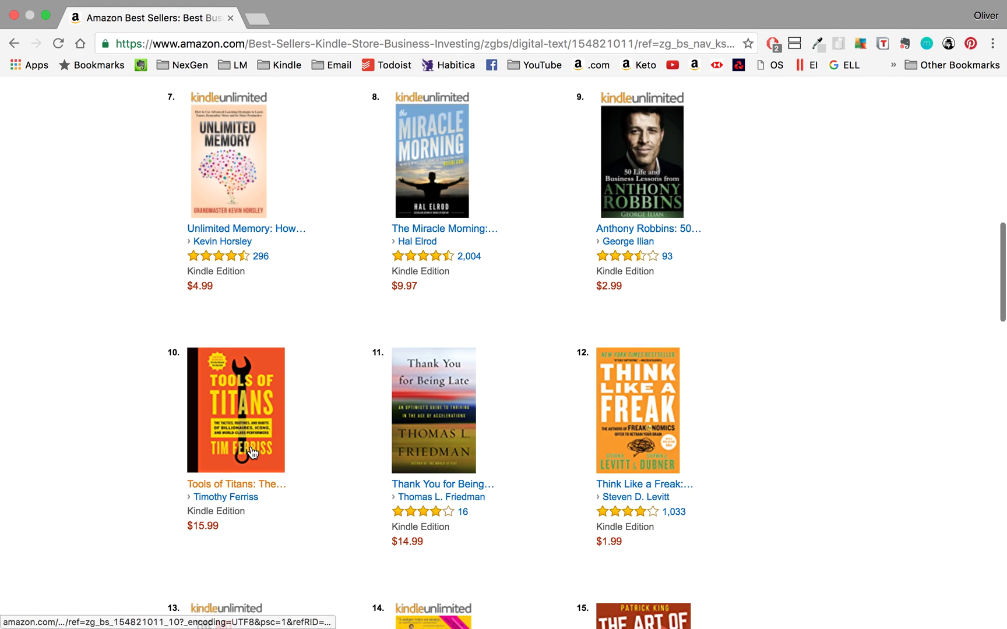
{"action": "scroll", "coordinate": [251, 450], "scroll_direction": "down", "scroll_amount": 3}
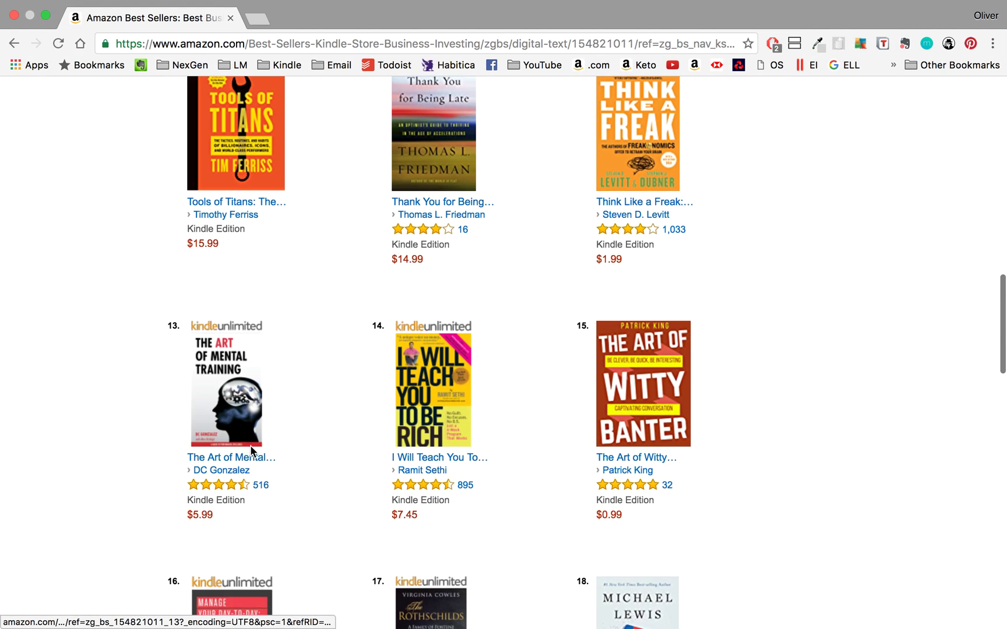
{"action": "scroll", "coordinate": [250, 451], "scroll_direction": "up", "scroll_amount": 3}
{"action": "scroll", "coordinate": [251, 450], "scroll_direction": "up", "scroll_amount": 4}
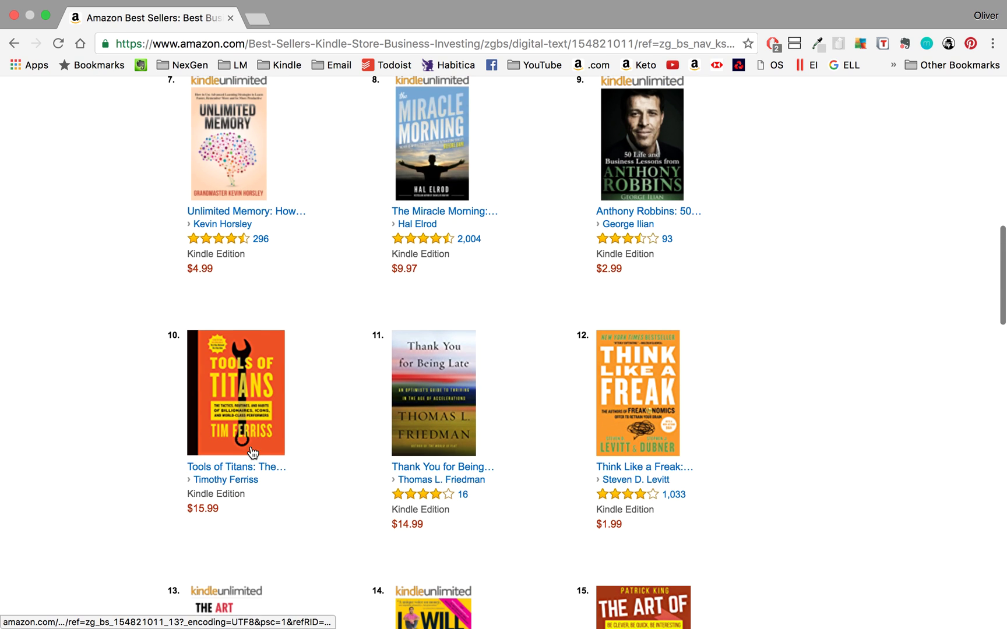
{"action": "scroll", "coordinate": [359, 274], "scroll_direction": "up", "scroll_amount": 13}
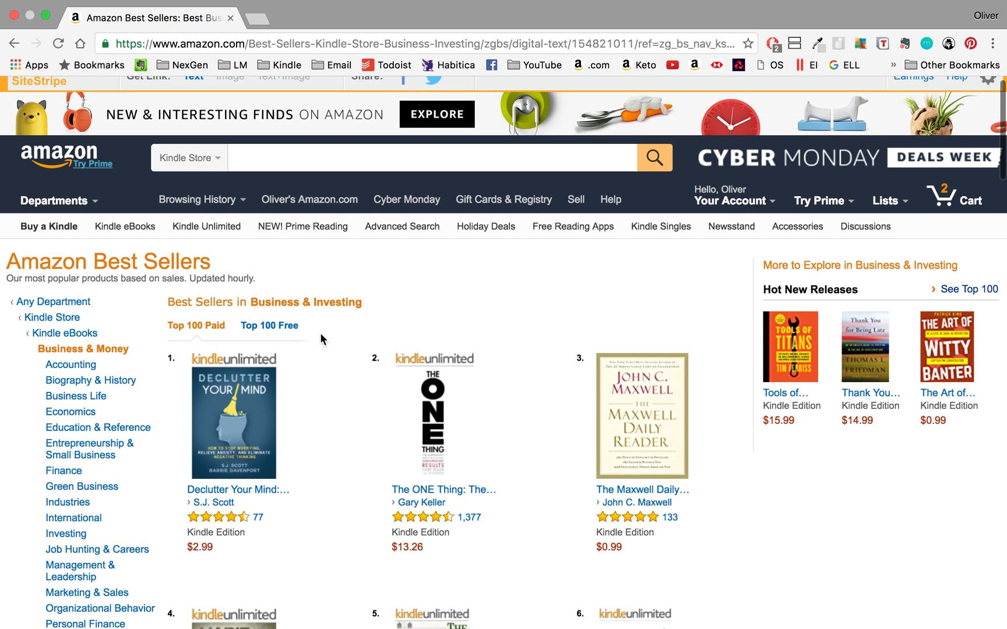
Open the "Unlimited Memory" book page from the Business & Money best sellers and bring up its "Customers Who Bought This Item Also Bought" section.
{"action": "scroll", "coordinate": [173, 477], "scroll_direction": "down", "scroll_amount": 2}
{"action": "scroll", "coordinate": [281, 522], "scroll_direction": "down", "scroll_amount": 2}
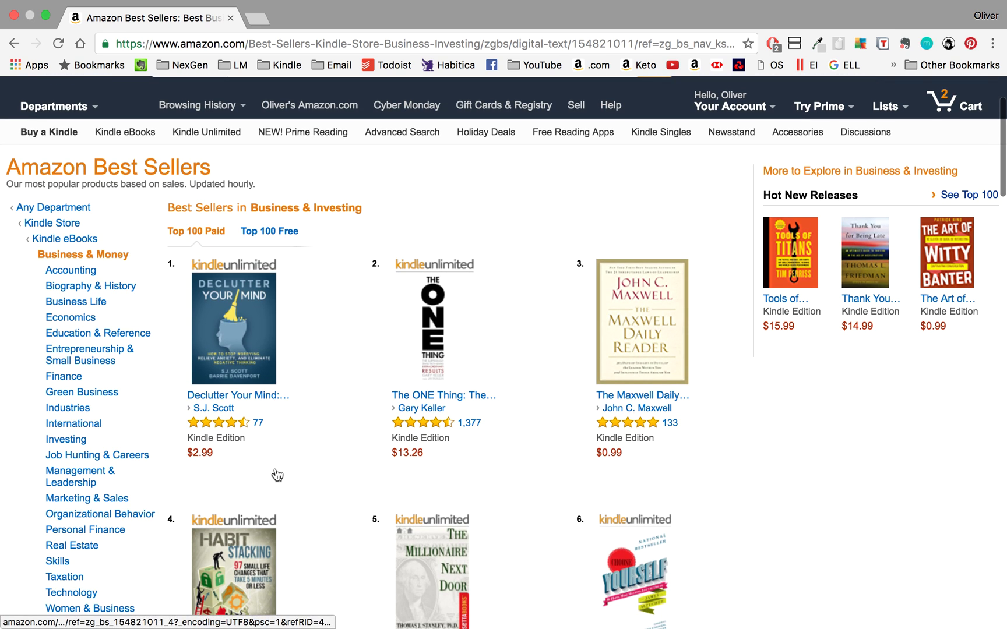
{"action": "scroll", "coordinate": [216, 408], "scroll_direction": "down", "scroll_amount": 10}
{"action": "scroll", "coordinate": [221, 428], "scroll_direction": "down", "scroll_amount": 5}
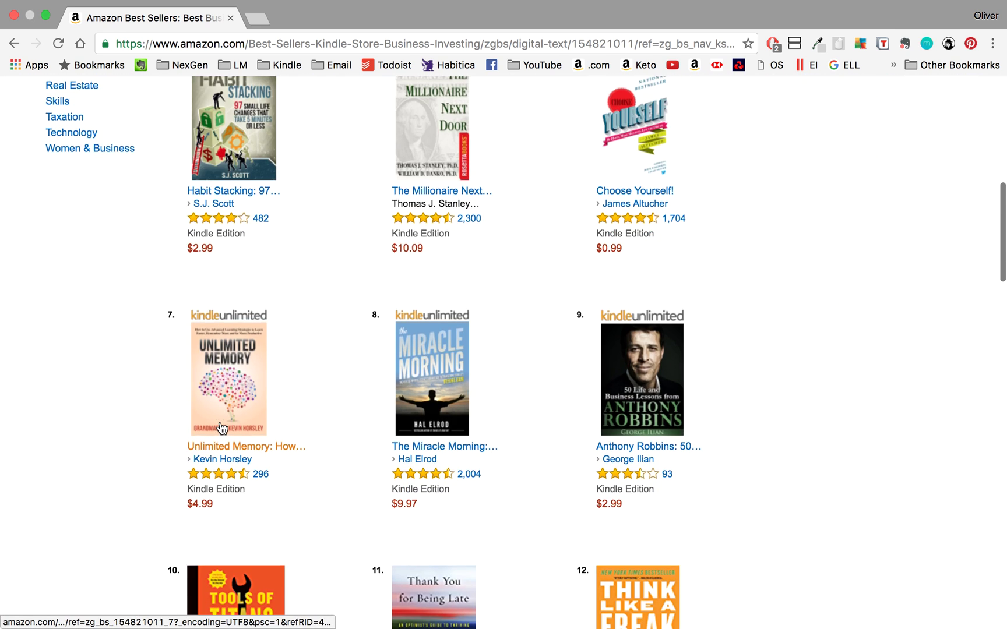
{"action": "scroll", "coordinate": [221, 429], "scroll_direction": "up", "scroll_amount": 3}
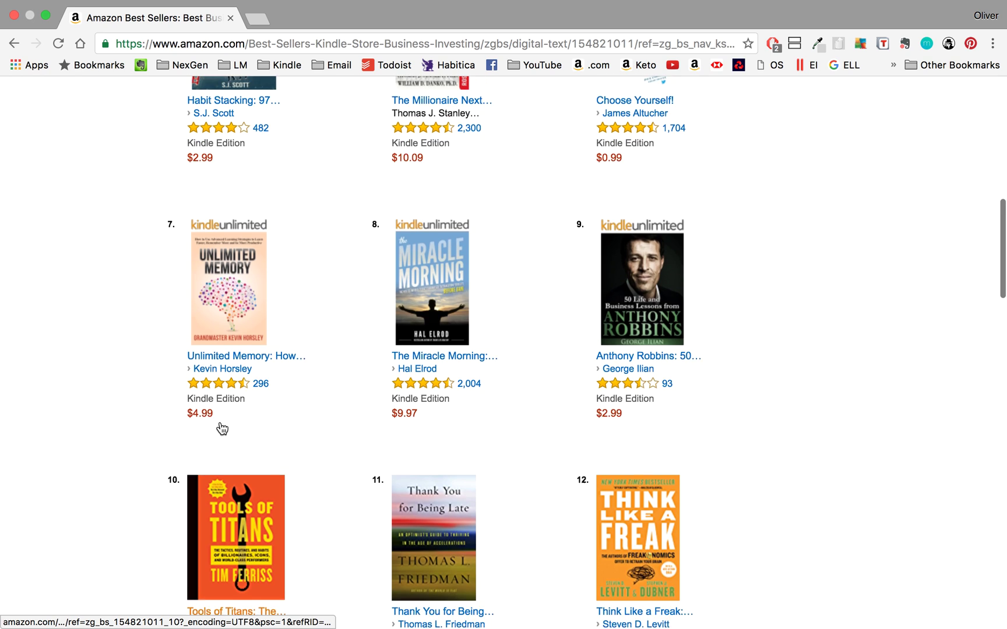
{"action": "left_click", "coordinate": [222, 308]}
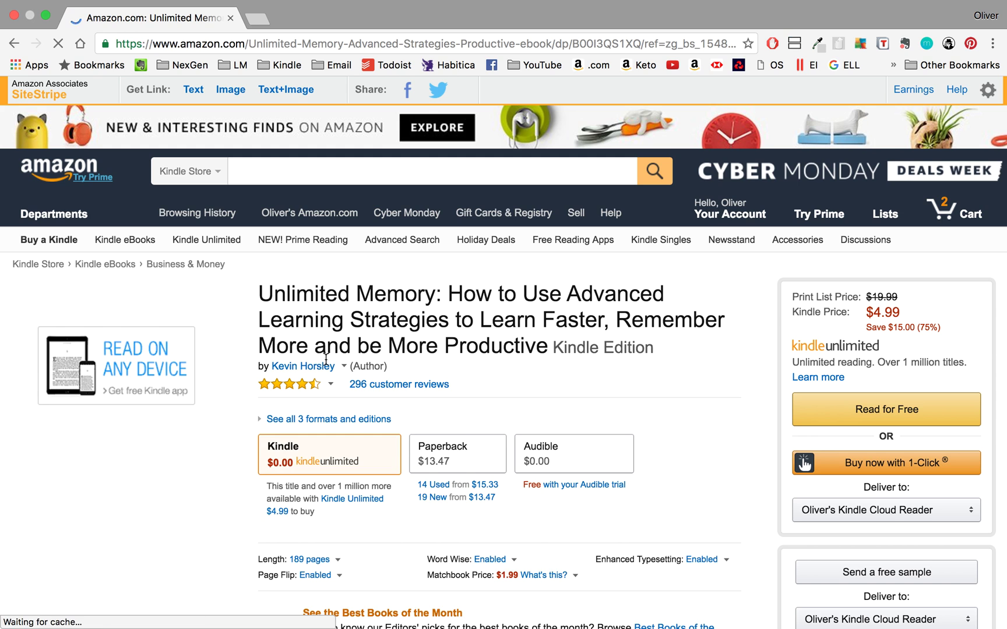
{"action": "scroll", "coordinate": [411, 424], "scroll_direction": "down", "scroll_amount": 5}
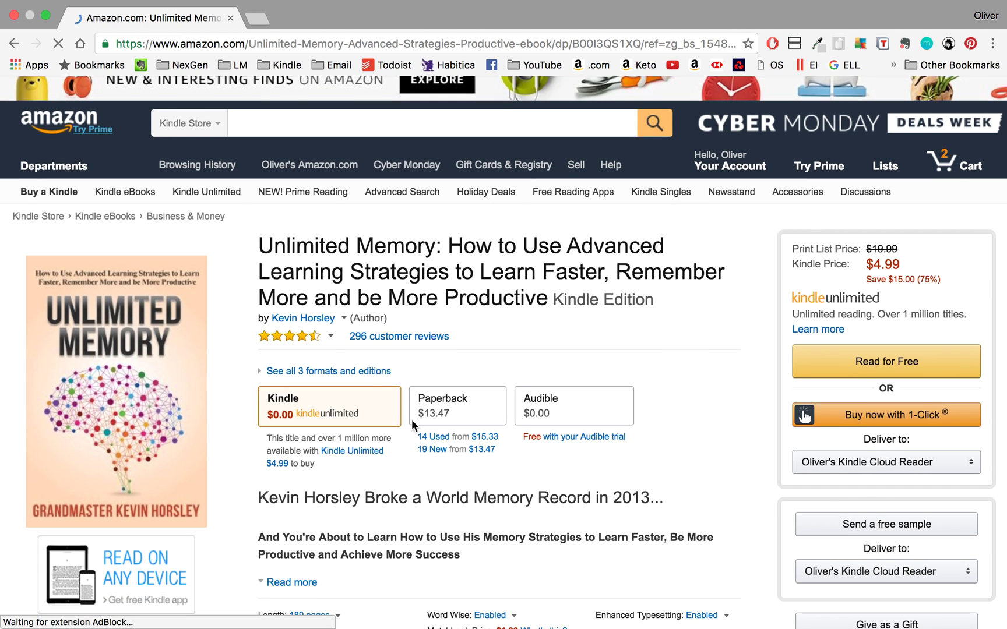
{"action": "scroll", "coordinate": [412, 427], "scroll_direction": "down", "scroll_amount": 3}
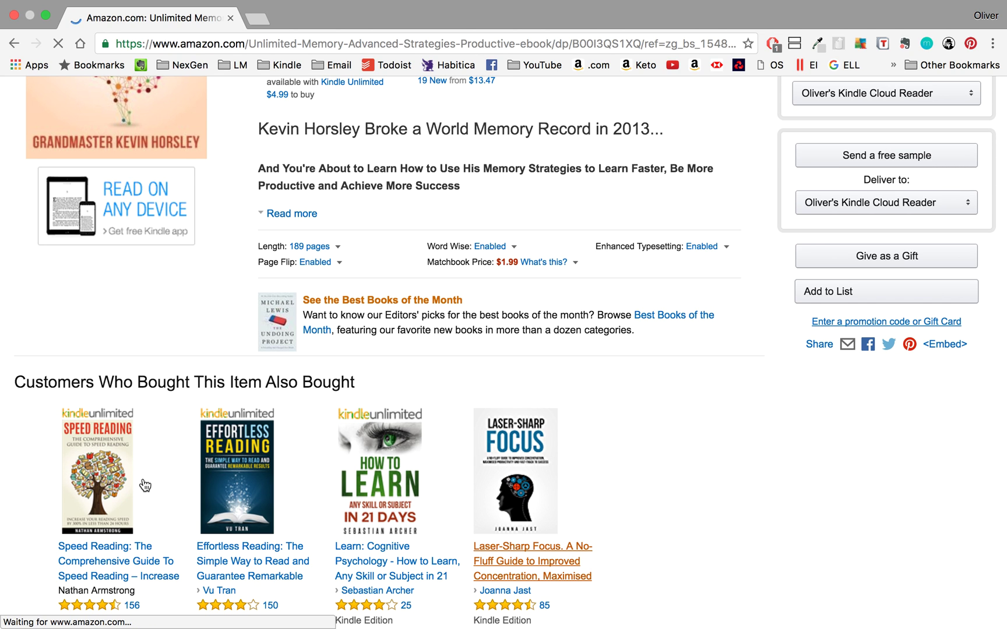
{"action": "scroll", "coordinate": [146, 485], "scroll_direction": "down", "scroll_amount": 3}
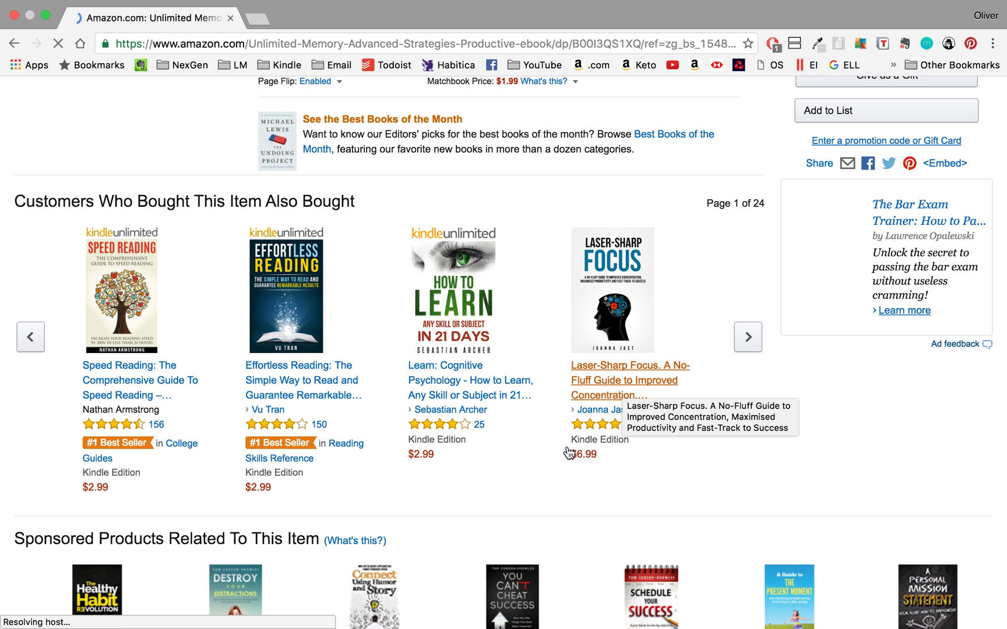
Switch to the Excel list, try the keyword "Speed Reading" in cell A892, and undo the entry.
{"action": "left_click", "coordinate": [133, 382]}
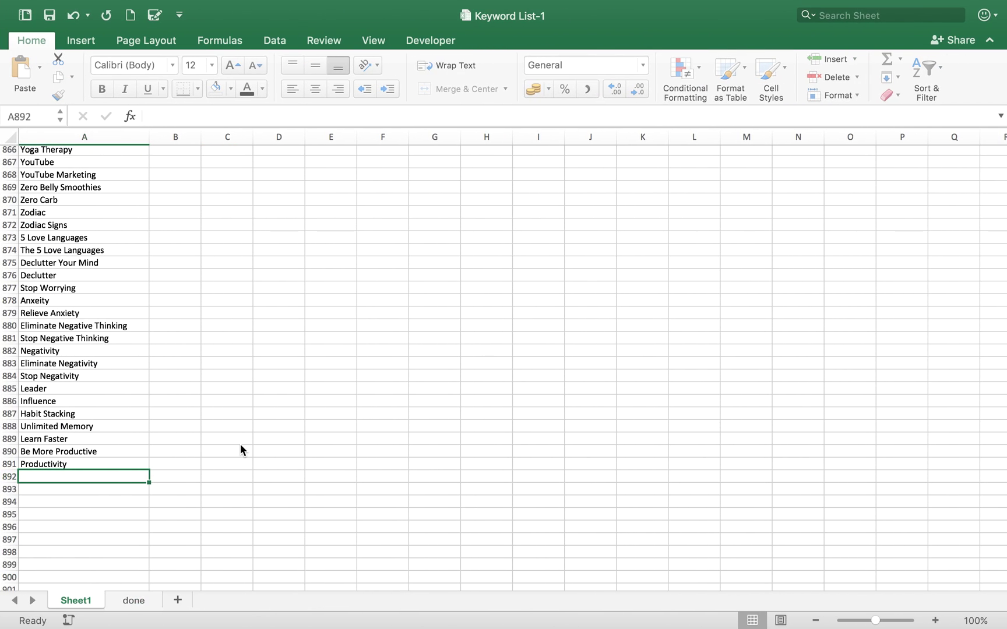
{"action": "type", "text": "Soee"}
{"action": "key", "text": "BackSpace"}
{"action": "key", "text": "BackSpace"}
{"action": "key", "text": "BackSpace"}
{"action": "type", "text": "peed Reading"}
{"action": "key", "text": "Return"}
{"action": "key", "text": "Up"}
{"action": "key", "text": "super+z"}
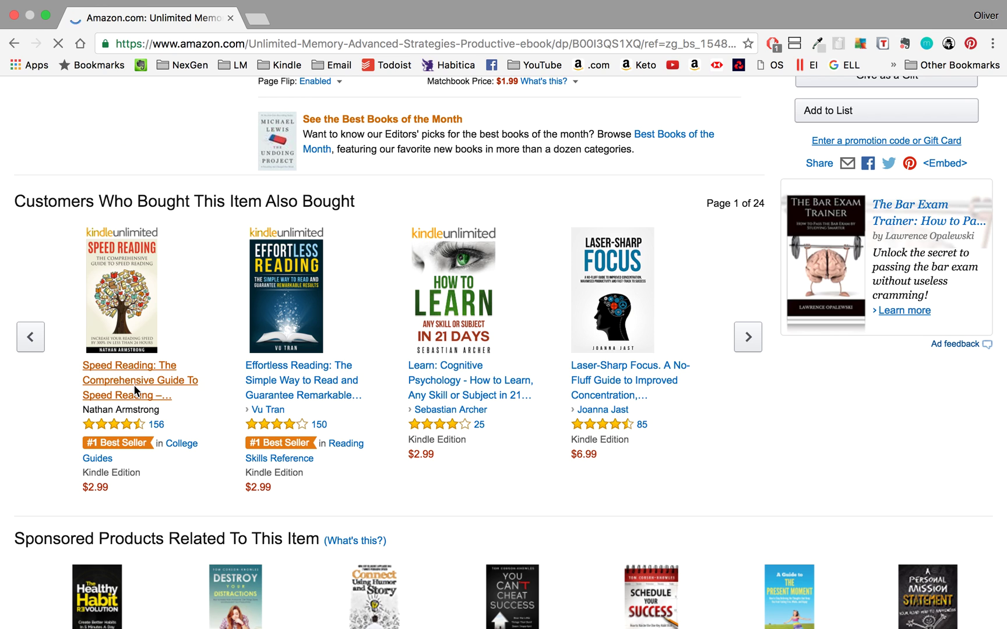
Check the related reading books on Amazon in Chrome and add the keyword "Reading Speed" in cell A892 of the Excel list.
{"action": "left_click", "coordinate": [135, 388]}
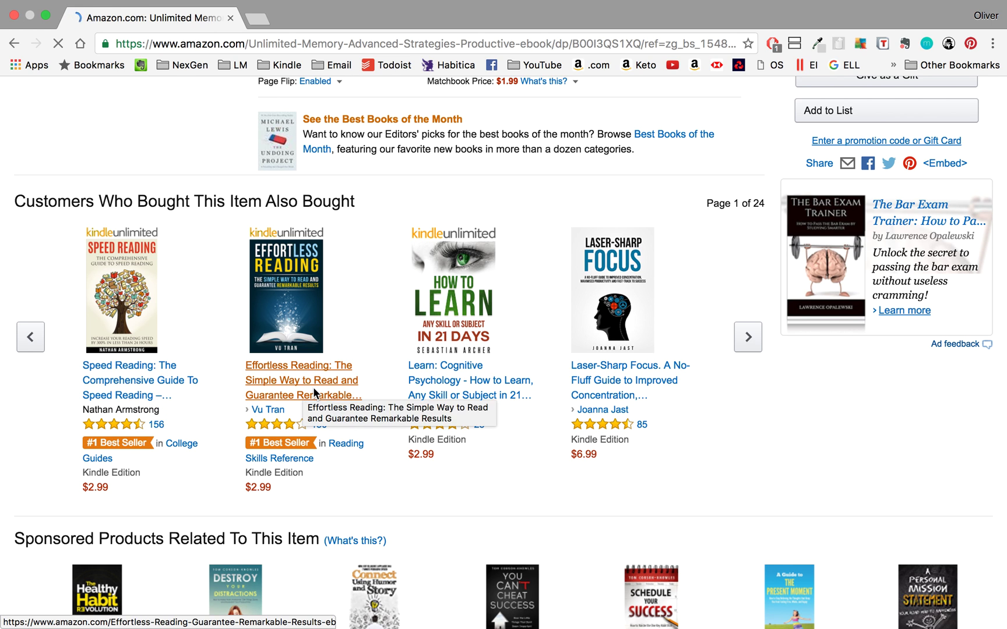
{"action": "key", "text": "ctrl+Left"}
{"action": "type", "text": "Reaading"}
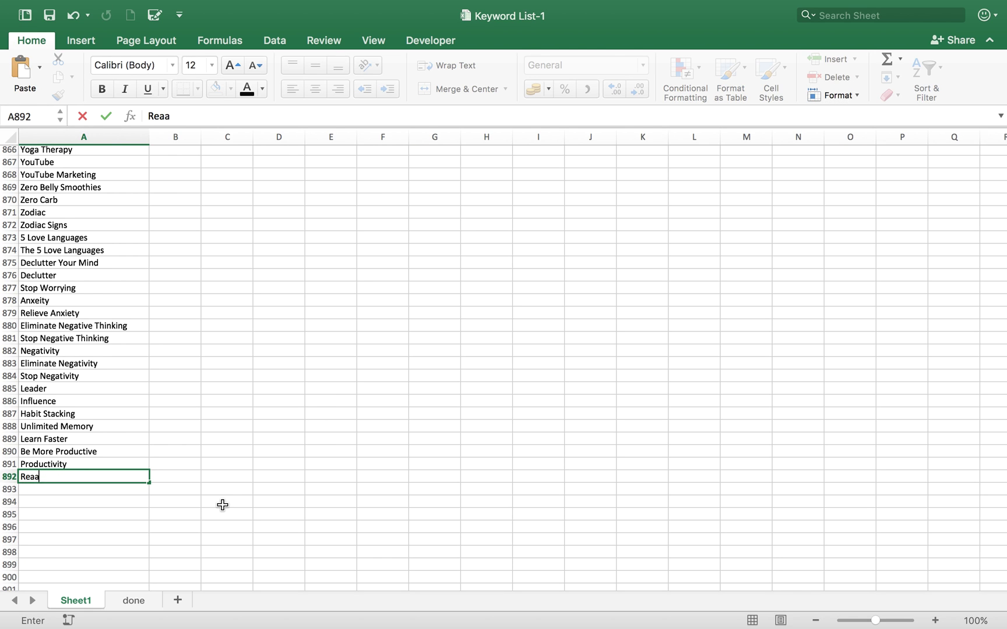
{"action": "key", "text": "BackSpace"}
{"action": "key", "text": "BackSpace"}
{"action": "key", "text": "BackSpace"}
{"action": "key", "text": "BackSpace"}
{"action": "type", "text": "ding SPa"}
{"action": "key", "text": "BackSpace"}
{"action": "type", "text": "peed"}
{"action": "key", "text": "Return"}
Add the keyword "Improve Reading Speed" in cell A893.
{"action": "type", "text": "Impr"}
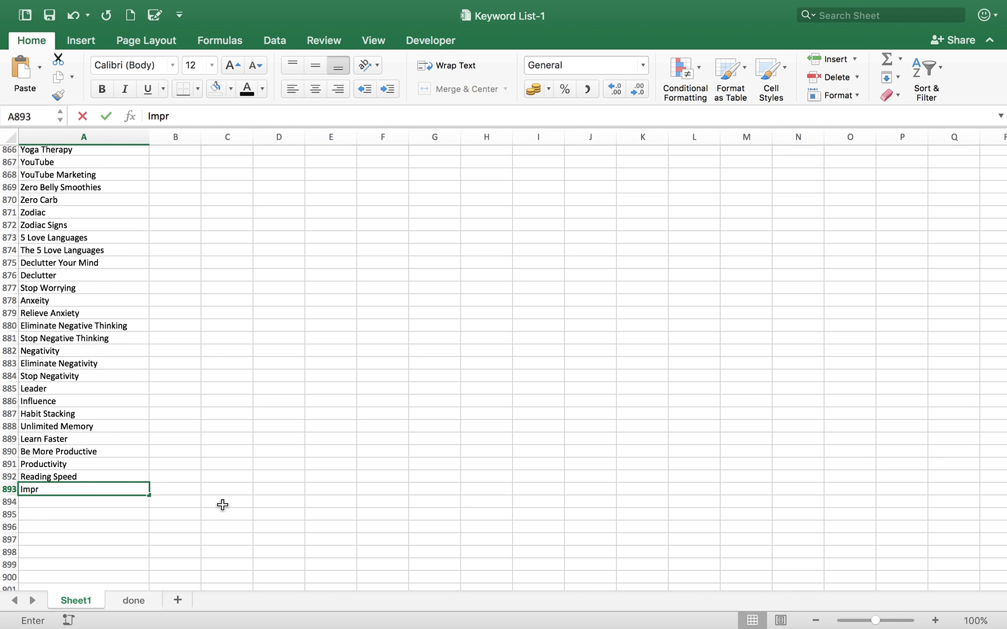
{"action": "type", "text": "ove Reading Speed"}
{"action": "key", "text": "Return"}
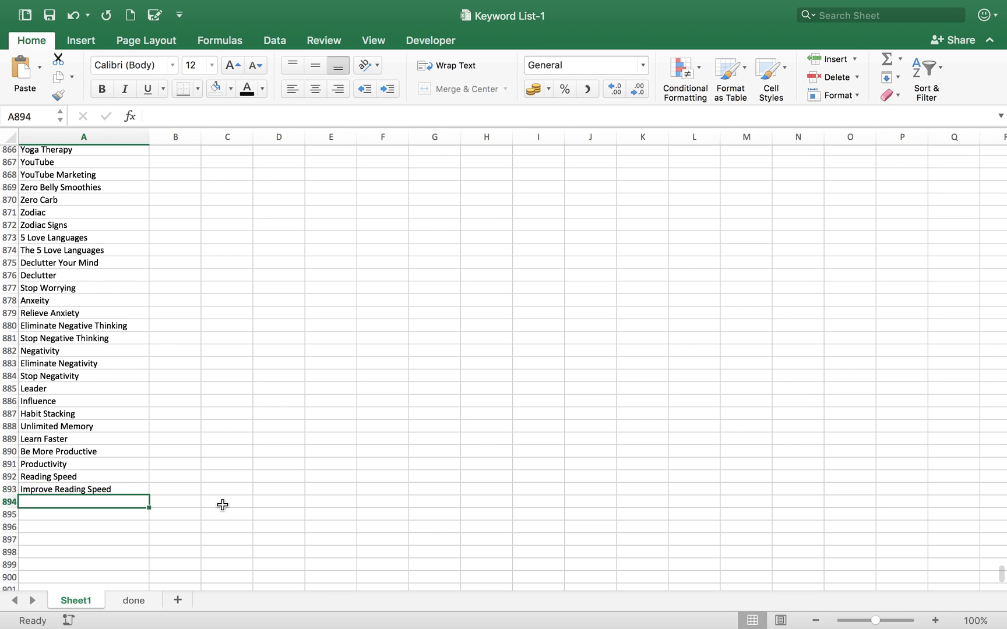
Check the second related book's title on Amazon in Chrome and add the keyword "Effortless Reading" in cell A894 of the Excel list.
{"action": "key", "text": "ctrl+Left"}
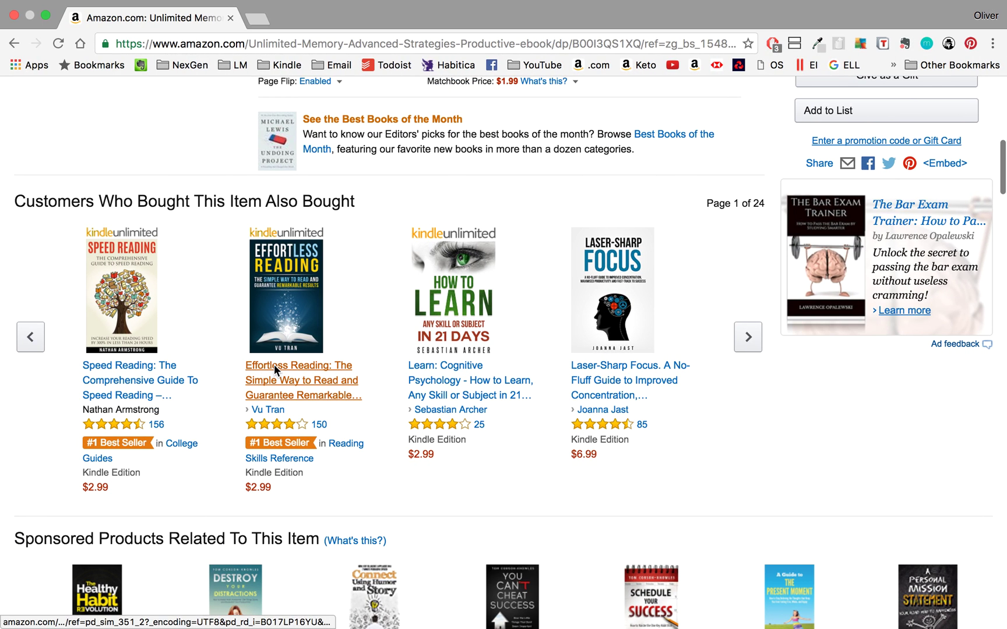
{"action": "key", "text": "ctrl+Right"}
{"action": "type", "text": "effort"}
{"action": "key", "text": "BackSpace"}
{"action": "key", "text": "BackSpace"}
{"action": "key", "text": "BackSpace"}
{"action": "key", "text": "BackSpace"}
{"action": "key", "text": "BackSpace"}
{"action": "key", "text": "BackSpace"}
{"action": "type", "text": "Effortless Reading"}
{"action": "key", "text": "Return"}
Try the keyword "Reading" in cell A895 and undo the entry.
{"action": "type", "text": "T"}
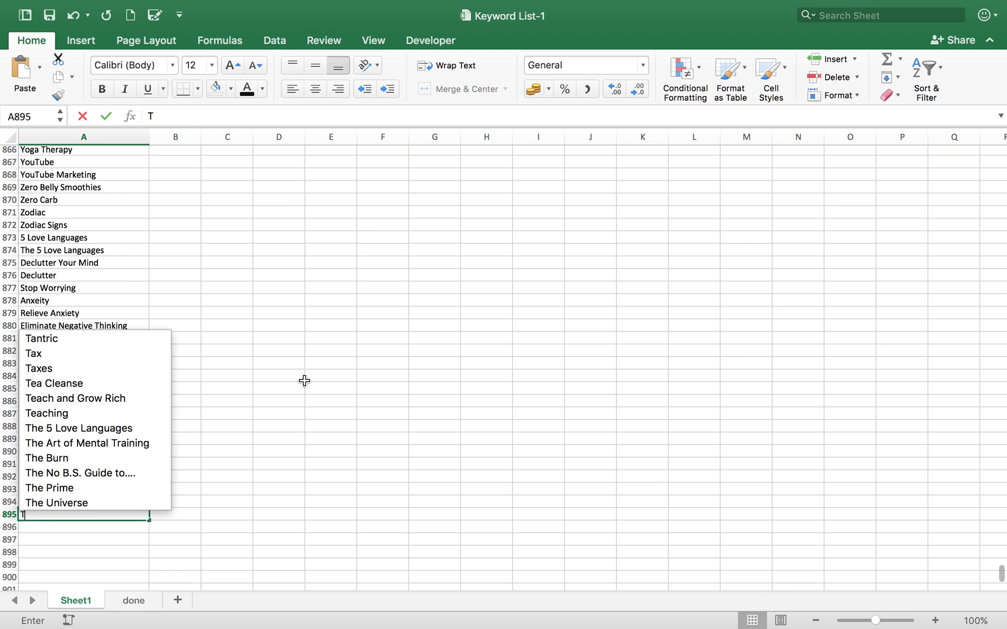
{"action": "key", "text": "BackSpace"}
{"action": "type", "text": "RE"}
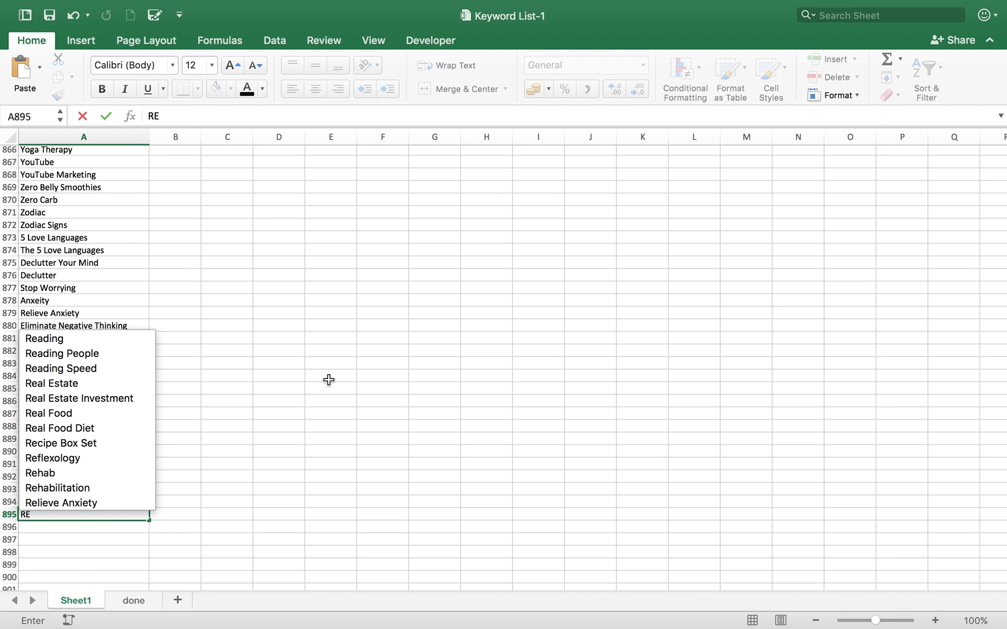
{"action": "type", "text": "ading"}
{"action": "key", "text": "Return"}
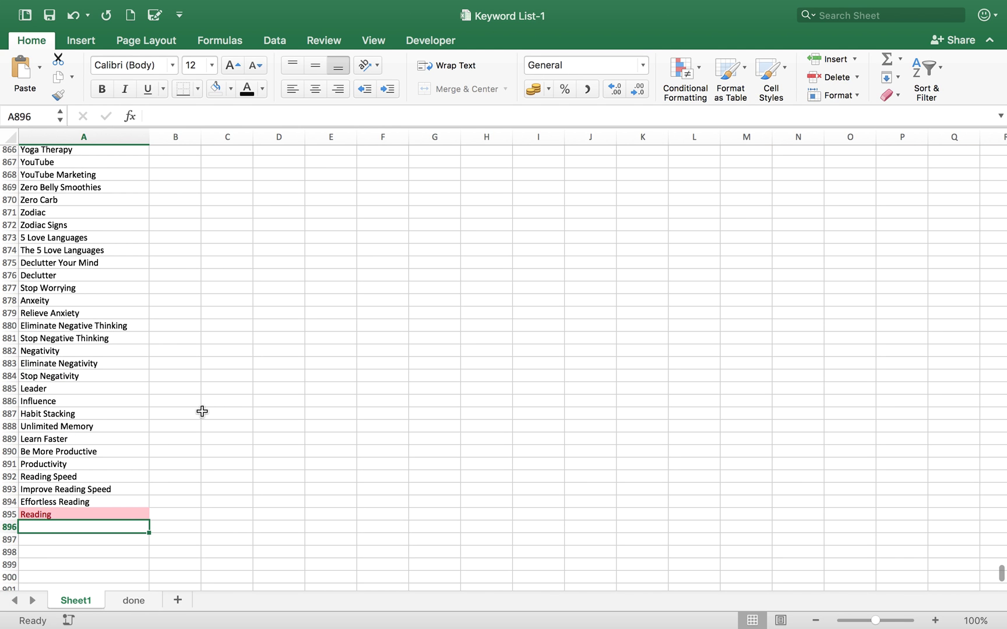
{"action": "key", "text": "super+z"}
Check the third related book's title on Amazon in Chrome and add the keyword "Learn" in cell A895 of the Excel list.
{"action": "key", "text": "super+Tab"}
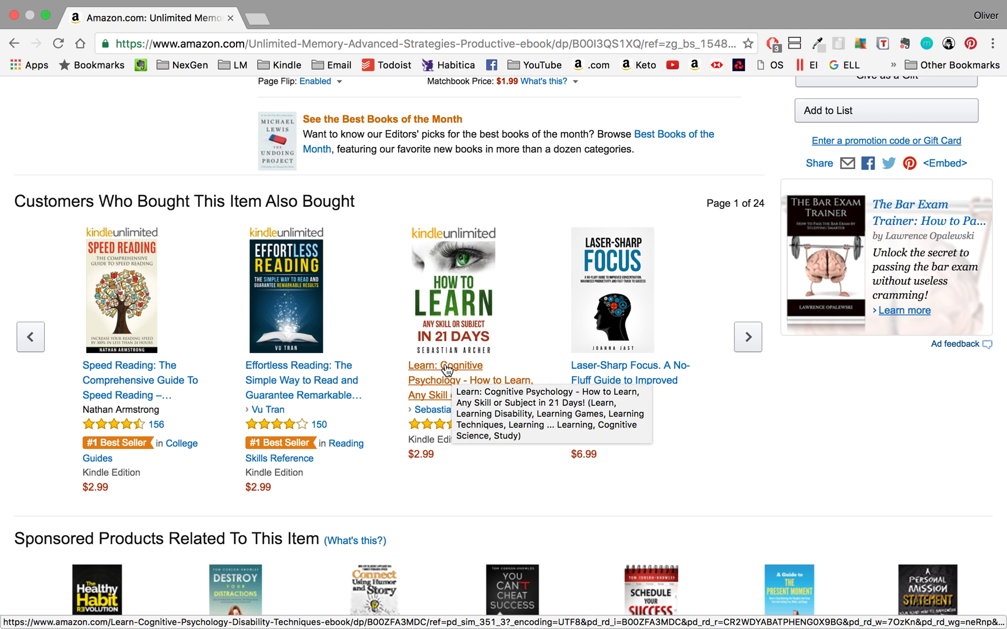
{"action": "key", "text": "super+Tab"}
{"action": "type", "text": "Learn"}
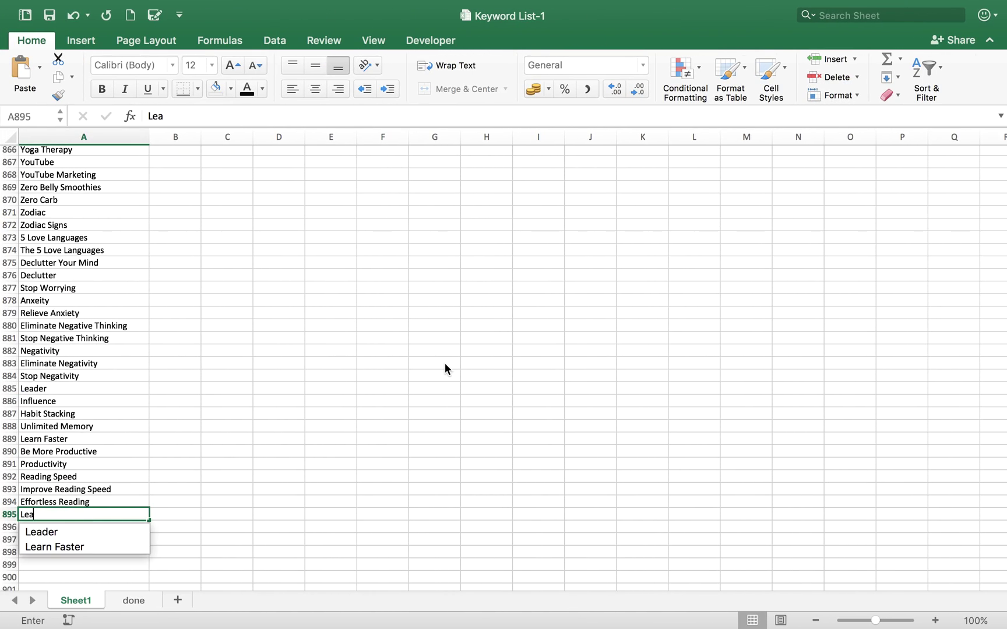
{"action": "key", "text": "BackSpace"}
{"action": "key", "text": "Return"}
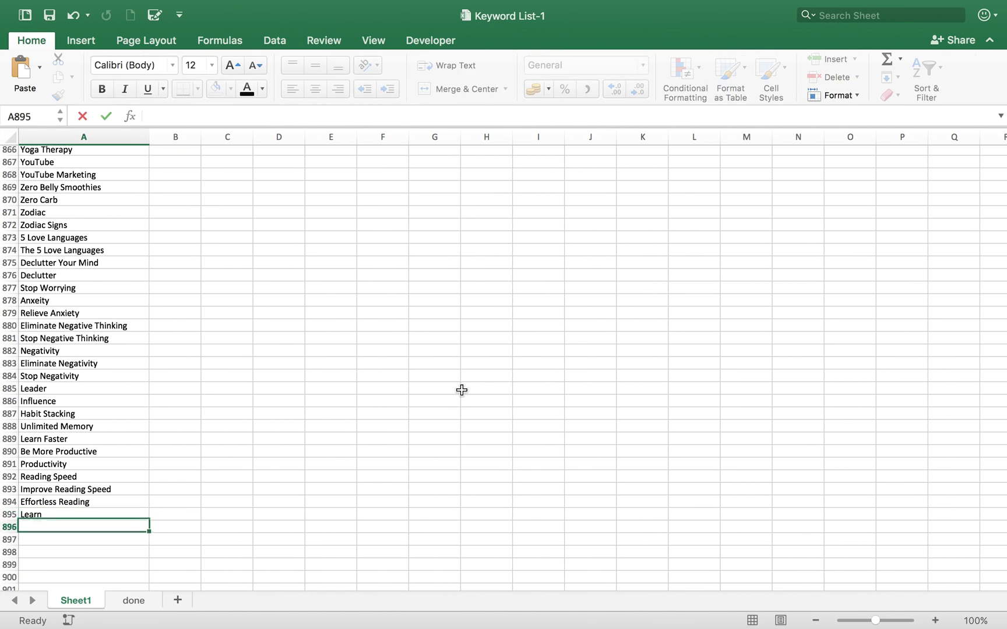
Recheck the third related book's title in Chrome and add the keyword "Cognitive Psychology" in cell A896 of the Excel list.
{"action": "key", "text": "super+Tab"}
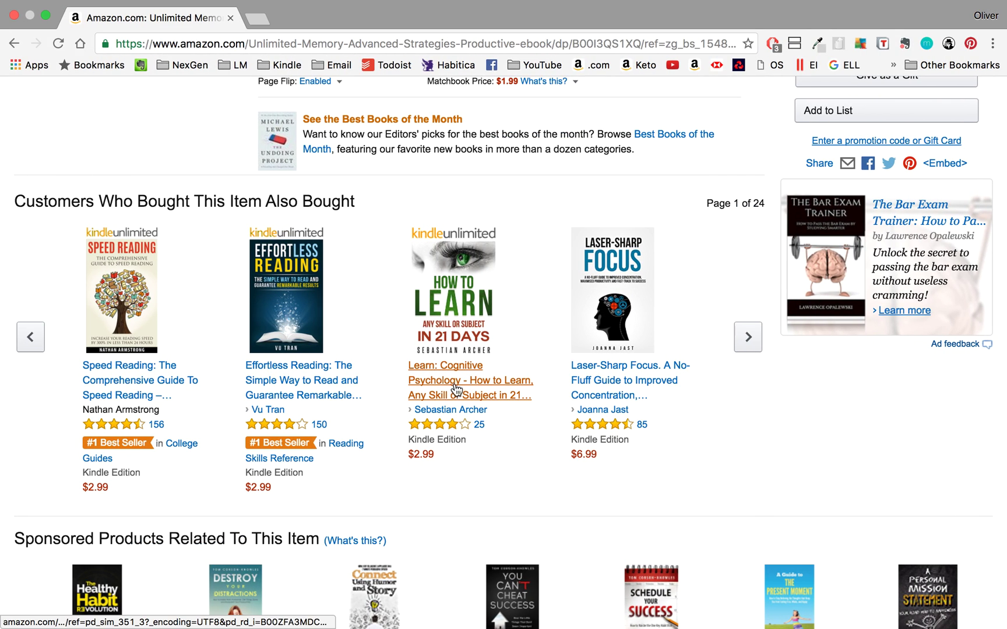
{"action": "key", "text": "super+Tab"}
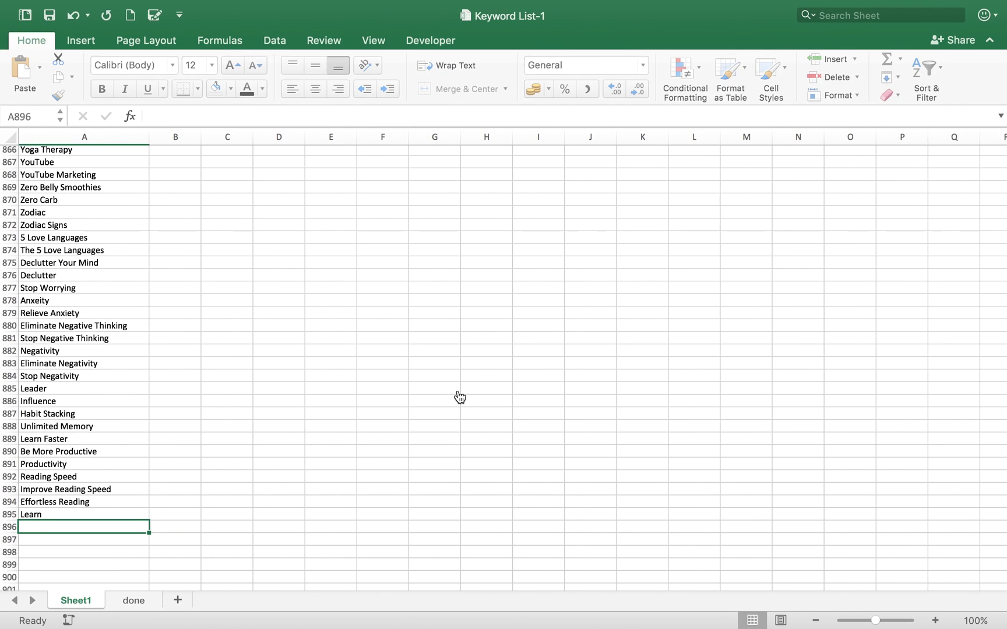
{"action": "type", "text": "Cogniti"}
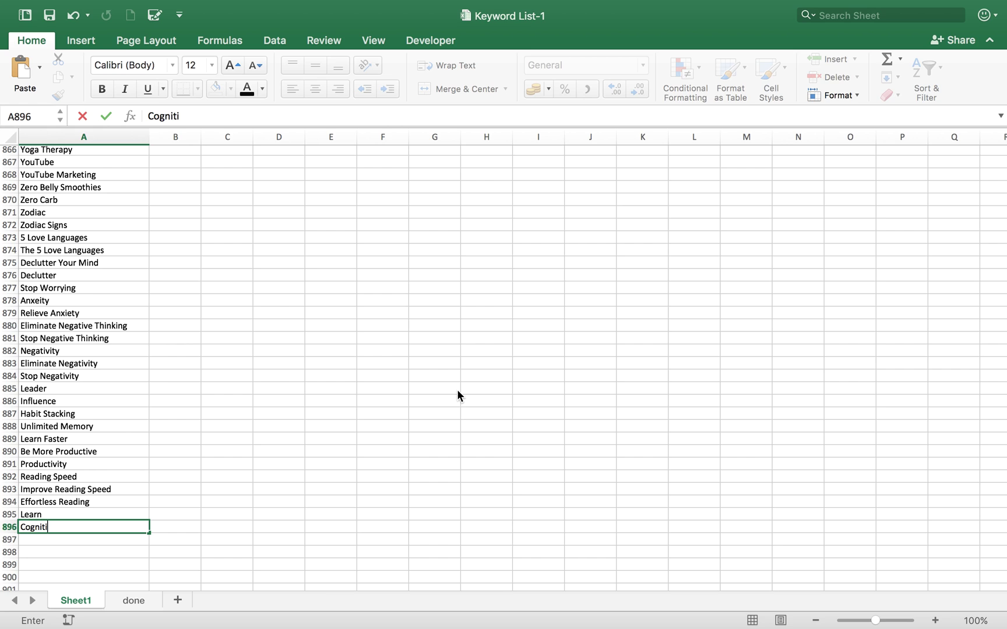
{"action": "type", "text": "ve Phy"}
{"action": "key", "text": "BackSpace"}
{"action": "key", "text": "BackSpace"}
{"action": "type", "text": "sychologu"}
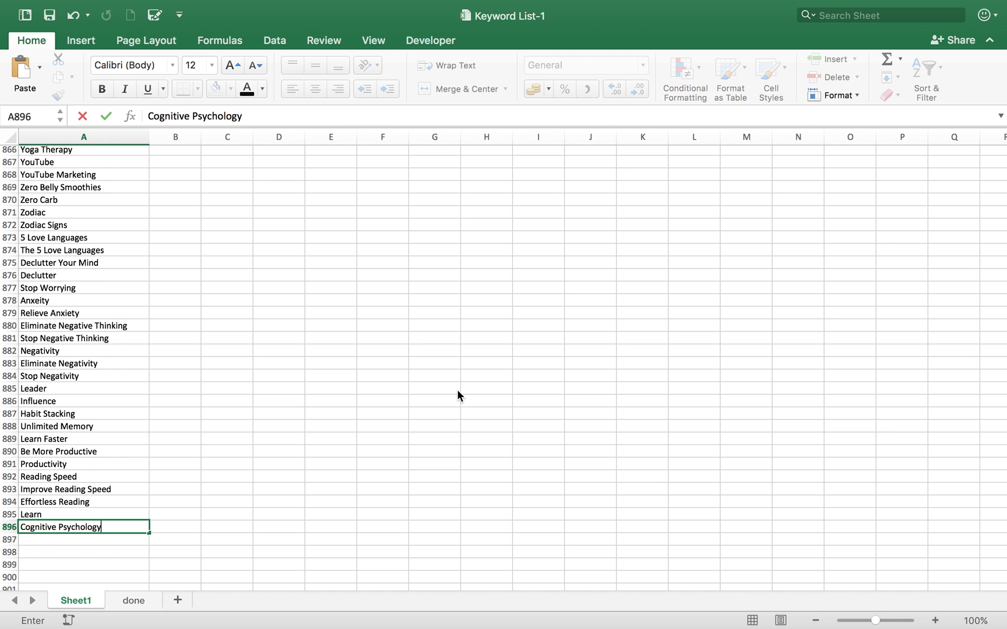
{"action": "key", "text": "Return"}
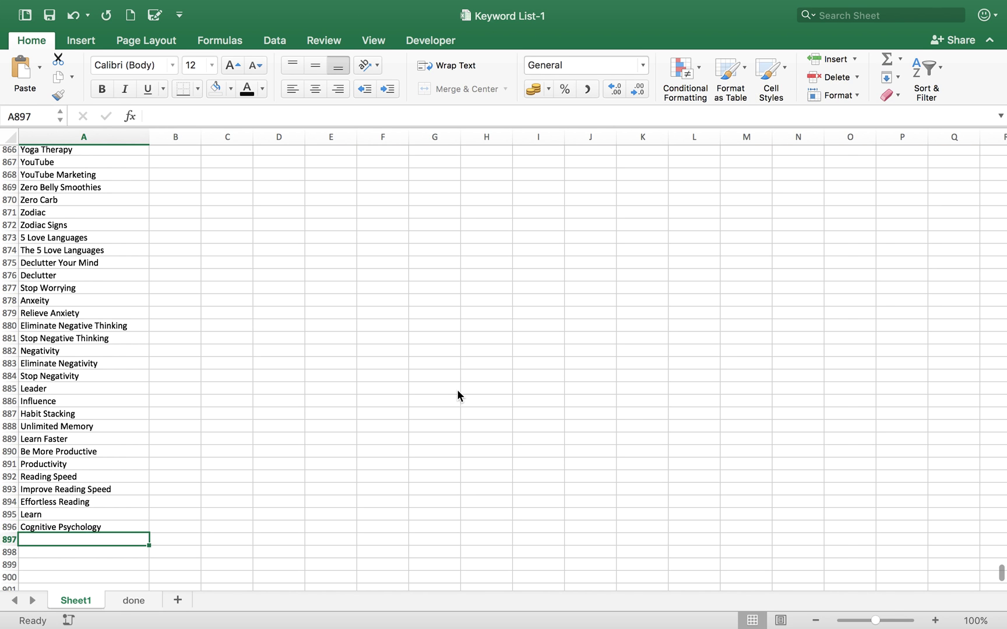
Switch to Amazon in Chrome and open the related book "Learn: Cognitive Psychology" in a new tab.
{"action": "key", "text": "super+Tab"}
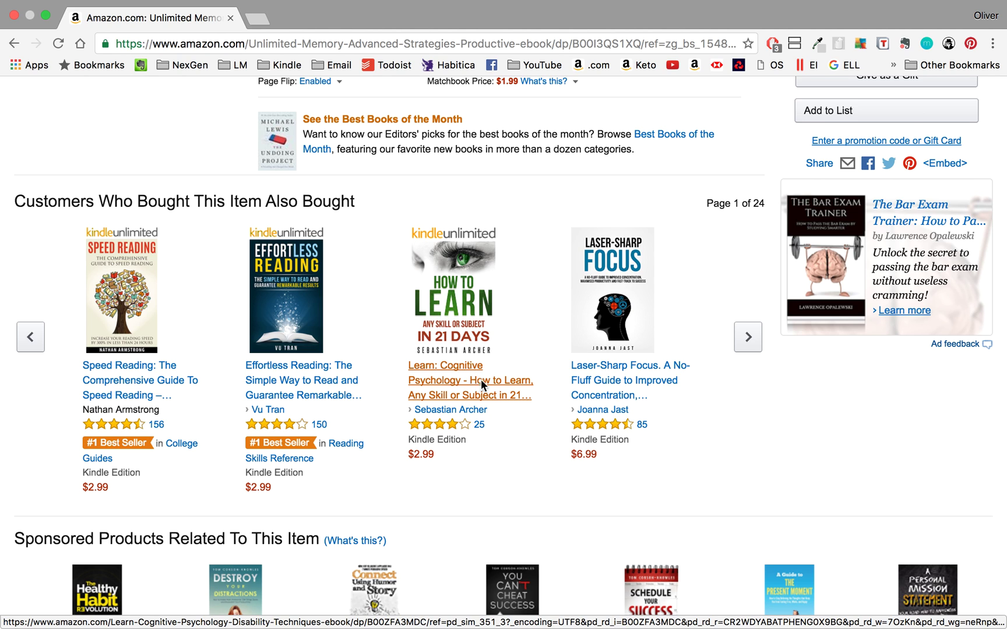
{"action": "right_click", "coordinate": [480, 378]}
{"action": "left_click", "coordinate": [489, 357]}
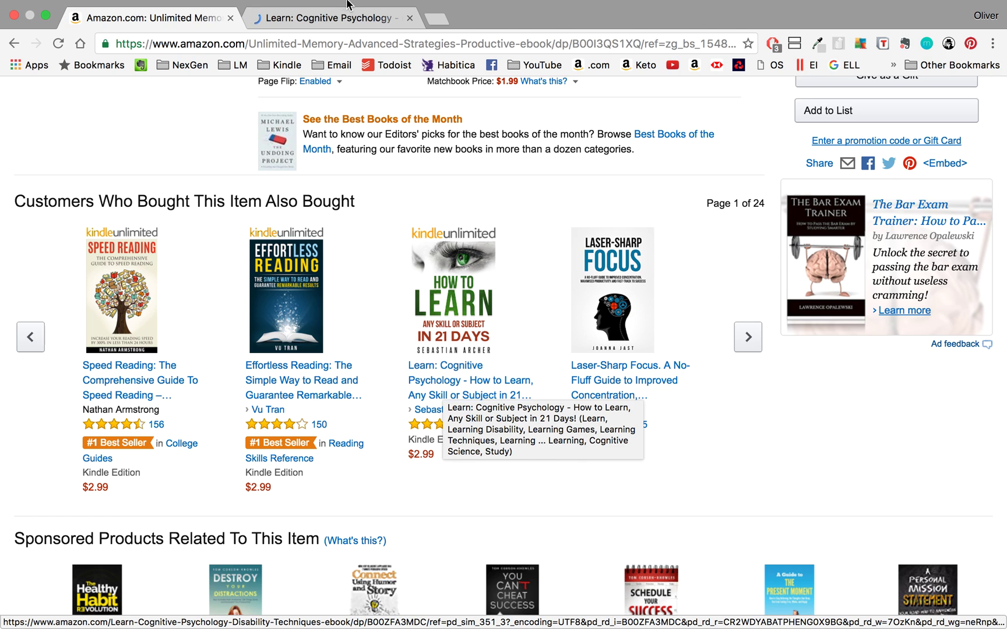
{"action": "left_click", "coordinate": [306, 36]}
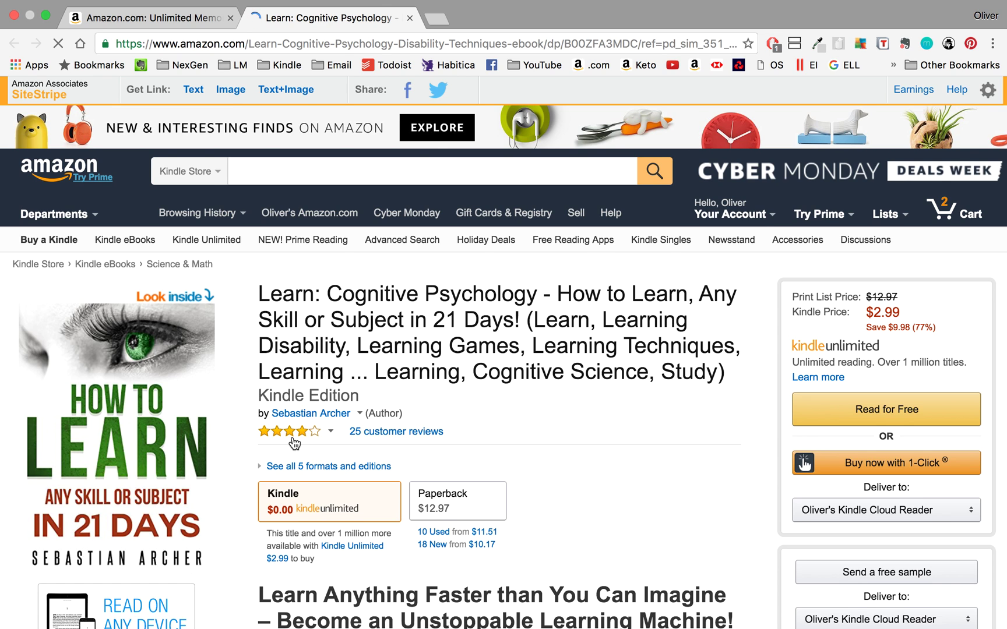
Look through the book's description, related titles, product details with best seller categories, and customer reviews for keyword ideas.
{"action": "scroll", "coordinate": [434, 326], "scroll_direction": "down", "scroll_amount": 3}
{"action": "left_click", "coordinate": [483, 324]}
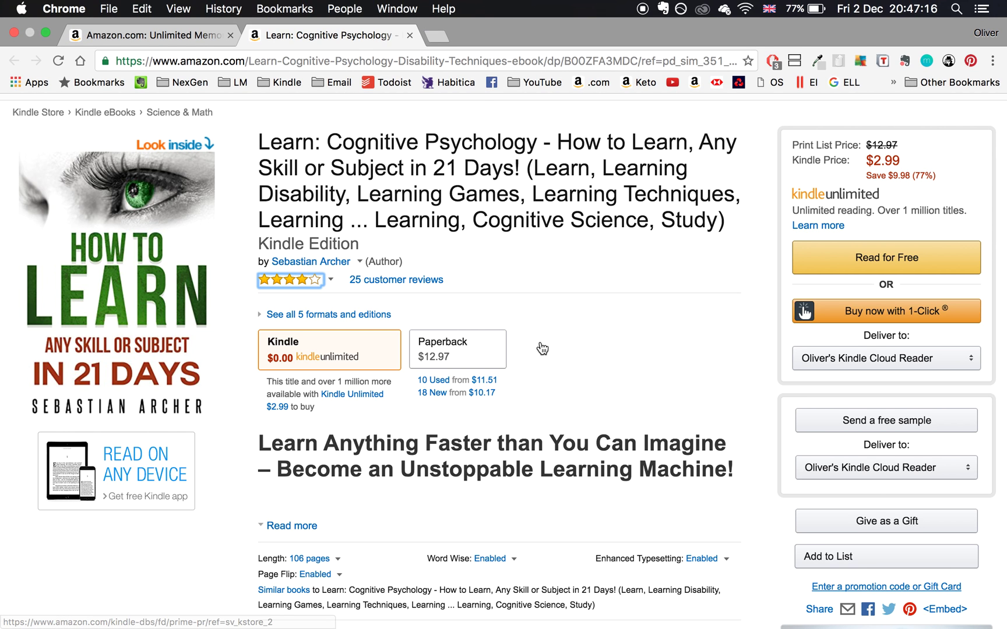
{"action": "scroll", "coordinate": [636, 281], "scroll_direction": "down", "scroll_amount": 5}
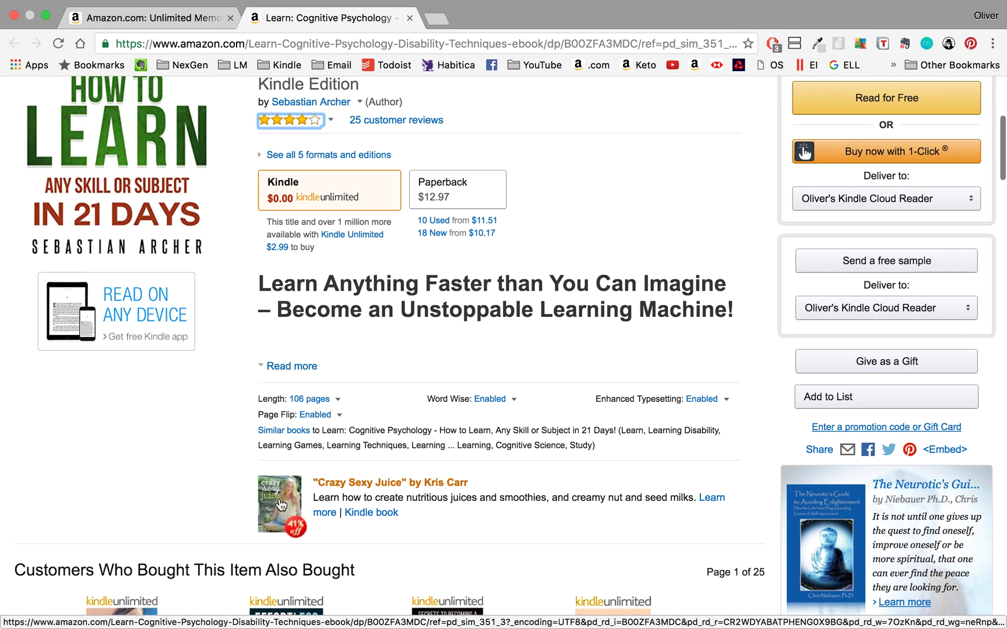
{"action": "scroll", "coordinate": [280, 502], "scroll_direction": "down", "scroll_amount": 8}
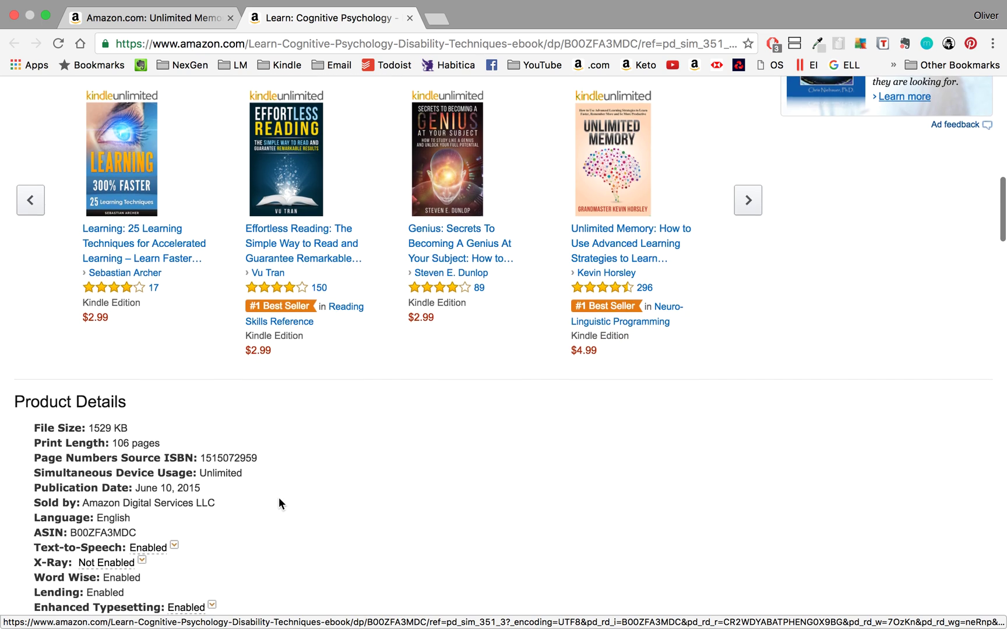
{"action": "scroll", "coordinate": [279, 502], "scroll_direction": "down", "scroll_amount": 5}
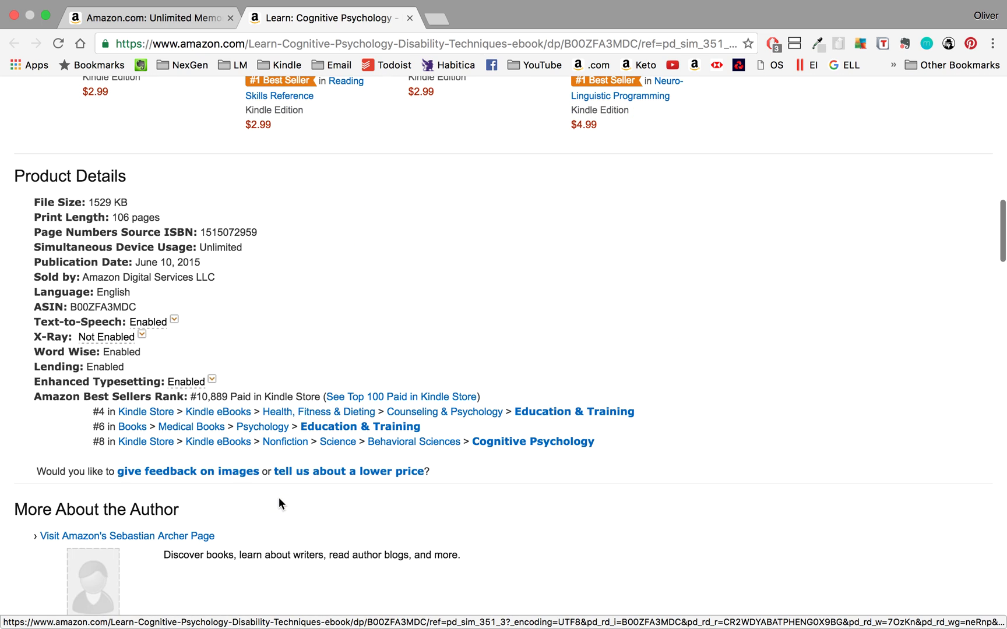
{"action": "scroll", "coordinate": [278, 503], "scroll_direction": "down", "scroll_amount": 3}
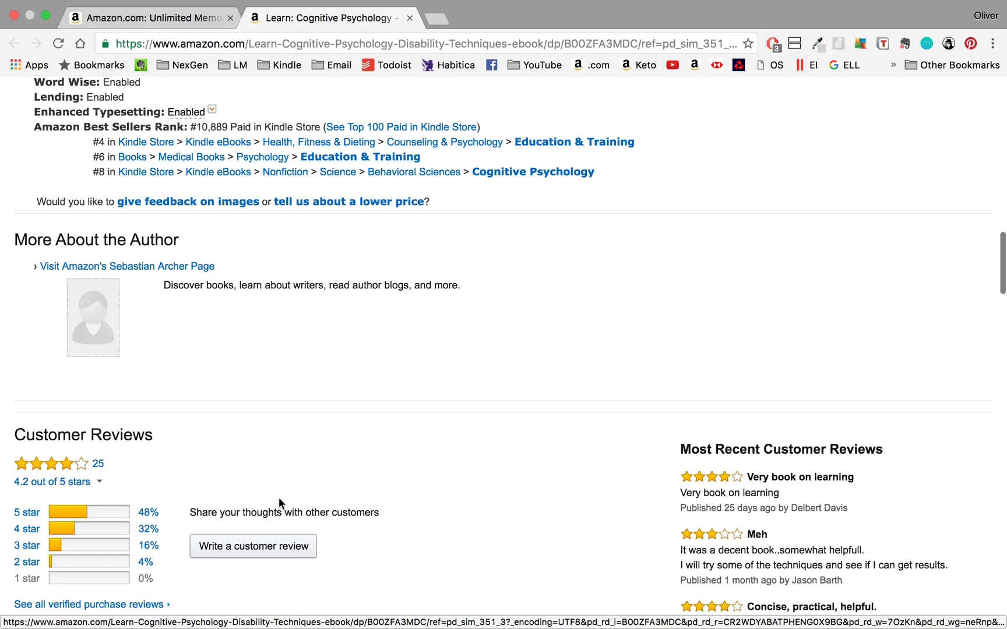
{"action": "scroll", "coordinate": [279, 497], "scroll_direction": "down", "scroll_amount": 11}
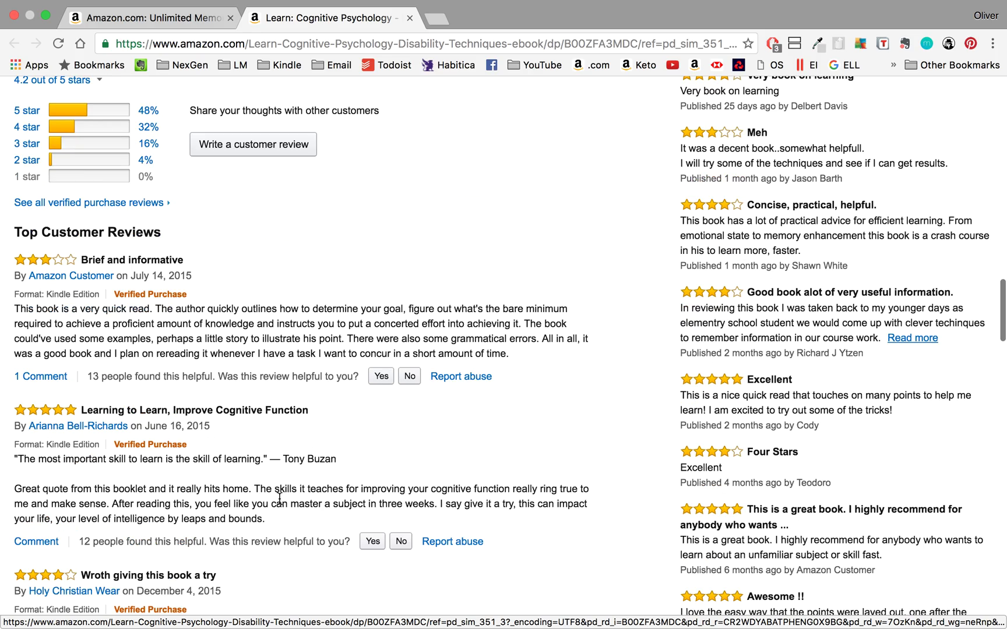
{"action": "scroll", "coordinate": [279, 499], "scroll_direction": "down", "scroll_amount": 20}
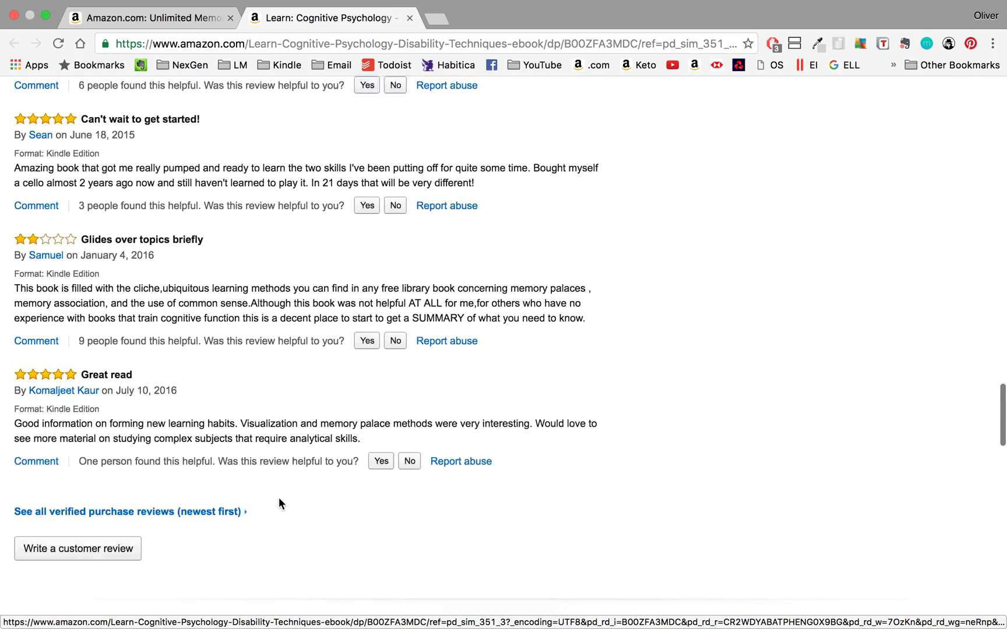
Look through the giveaway section, the titles customers also buy and the book's full title for keyword ideas.
{"action": "scroll", "coordinate": [278, 495], "scroll_direction": "up", "scroll_amount": 5}
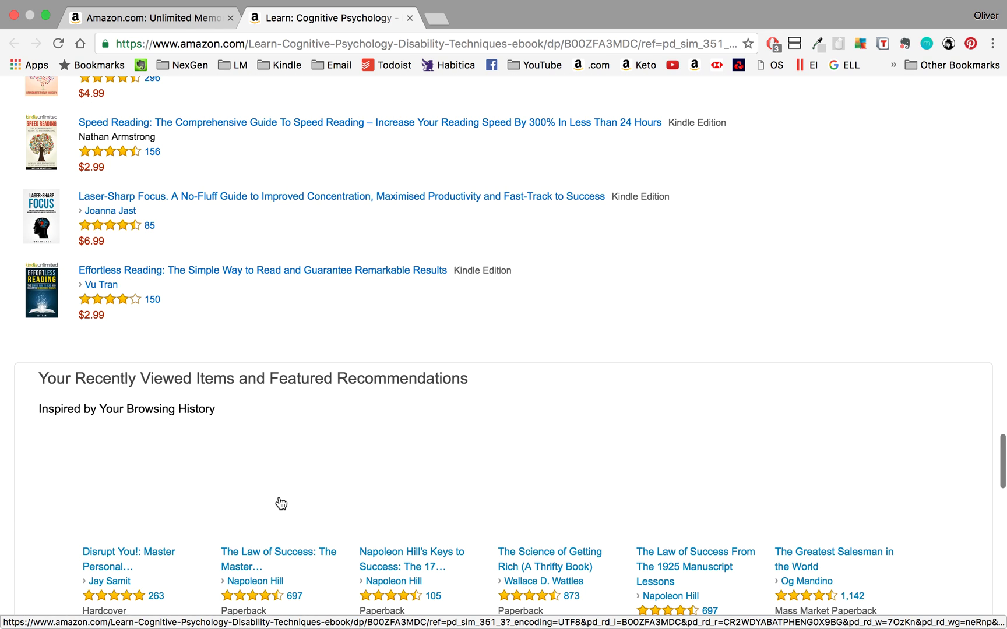
{"action": "scroll", "coordinate": [281, 503], "scroll_direction": "up", "scroll_amount": 2}
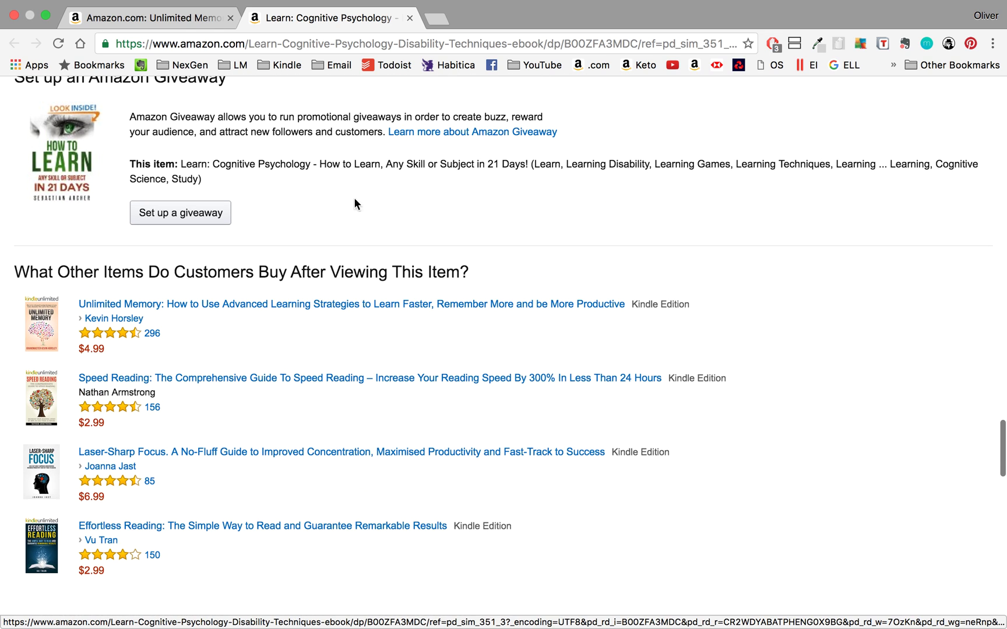
{"action": "scroll", "coordinate": [397, 168], "scroll_direction": "up", "scroll_amount": 2}
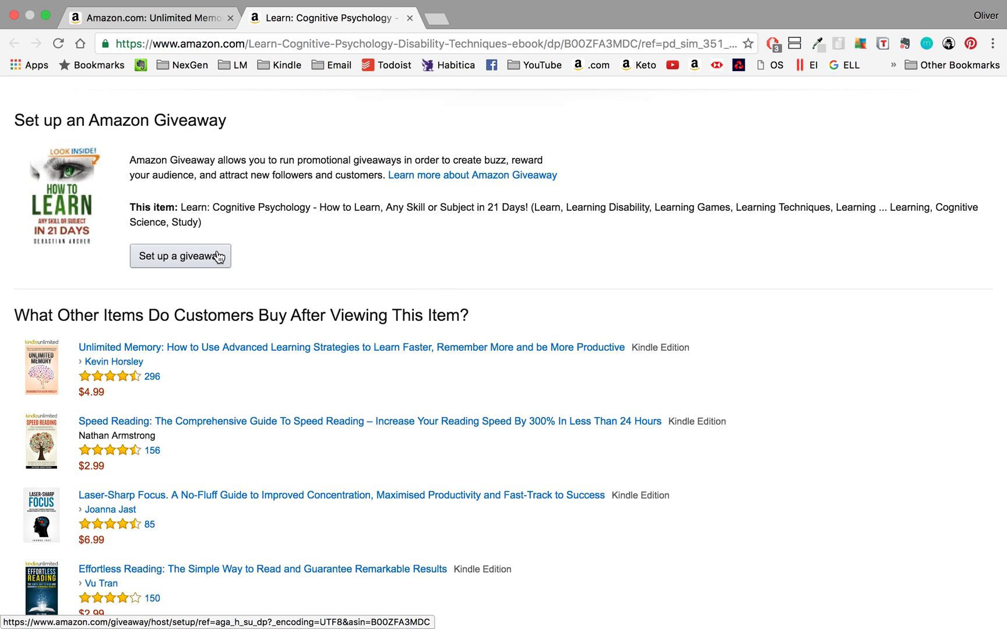
{"action": "scroll", "coordinate": [411, 279], "scroll_direction": "down", "scroll_amount": 13}
{"action": "scroll", "coordinate": [218, 251], "scroll_direction": "up", "scroll_amount": 9}
{"action": "scroll", "coordinate": [216, 247], "scroll_direction": "up", "scroll_amount": 8}
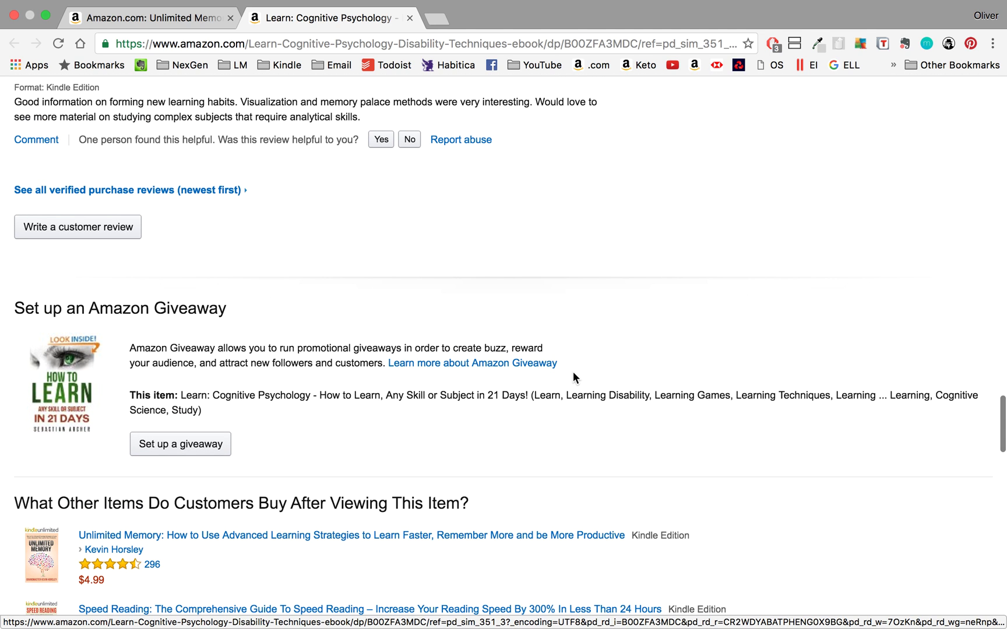
{"action": "scroll", "coordinate": [495, 410], "scroll_direction": "up", "scroll_amount": 1}
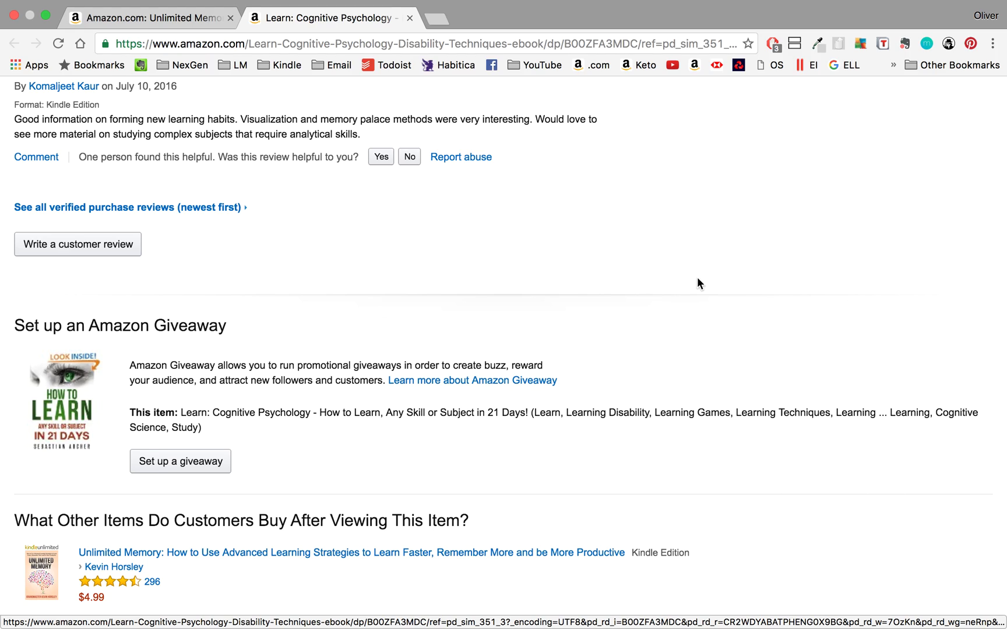
{"action": "scroll", "coordinate": [561, 301], "scroll_direction": "up", "scroll_amount": 20}
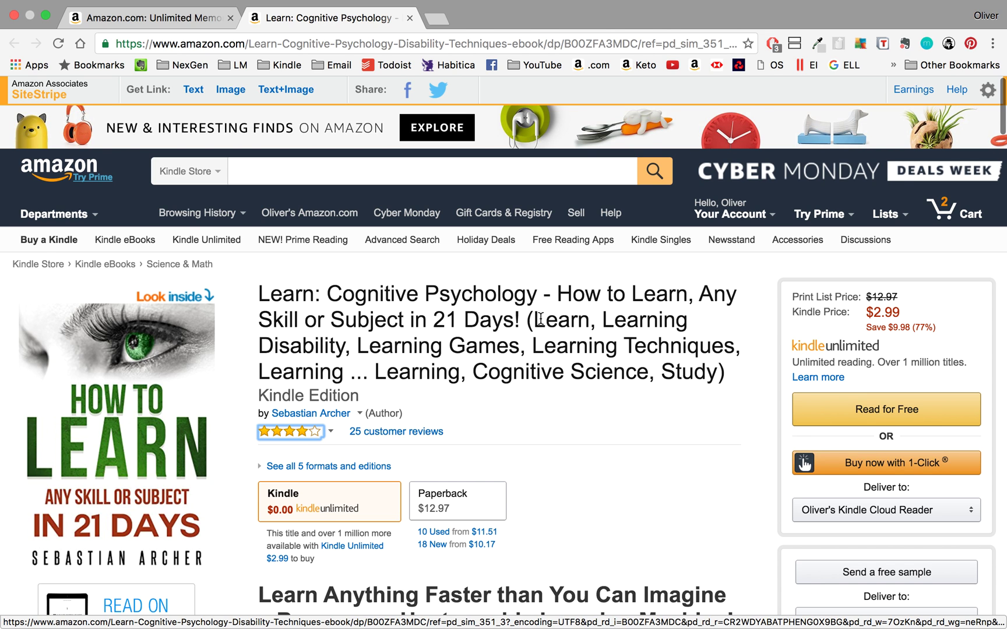
Switch to the Excel keyword list and add the keyword "Learning Disability" in cell A897.
{"action": "key", "text": "ctrl+Right"}
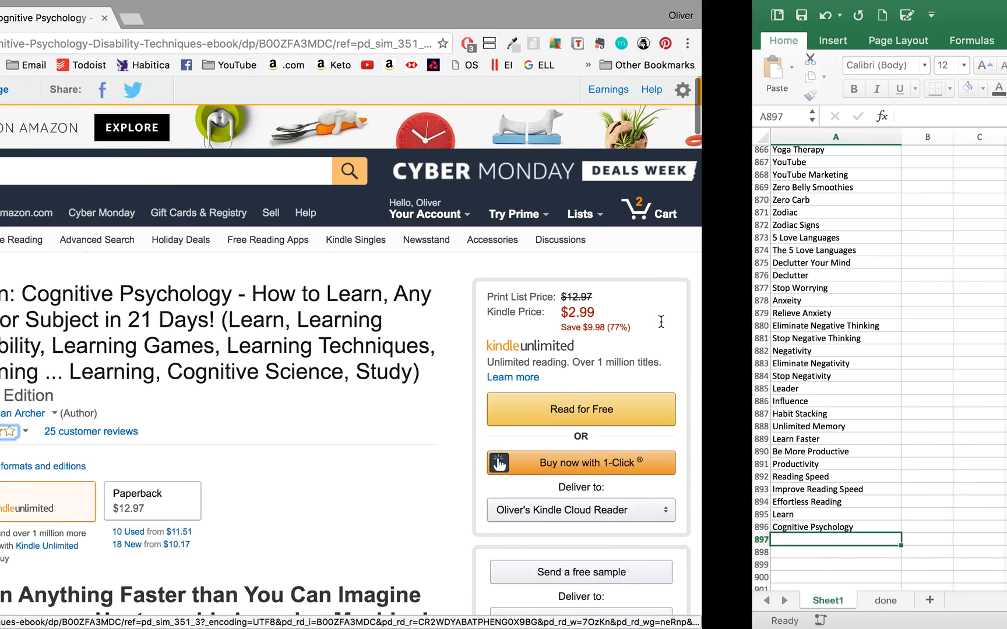
{"action": "type", "text": "Learning Di"}
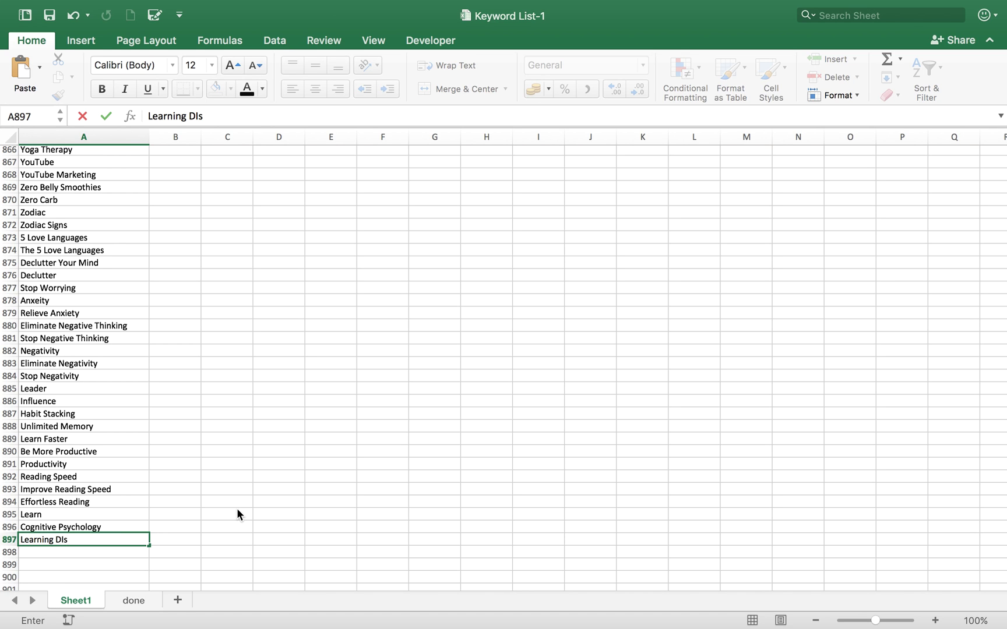
{"action": "key", "text": "BackSpace"}
{"action": "key", "text": "BackSpace"}
{"action": "type", "text": "isabilit"}
{"action": "key", "text": "Return"}
Recheck the book's title in Chrome and add the keyword "Learning Games" in cell A898 of the Excel list.
{"action": "key", "text": "super+Tab"}
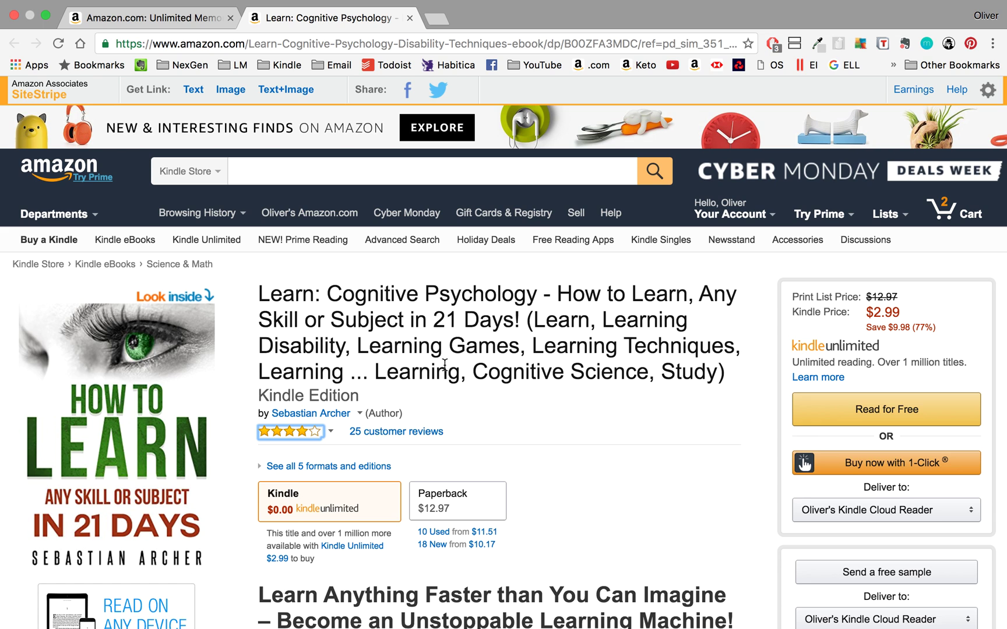
{"action": "key", "text": "super+Tab"}
{"action": "type", "text": "earning"}
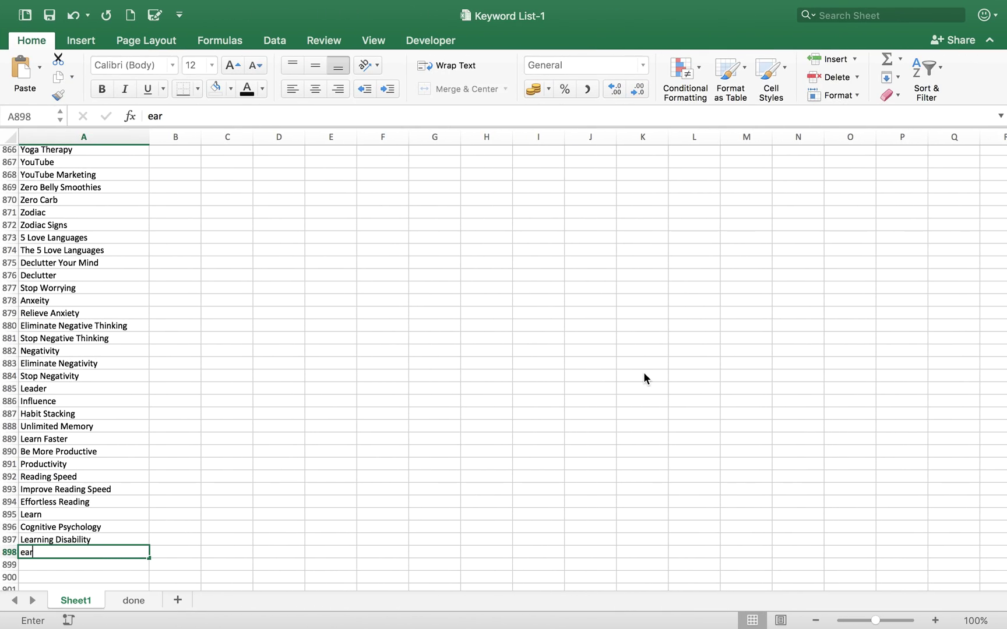
{"action": "key", "text": "BackSpace"}
{"action": "key", "text": "BackSpace"}
{"action": "key", "text": "BackSpace"}
{"action": "key", "text": "BackSpace"}
{"action": "key", "text": "BackSpace"}
{"action": "key", "text": "BackSpace"}
{"action": "type", "text": "arn"}
{"action": "key", "text": "BackSpace"}
{"action": "key", "text": "BackSpace"}
{"action": "key", "text": "BackSpace"}
{"action": "key", "text": "BackSpace"}
{"action": "type", "text": "Leanin"}
{"action": "key", "text": "BackSpace"}
{"action": "key", "text": "BackSpace"}
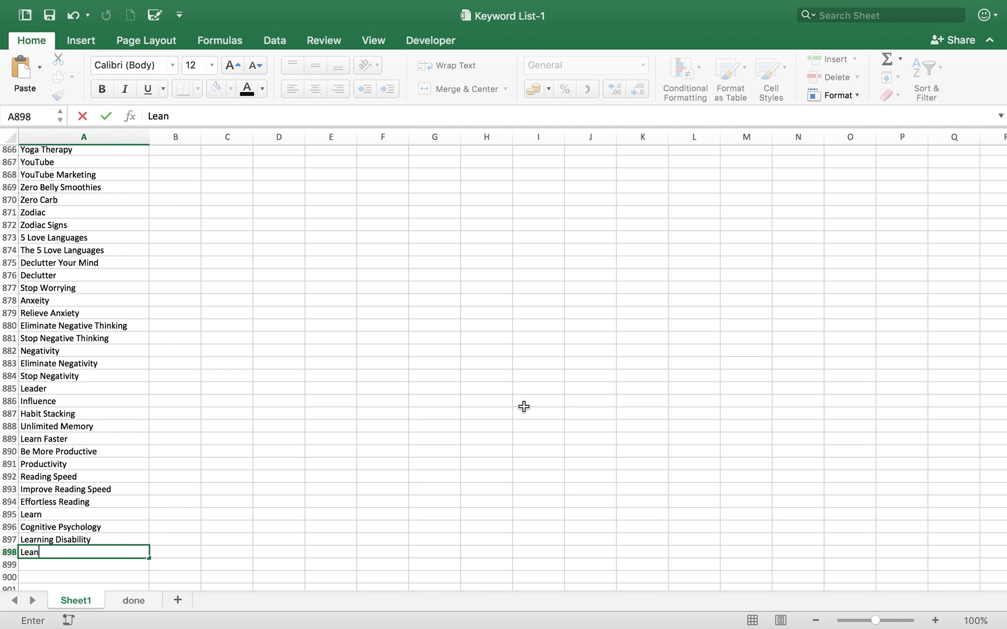
{"action": "key", "text": "BackSpace"}
{"action": "type", "text": "rning Gam"}
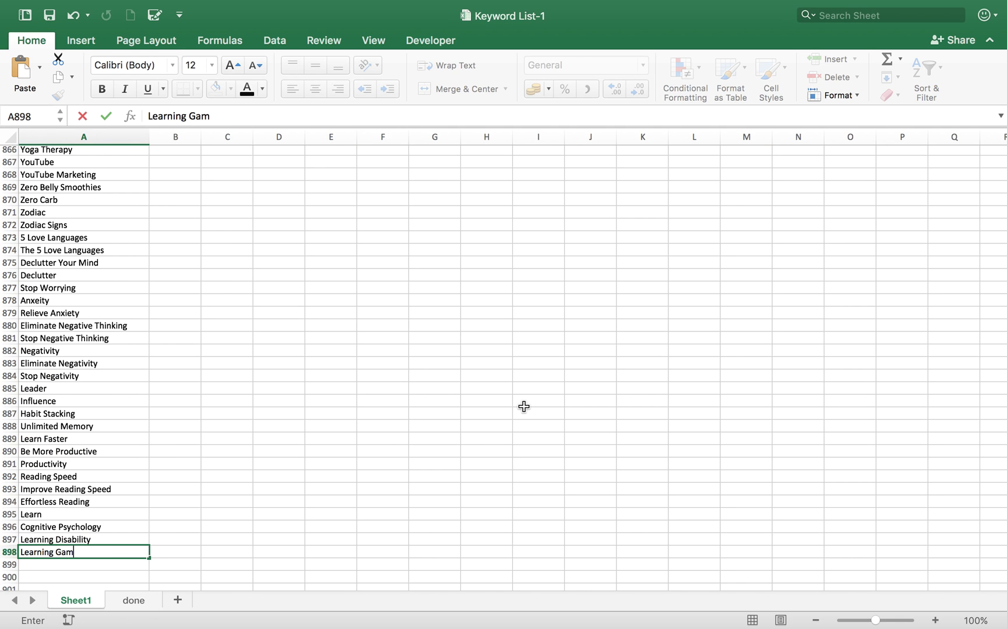
{"action": "type", "text": "es"}
{"action": "key", "text": "Return"}
Add the keyword "Learning Techniques" in cell A899.
{"action": "type", "text": "Leanr"}
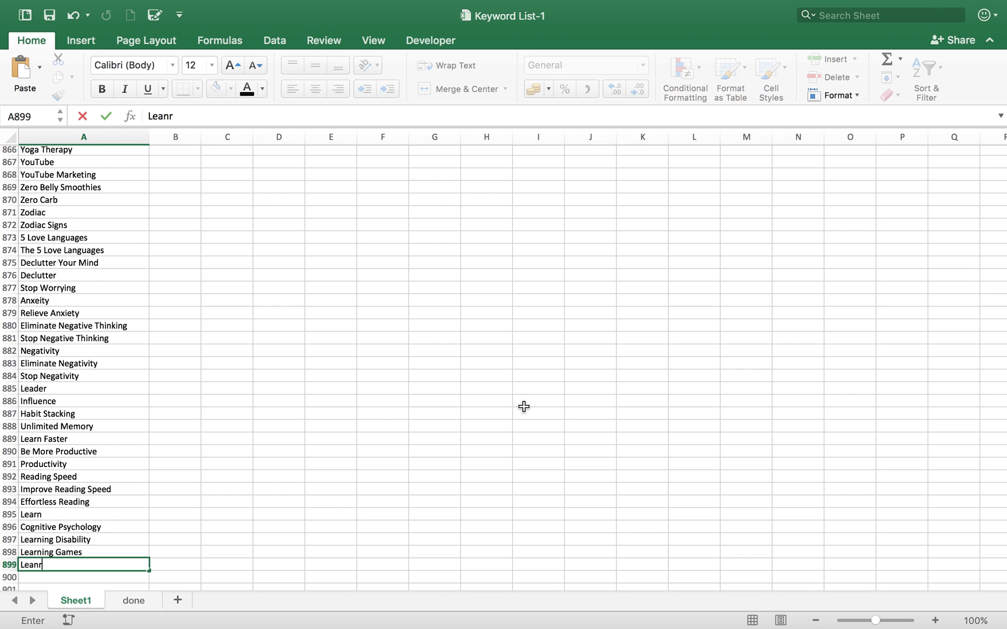
{"action": "key", "text": "BackSpace"}
{"action": "type", "text": "rning"}
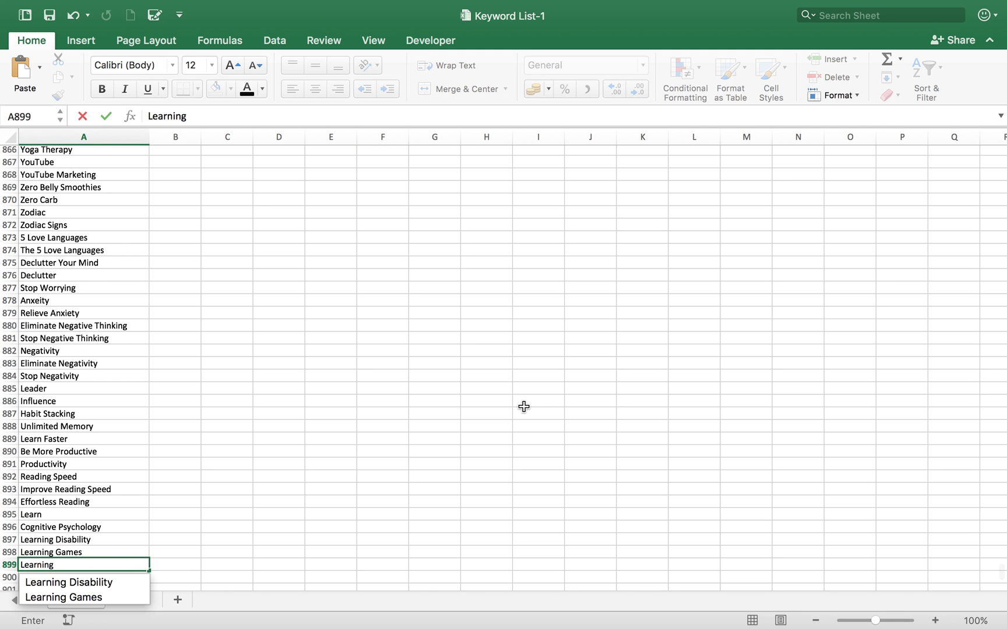
{"action": "type", "text": " Techniques"}
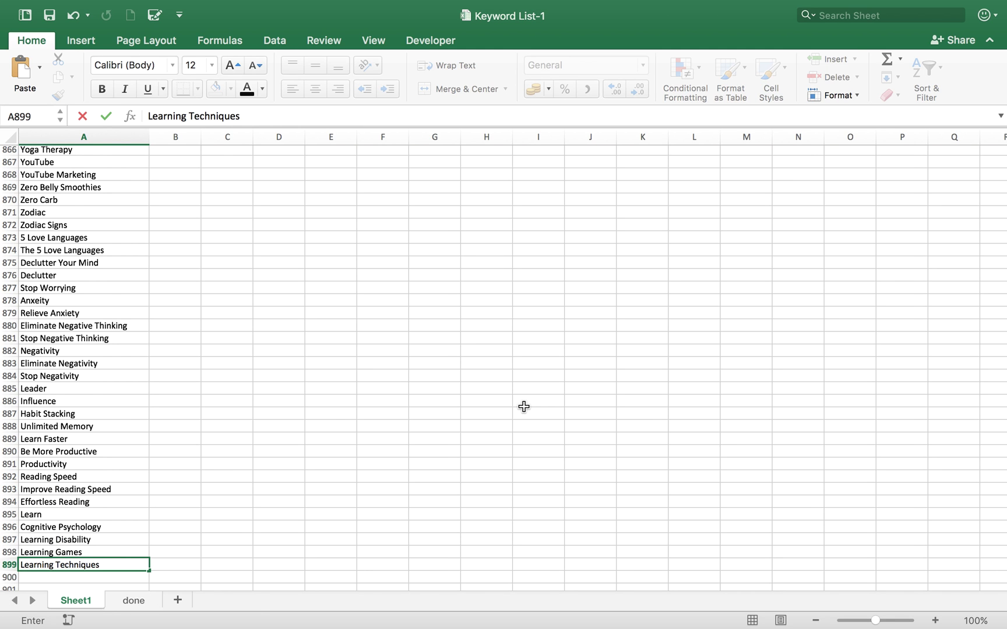
{"action": "key", "text": "Return"}
{"action": "key", "text": "super+Tab"}
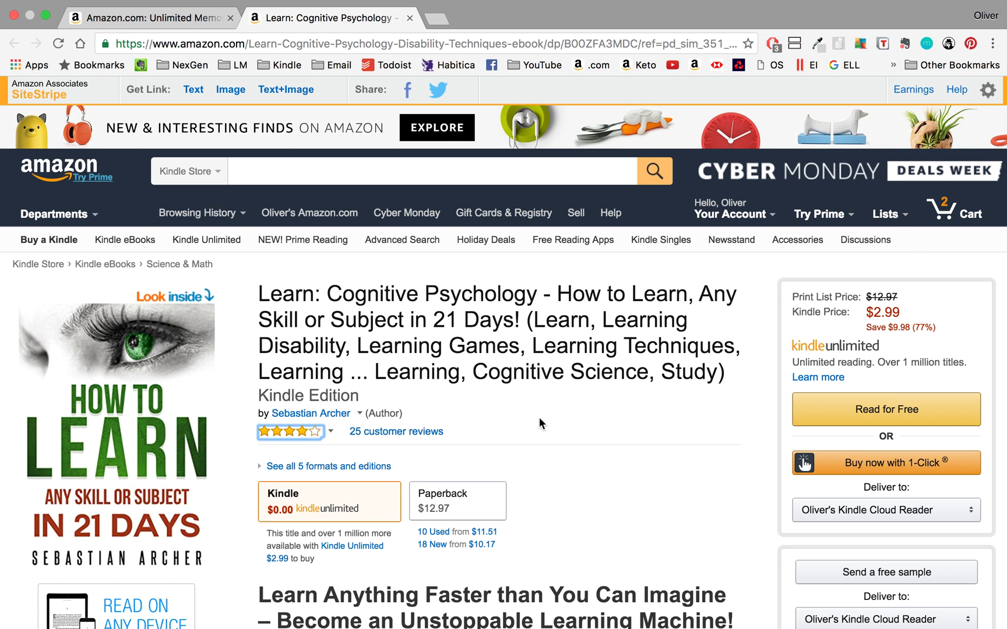
{"action": "key", "text": "super+Tab"}
{"action": "type", "text": "Learning"}
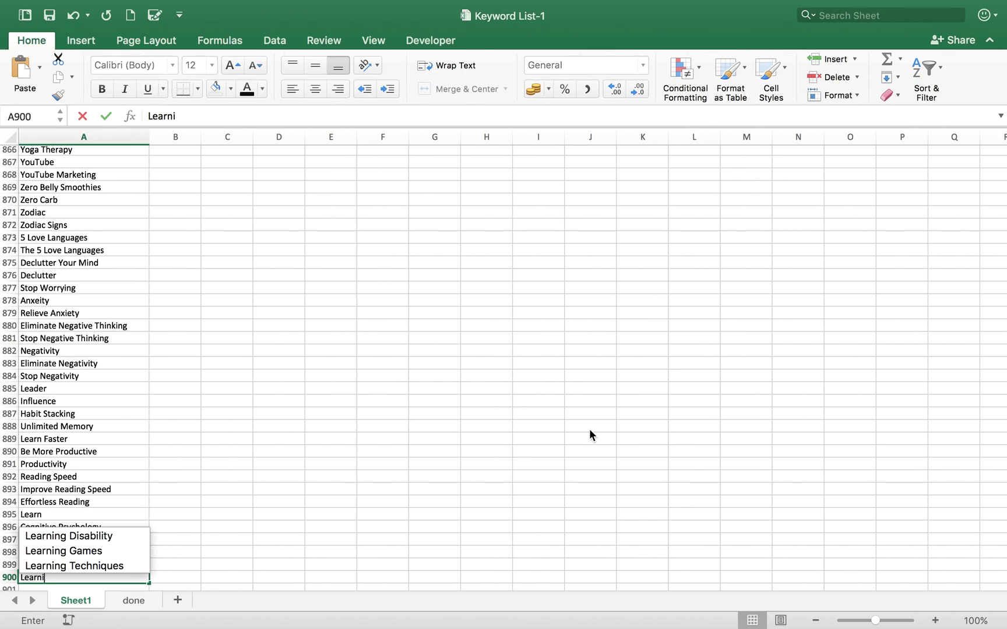
{"action": "key", "text": "Return"}
{"action": "key", "text": "super+z"}
Recheck the book's title in Chrome and add the keyword "Cognitive Science" in cell A900 of the Excel list.
{"action": "key", "text": "super+Tab"}
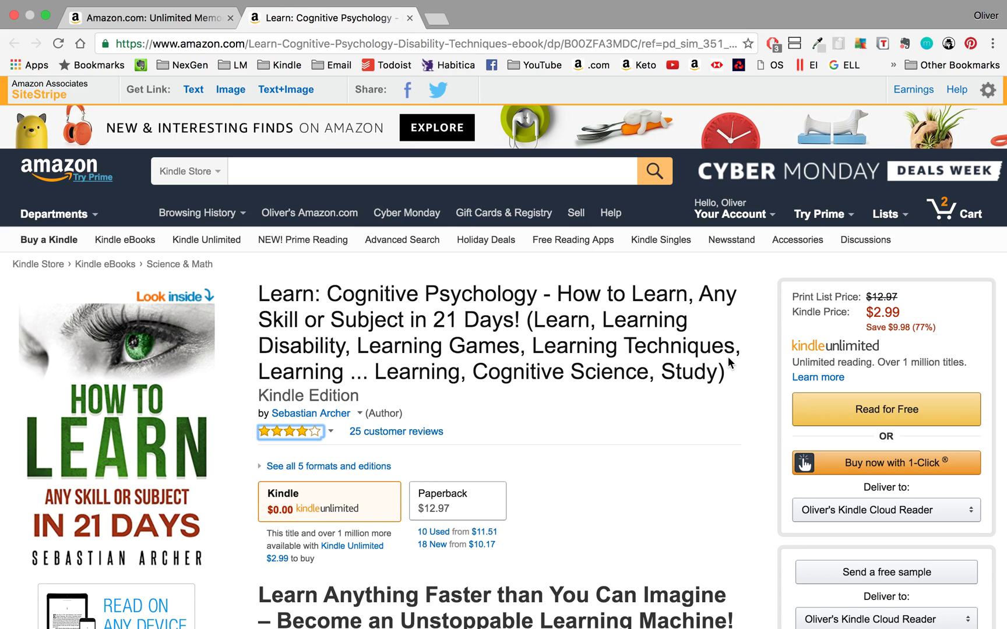
{"action": "key", "text": "super+Tab"}
{"action": "type", "text": "Con"}
{"action": "key", "text": "BackSpace"}
{"action": "type", "text": "gnit"}
{"action": "key", "text": "Delete"}
{"action": "type", "text": "ive "}
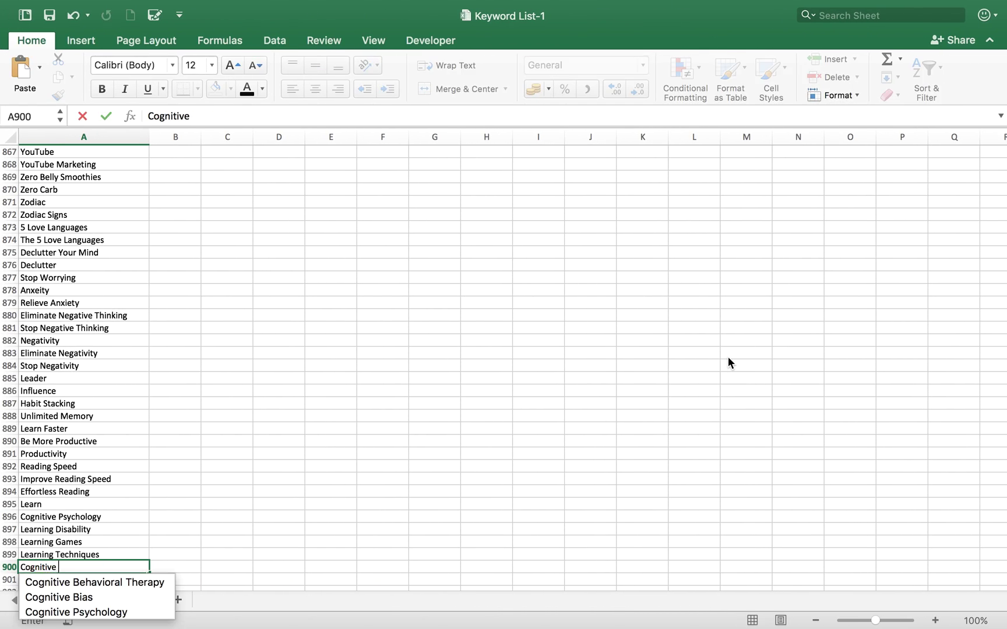
{"action": "type", "text": "Science"}
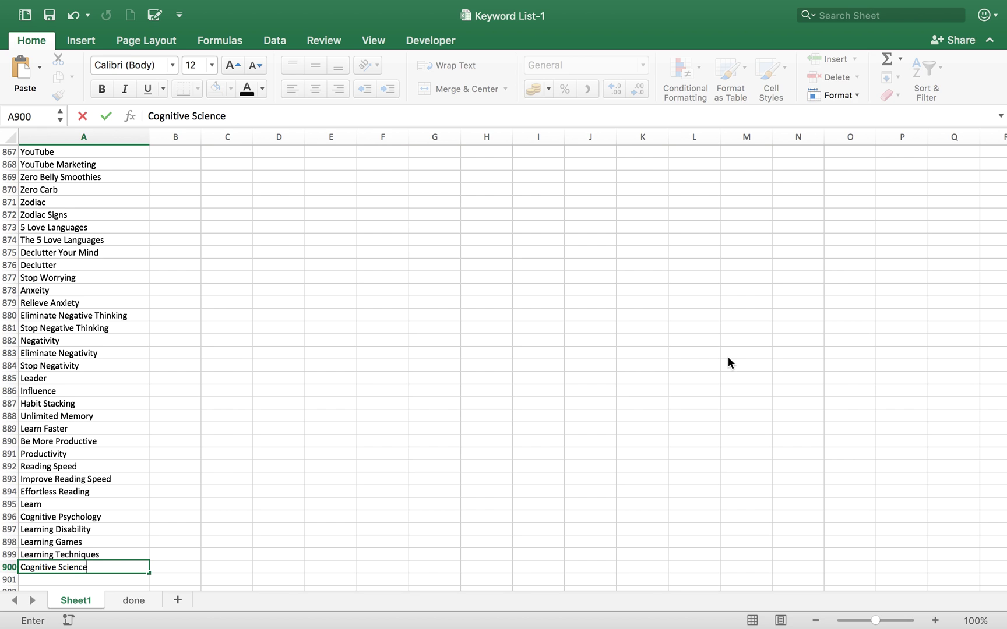
{"action": "key", "text": "Return"}
Add the keywords "Study" in cell A901 and "Studying" in cell A902.
{"action": "type", "text": "Study"}
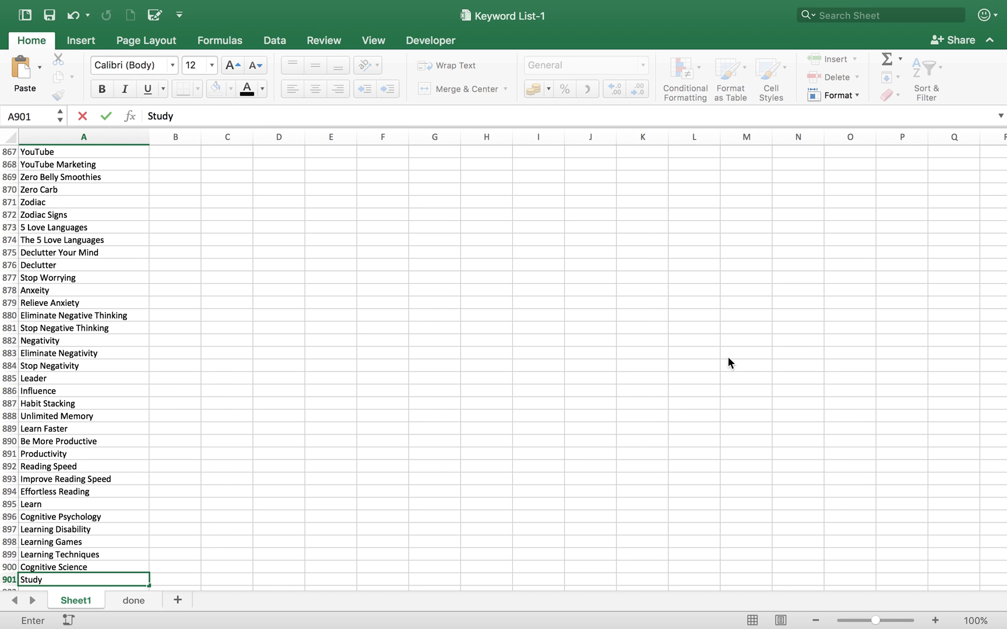
{"action": "key", "text": "Return"}
{"action": "type", "text": "St"}
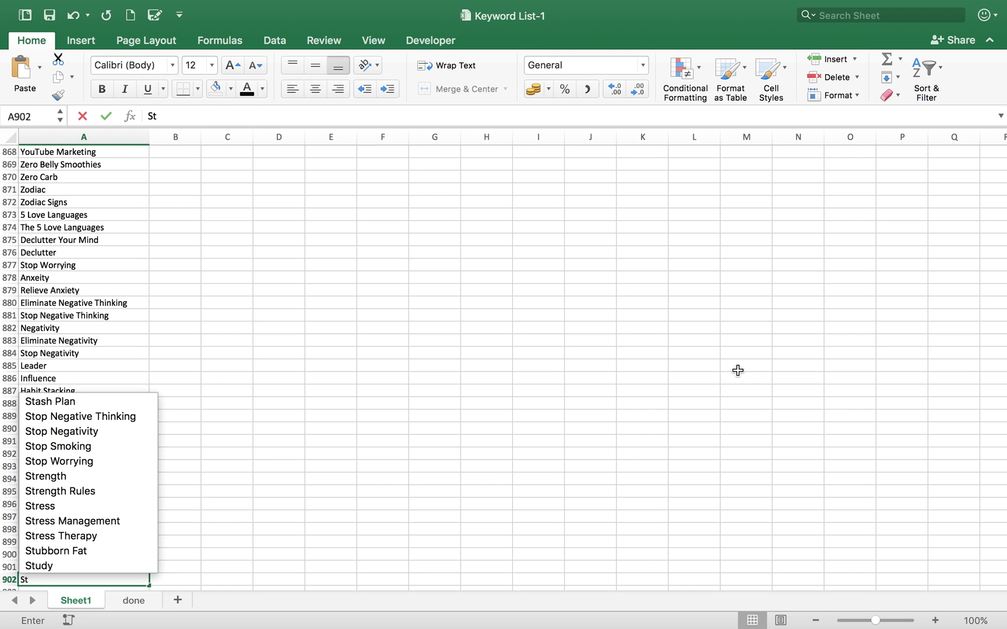
{"action": "type", "text": "udying"}
{"action": "key", "text": "Return"}
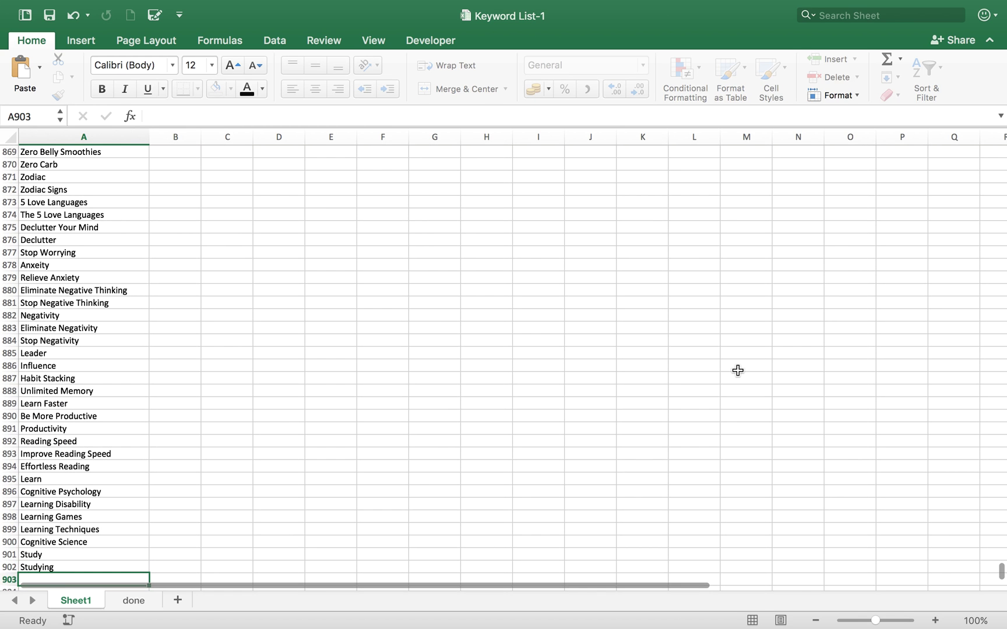
Add the keywords "Student" in cell A903 and "Students" in cell A904.
{"action": "scroll", "coordinate": [389, 437], "scroll_direction": "down", "scroll_amount": 5}
{"action": "scroll", "coordinate": [390, 436], "scroll_direction": "down", "scroll_amount": 5}
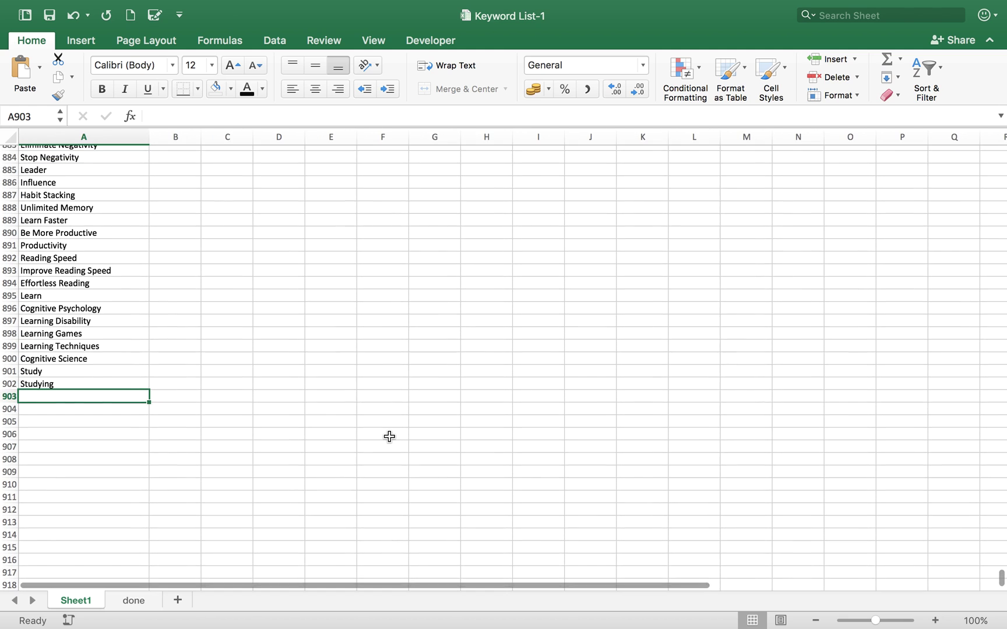
{"action": "scroll", "coordinate": [389, 437], "scroll_direction": "up", "scroll_amount": 1}
{"action": "type", "text": "tudent"}
{"action": "key", "text": "BackSpace"}
{"action": "key", "text": "BackSpace"}
{"action": "key", "text": "BackSpace"}
{"action": "key", "text": "BackSpace"}
{"action": "key", "text": "BackSpace"}
{"action": "key", "text": "BackSpace"}
{"action": "type", "text": "Student"}
{"action": "key", "text": "Return"}
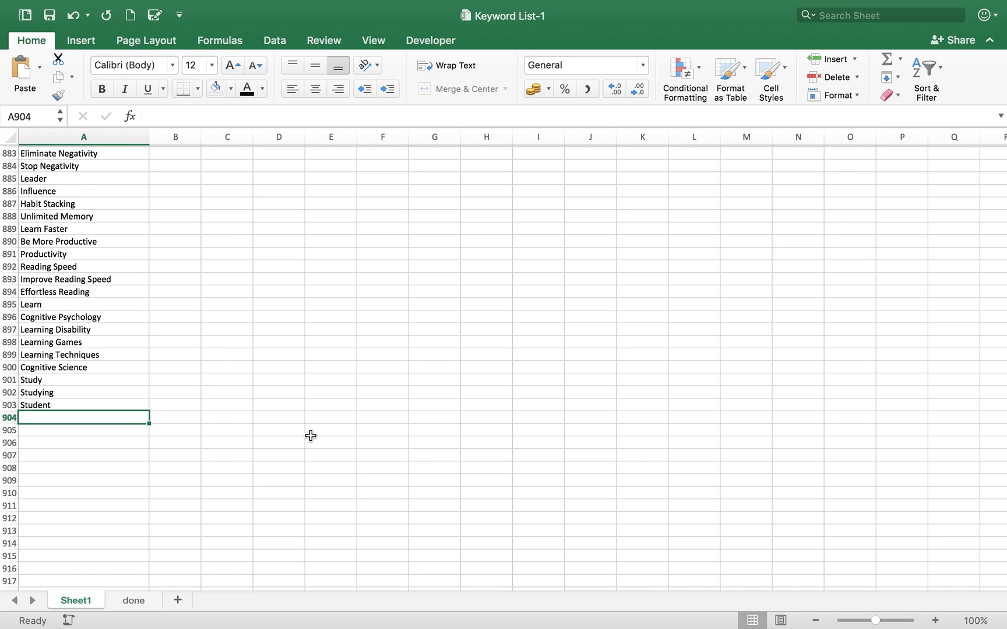
{"action": "type", "text": "Students"}
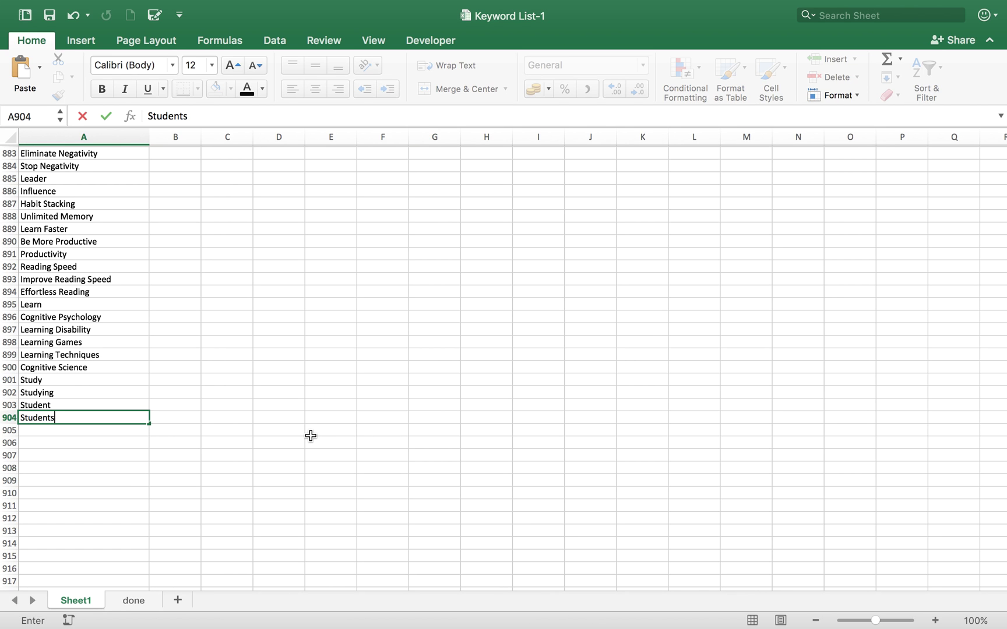
{"action": "key", "text": "Return"}
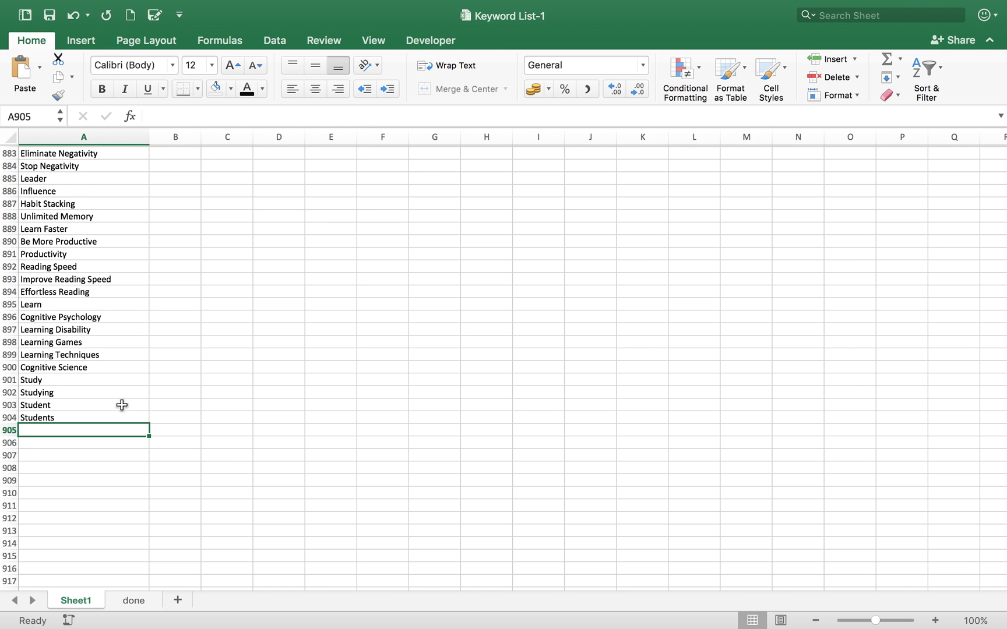
Add the keyword "Student Life" in cell A905 and select that cell.
{"action": "type", "text": "St"}
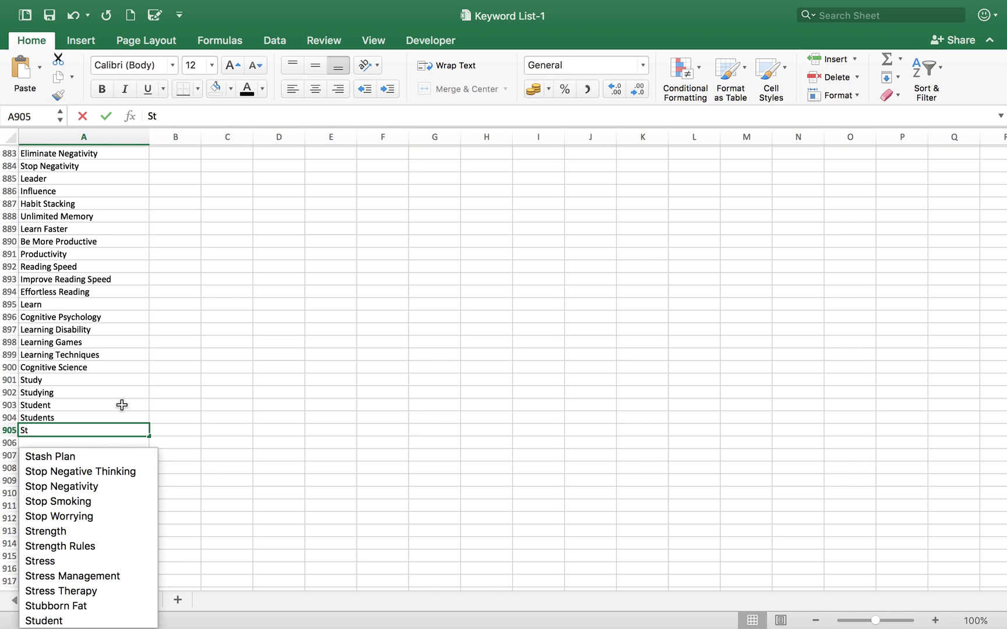
{"action": "type", "text": "udent Life"}
{"action": "key", "text": "Return"}
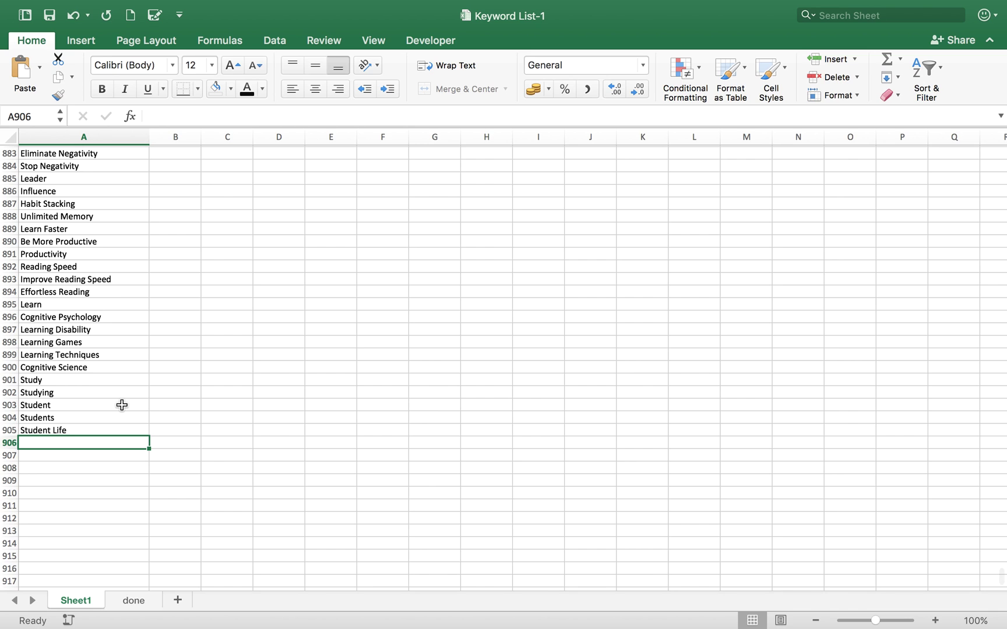
{"action": "left_click", "coordinate": [102, 429]}
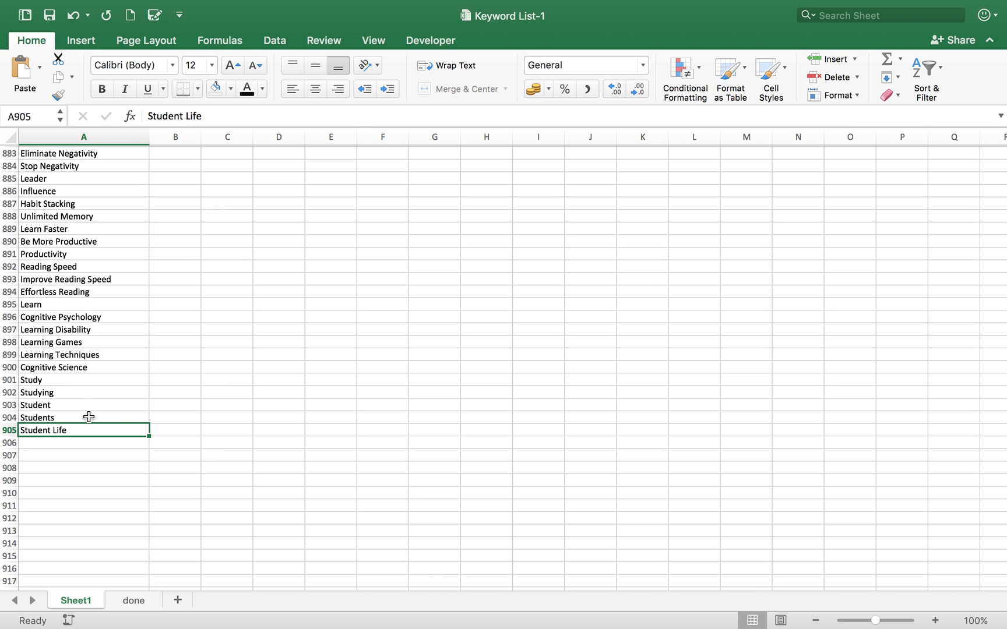
Switch to the Amazon book page in Chrome and look through its description and the also-bought titles for further keyword ideas.
{"action": "key", "text": "ctrl+Left"}
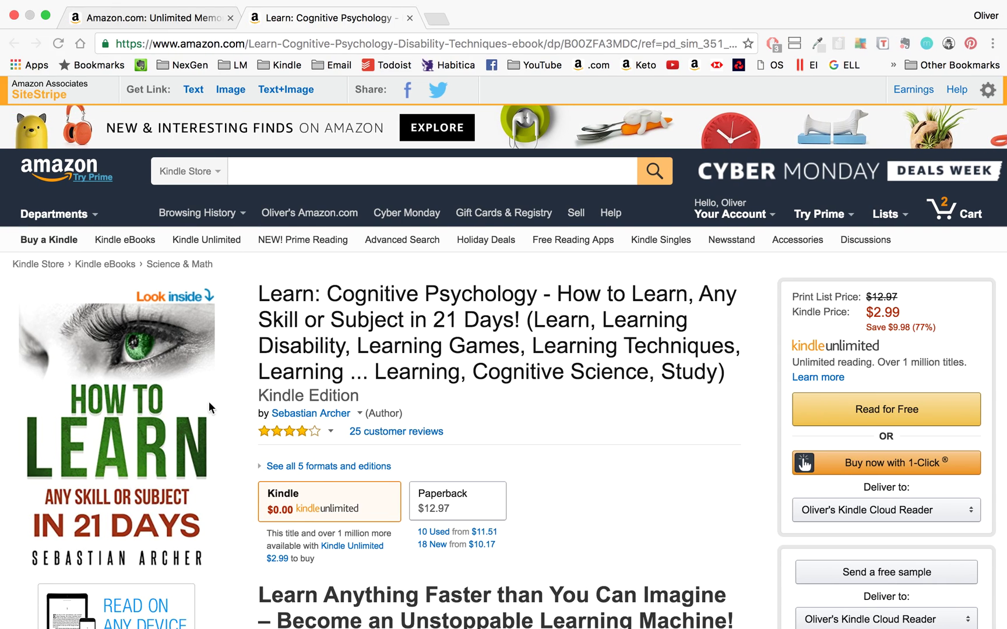
{"action": "scroll", "coordinate": [506, 427], "scroll_direction": "down", "scroll_amount": 3}
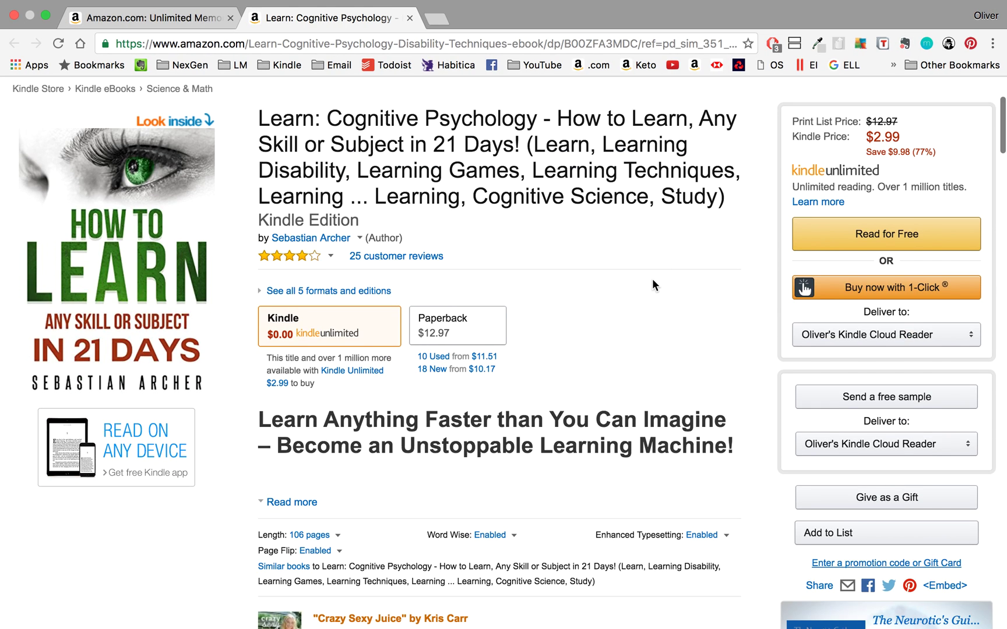
{"action": "scroll", "coordinate": [652, 280], "scroll_direction": "down", "scroll_amount": 3}
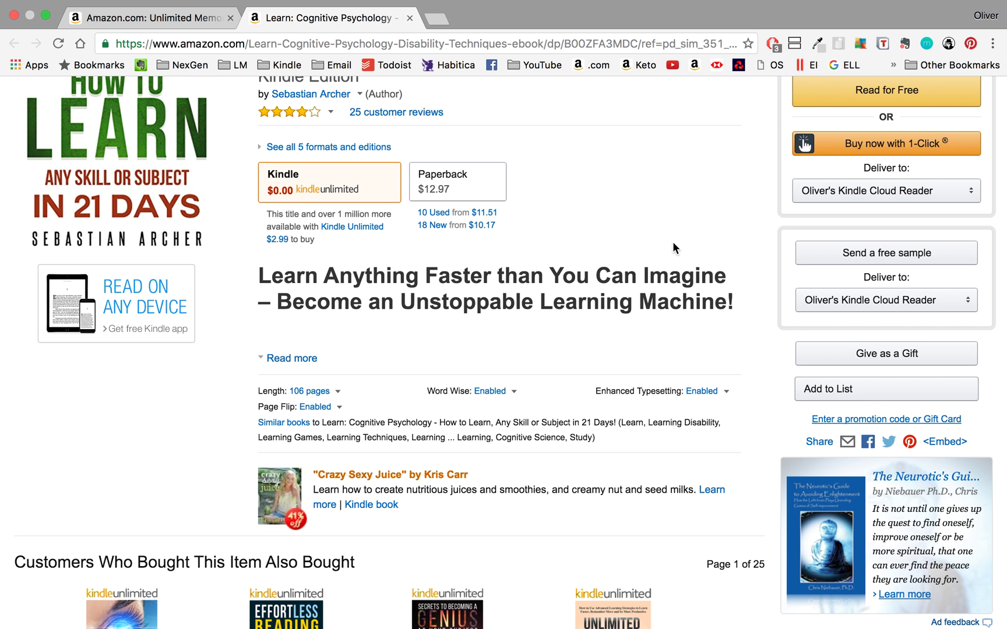
{"action": "scroll", "coordinate": [557, 196], "scroll_direction": "up", "scroll_amount": 2}
{"action": "scroll", "coordinate": [557, 196], "scroll_direction": "down", "scroll_amount": 8}
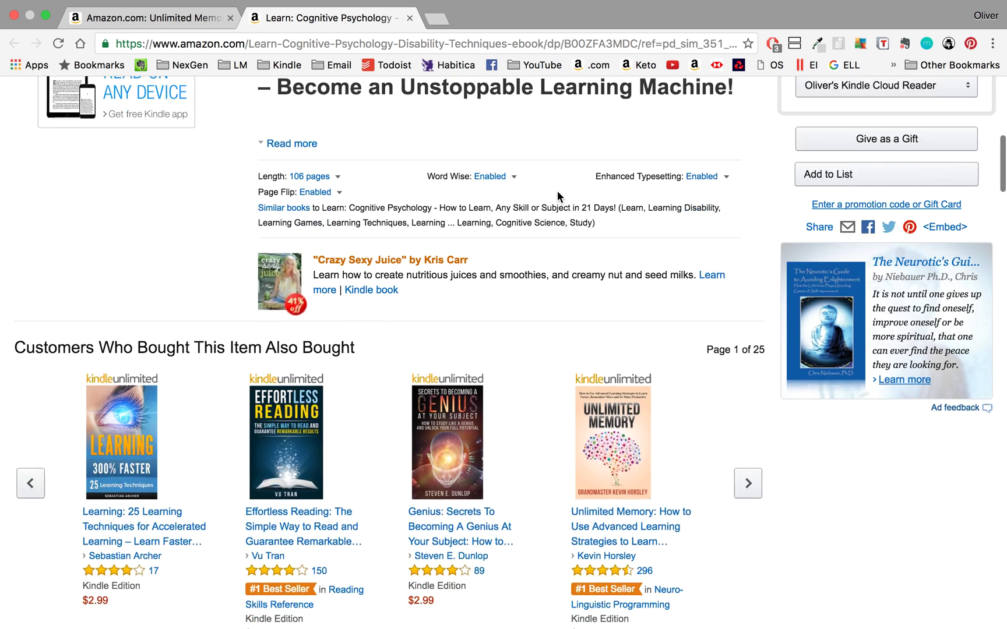
{"action": "scroll", "coordinate": [557, 190], "scroll_direction": "down", "scroll_amount": 2}
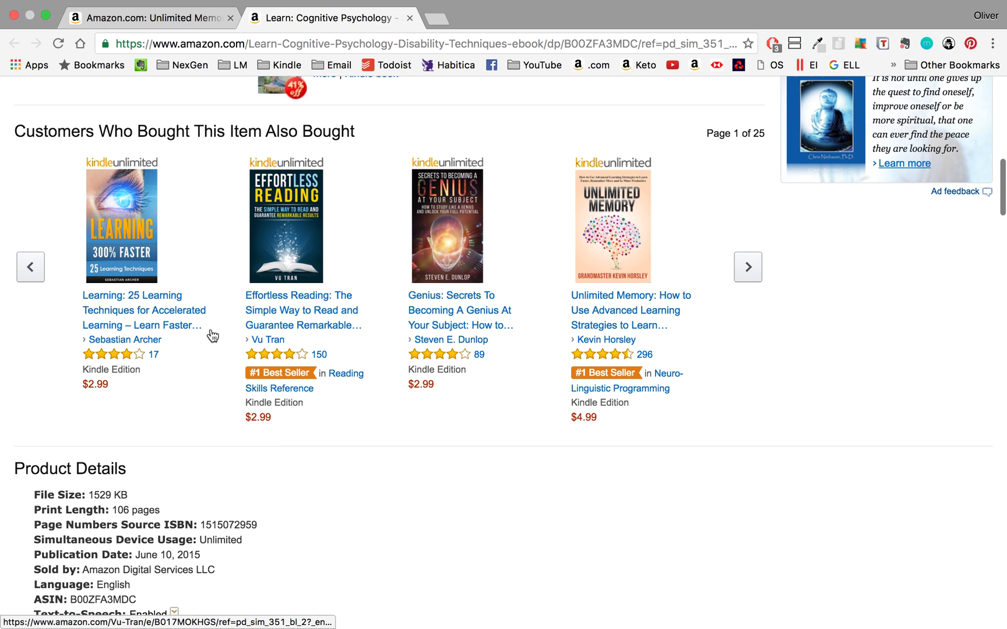
Look through the second page of also-bought titles and the product details of the Learn: Cognitive Psychology book for keyword ideas.
{"action": "left_click", "coordinate": [744, 271]}
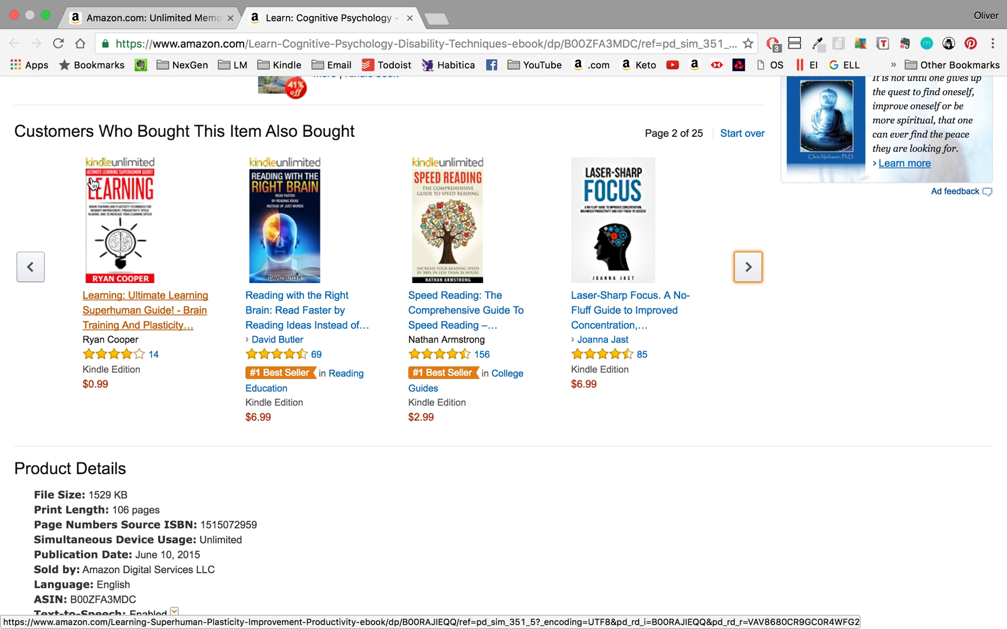
{"action": "scroll", "coordinate": [92, 184], "scroll_direction": "down", "scroll_amount": 1}
{"action": "scroll", "coordinate": [92, 184], "scroll_direction": "down", "scroll_amount": 8}
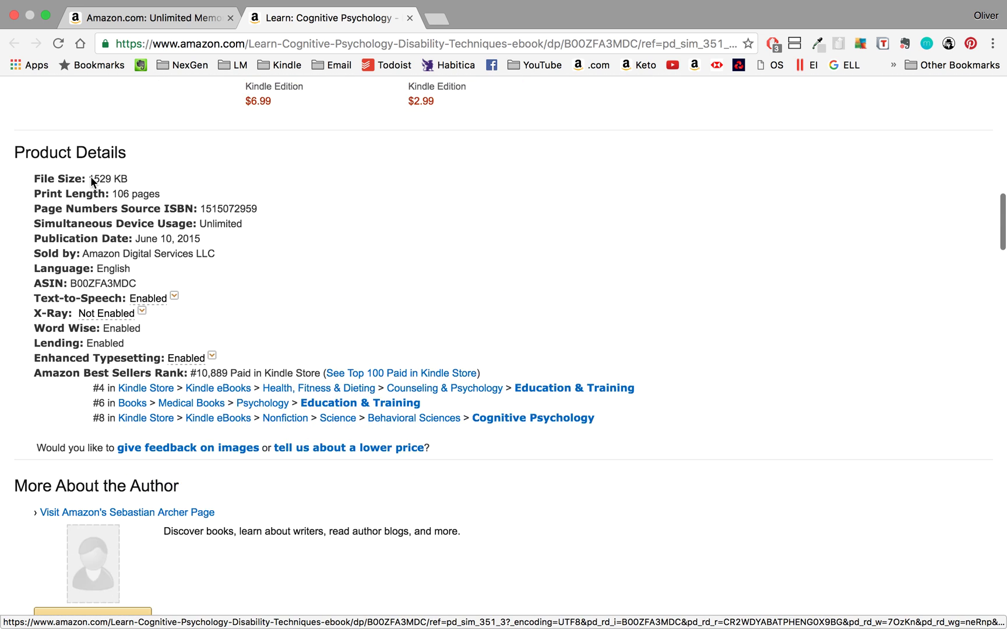
{"action": "scroll", "coordinate": [91, 177], "scroll_direction": "down", "scroll_amount": 9}
{"action": "scroll", "coordinate": [91, 177], "scroll_direction": "up", "scroll_amount": 20}
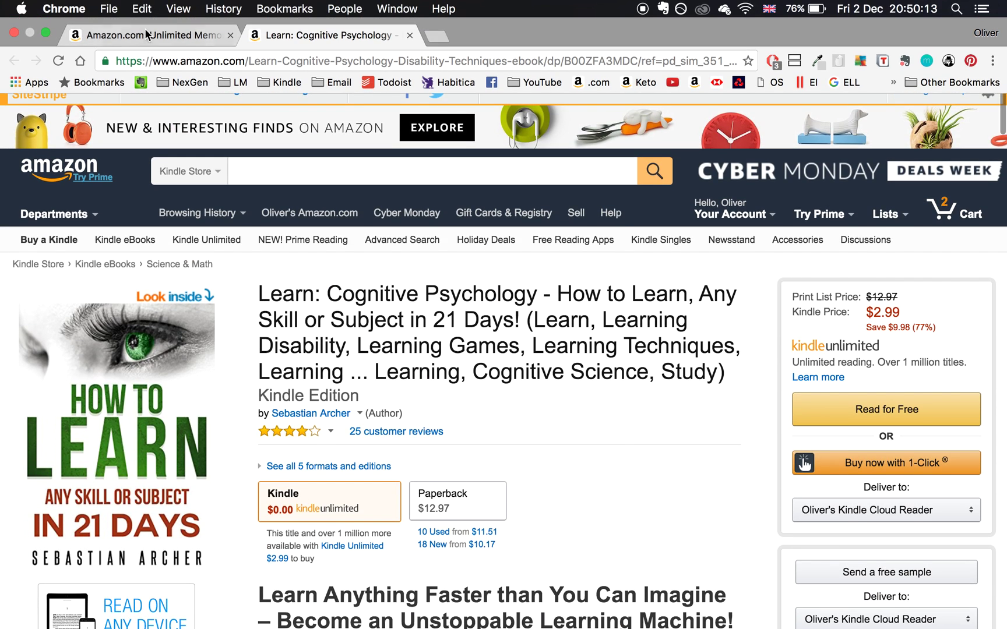
Return to the Unlimited Memory book page and examine its also-bought titles, sponsored products and editorial reviews for keyword ideas.
{"action": "left_click", "coordinate": [144, 26]}
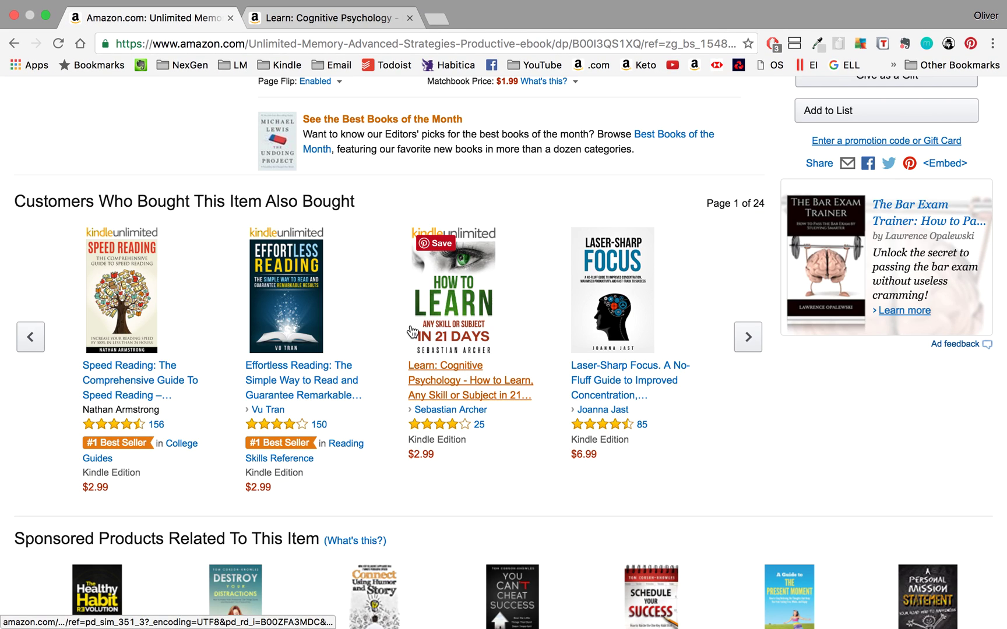
{"action": "scroll", "coordinate": [412, 331], "scroll_direction": "down", "scroll_amount": 3}
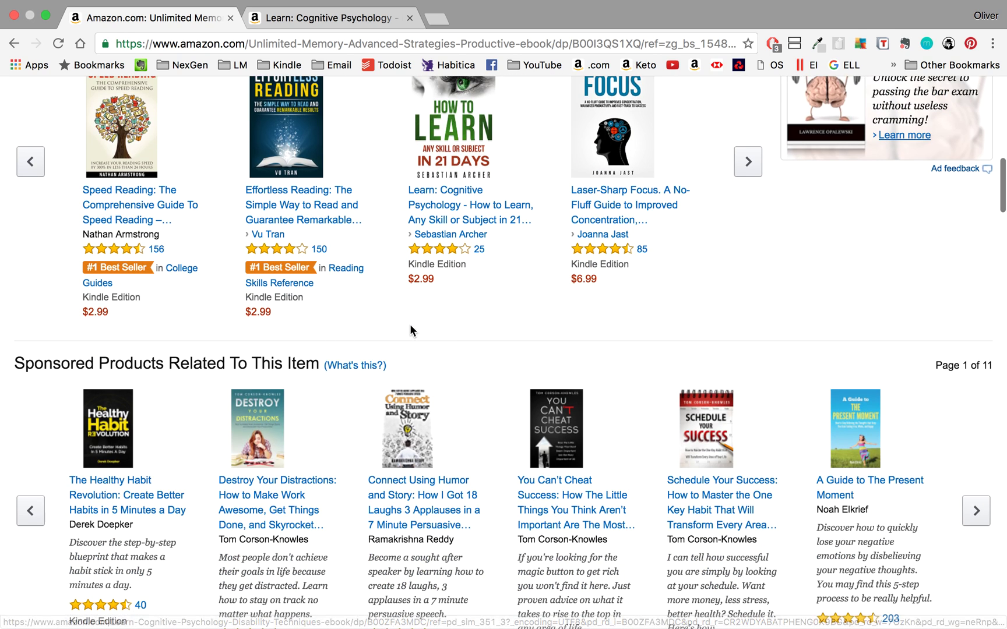
{"action": "scroll", "coordinate": [411, 331], "scroll_direction": "down", "scroll_amount": 2}
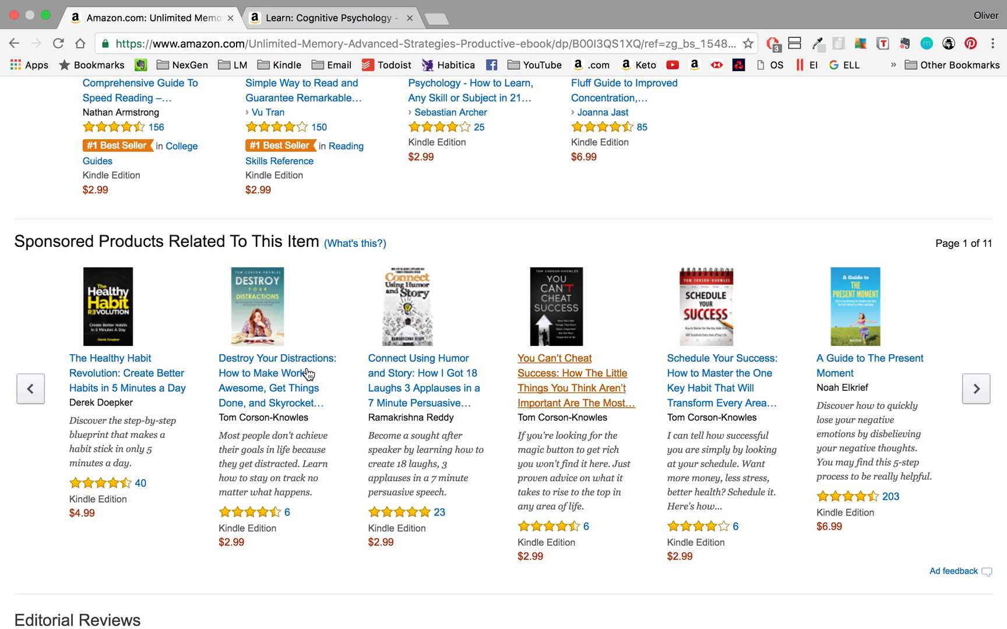
{"action": "scroll", "coordinate": [348, 457], "scroll_direction": "down", "scroll_amount": 1}
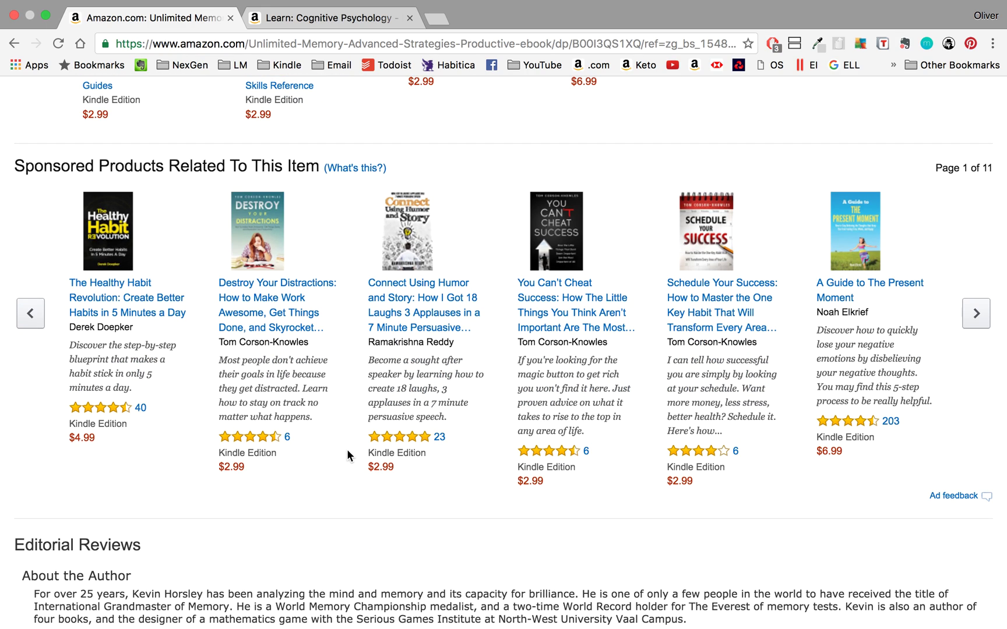
{"action": "scroll", "coordinate": [348, 455], "scroll_direction": "down", "scroll_amount": 3}
{"action": "scroll", "coordinate": [346, 449], "scroll_direction": "down", "scroll_amount": 2}
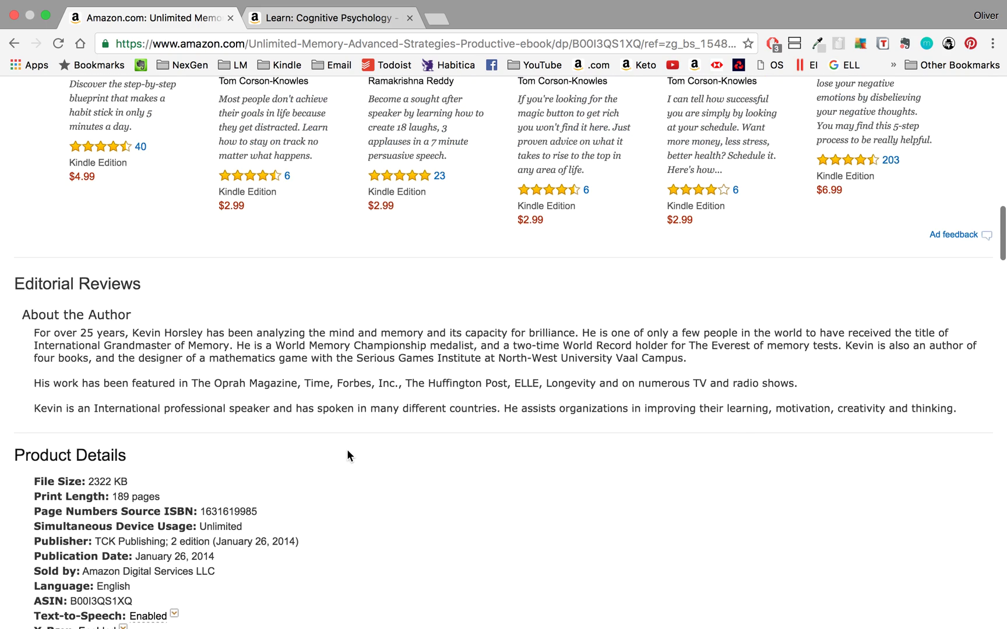
{"action": "scroll", "coordinate": [347, 449], "scroll_direction": "up", "scroll_amount": 9}
{"action": "scroll", "coordinate": [348, 456], "scroll_direction": "up", "scroll_amount": 10}
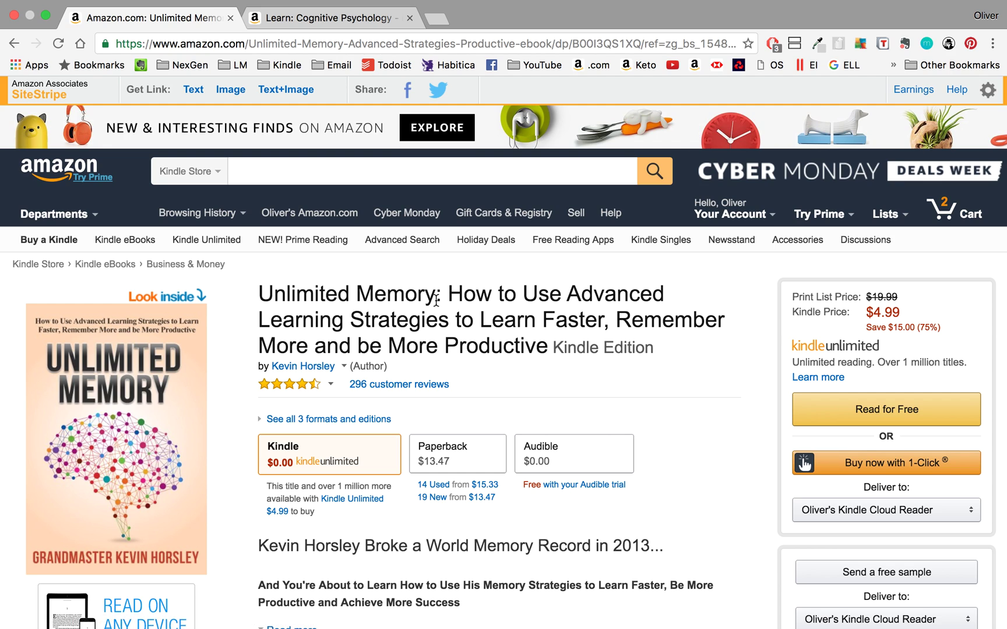
Highlight the word "Memory" in the Unlimited Memory book title to consider it as a keyword, and clear the selection.
{"action": "left_click_drag", "start_coordinate": [437, 294], "coordinate": [358, 294]}
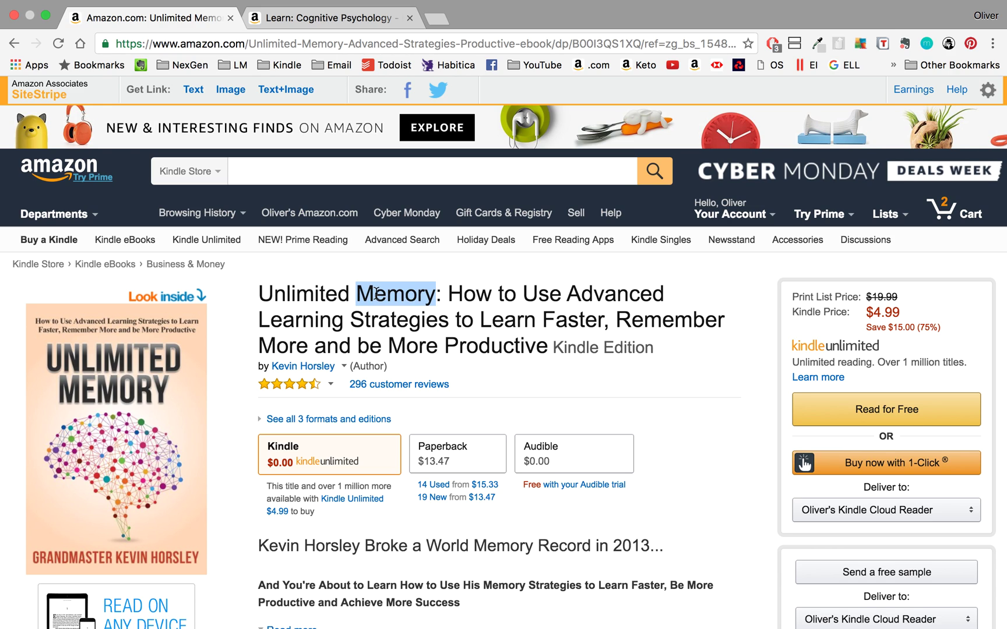
{"action": "left_click", "coordinate": [375, 293]}
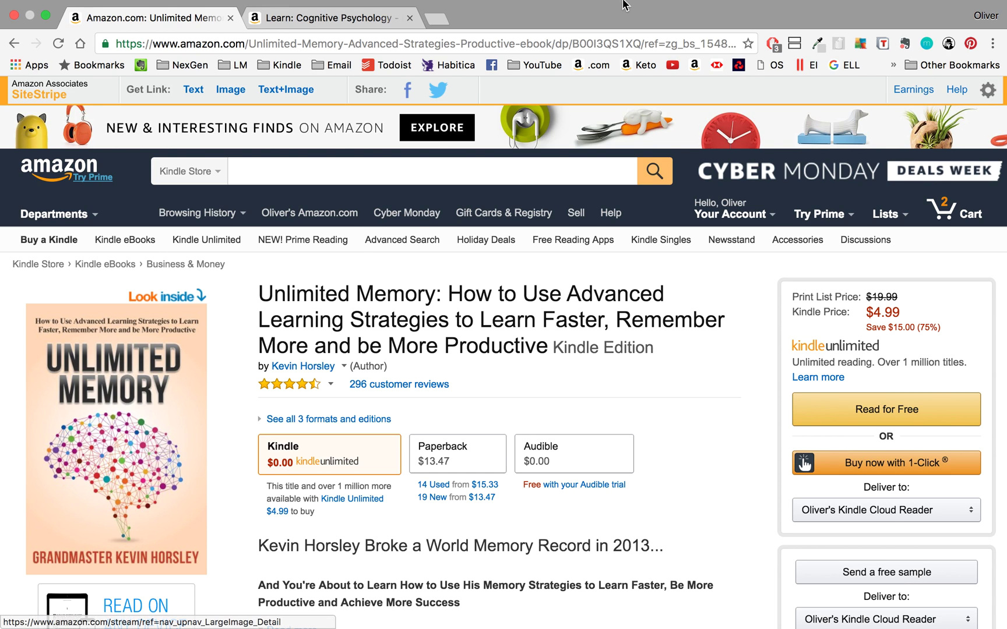
{"action": "mouse_move", "coordinate": [556, 6]}
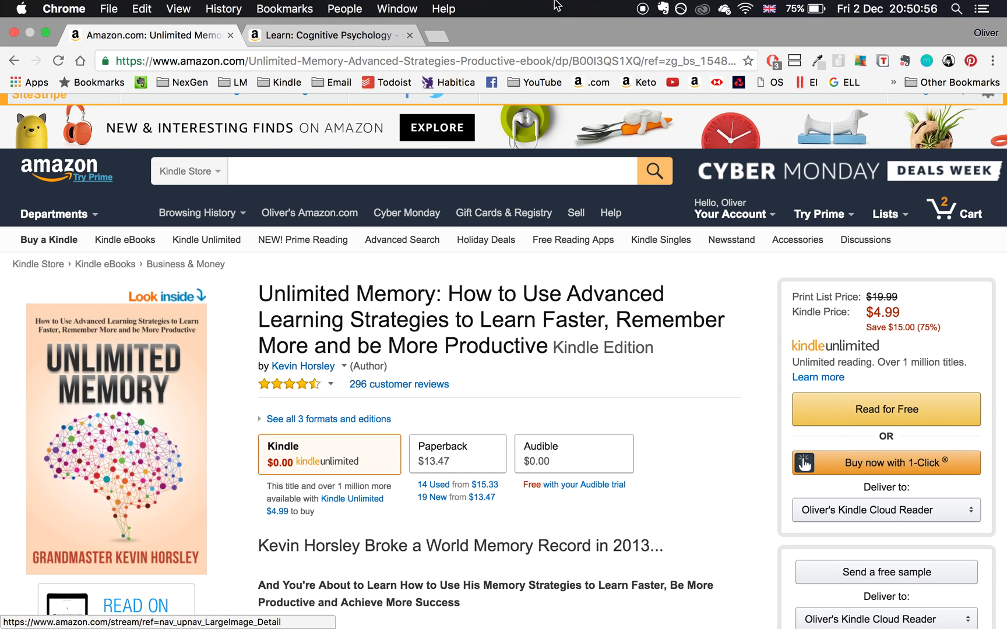